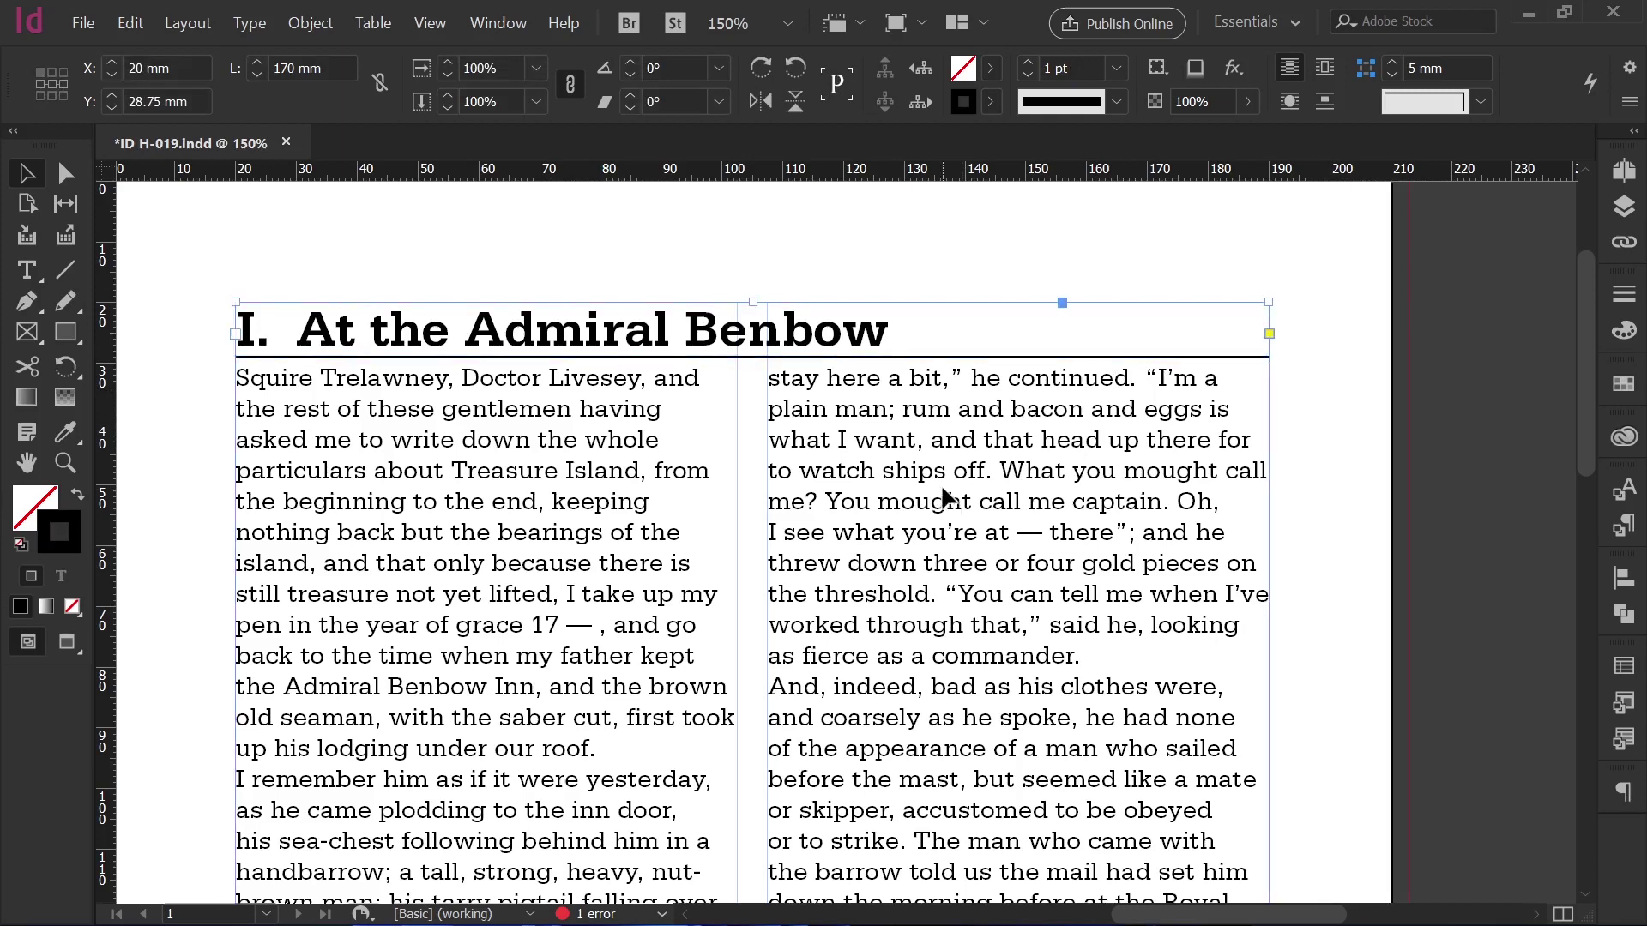
Try moving the two-column text frame independently of the heading line, and undo the move.
{"action": "left_click_drag", "start_coordinate": [941, 487], "coordinate": [927, 597]}
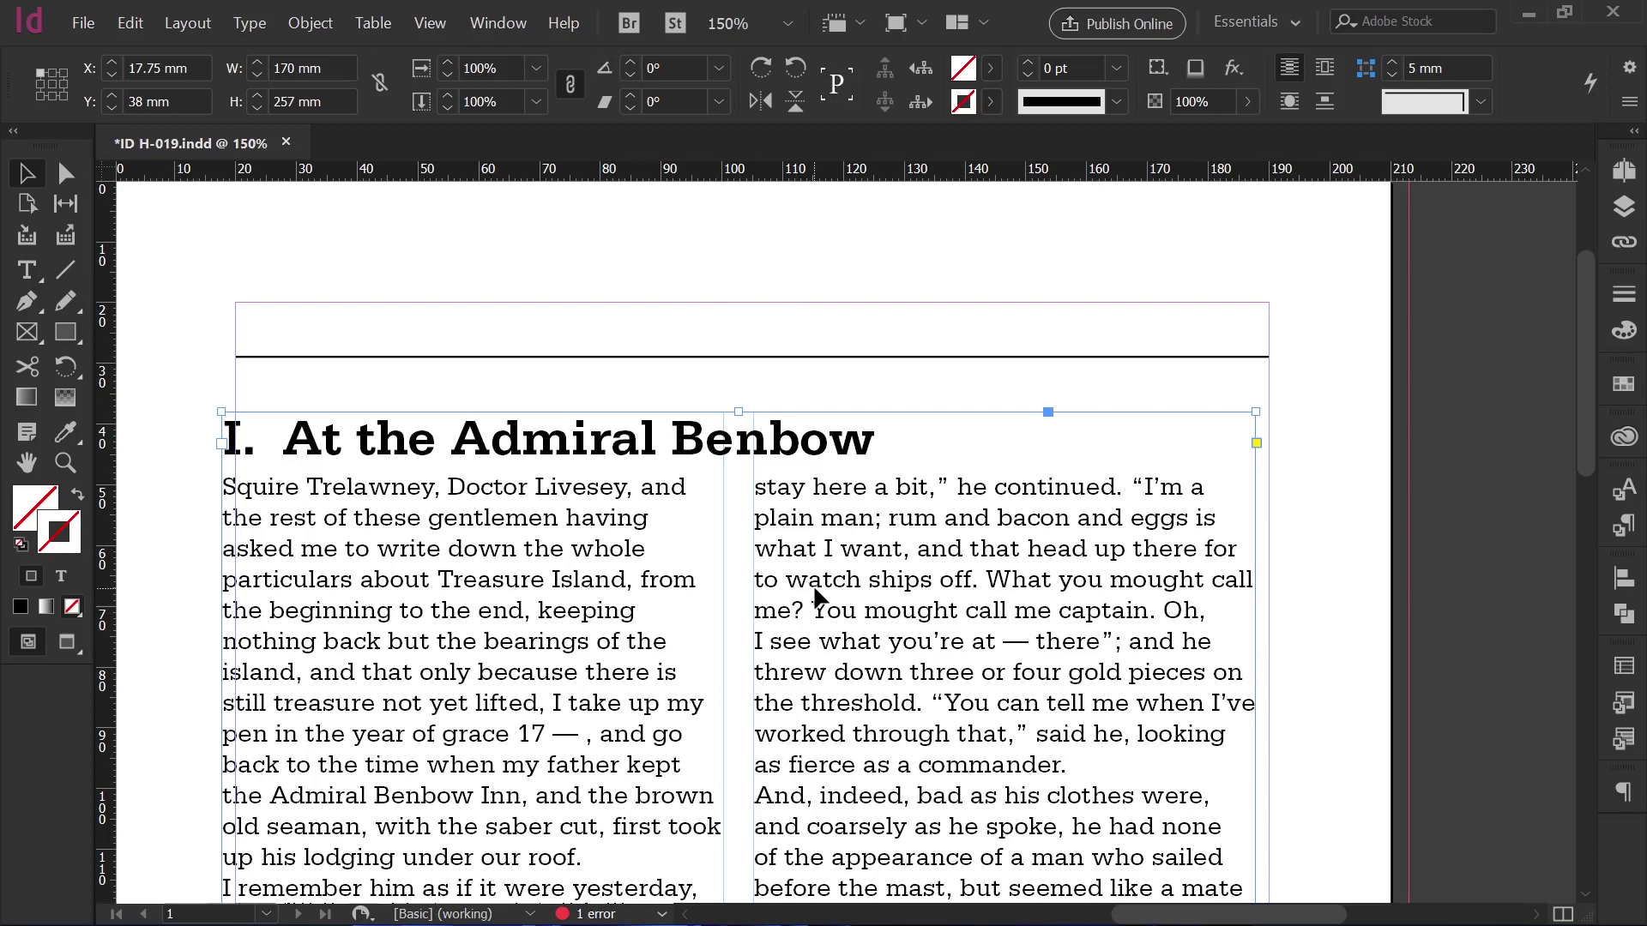
{"action": "left_click", "coordinate": [129, 22]}
{"action": "left_click", "coordinate": [253, 40]}
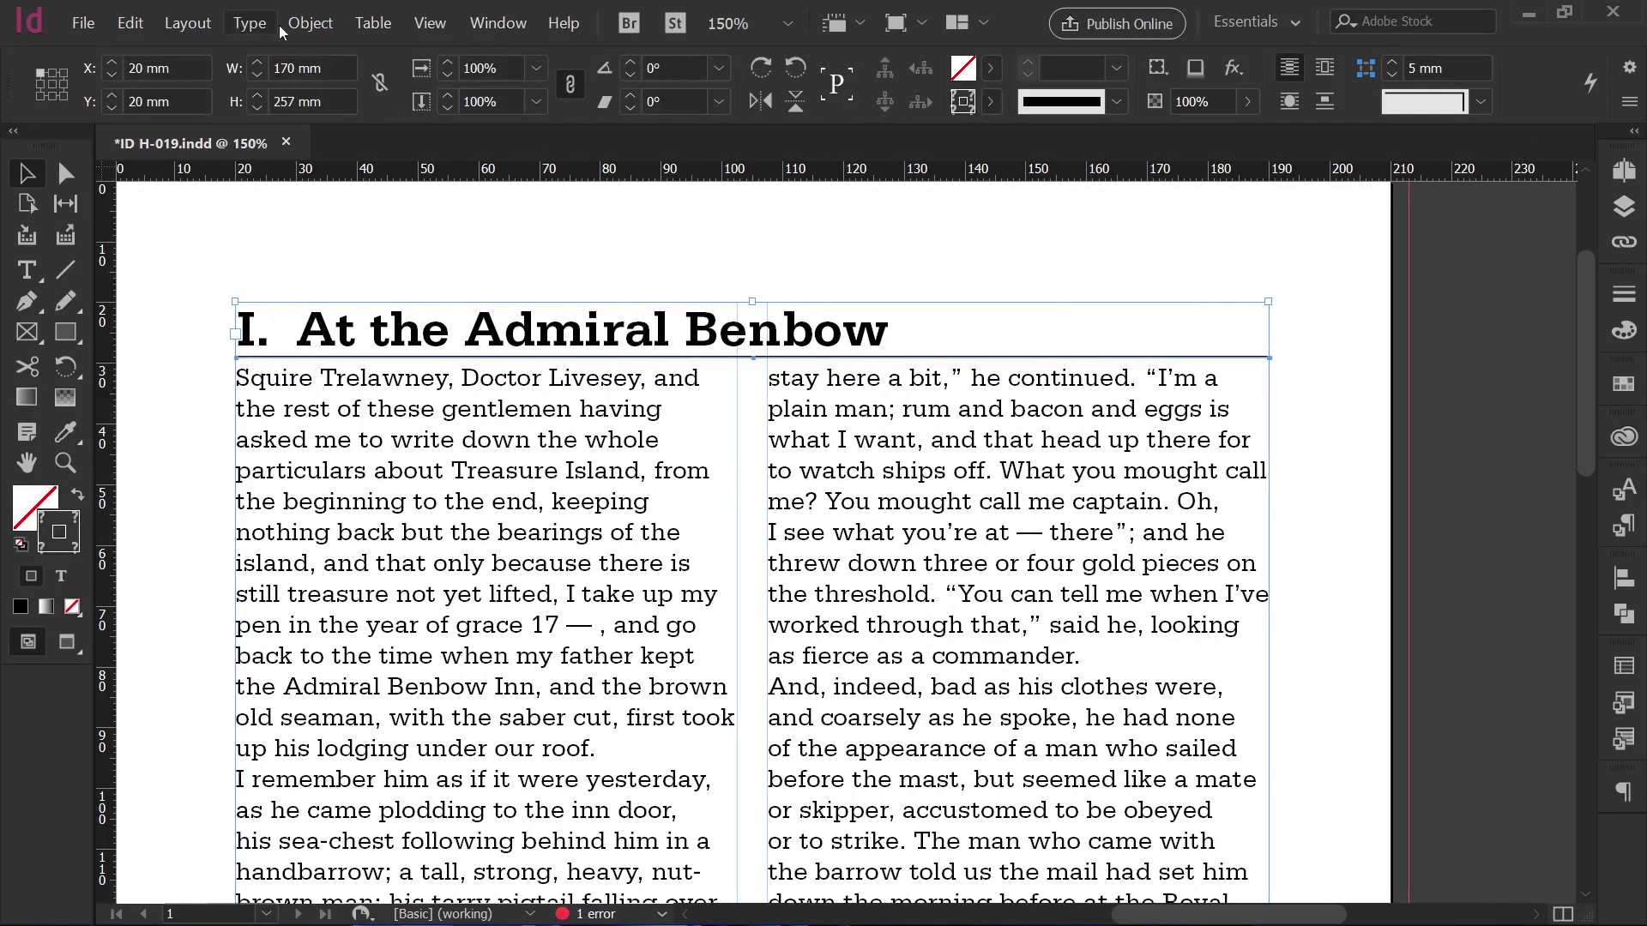
Group the text frame with the heading line and try moving them down the page together.
{"action": "left_click", "coordinate": [310, 22]}
{"action": "left_click", "coordinate": [367, 145]}
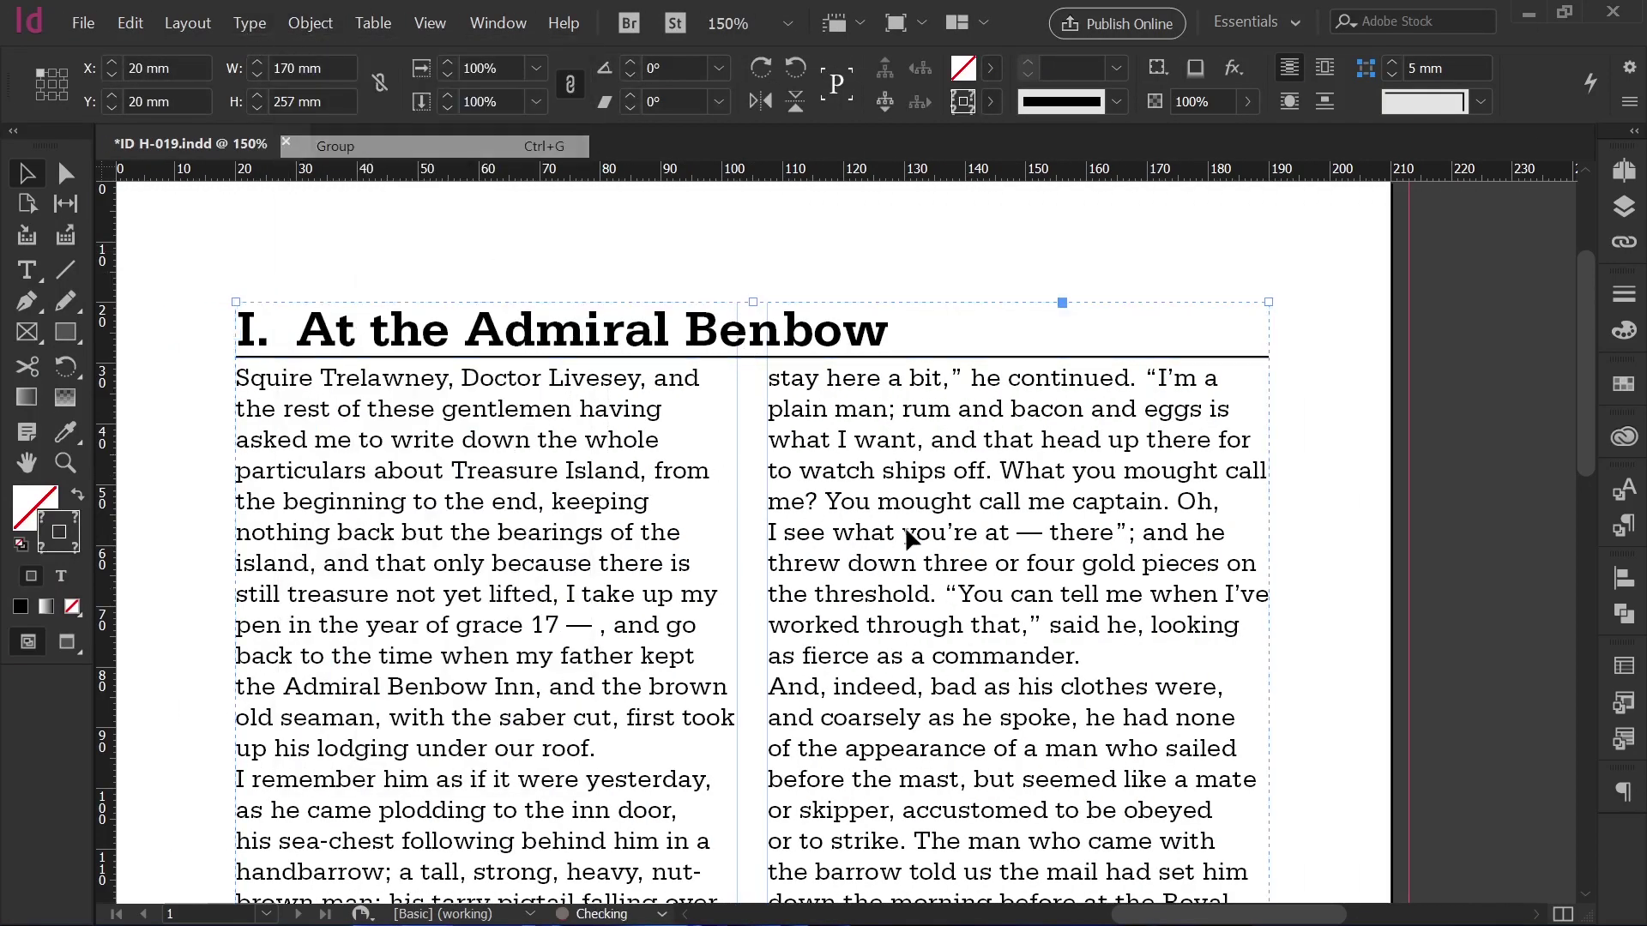
{"action": "left_click_drag", "start_coordinate": [845, 512], "coordinate": [769, 639]}
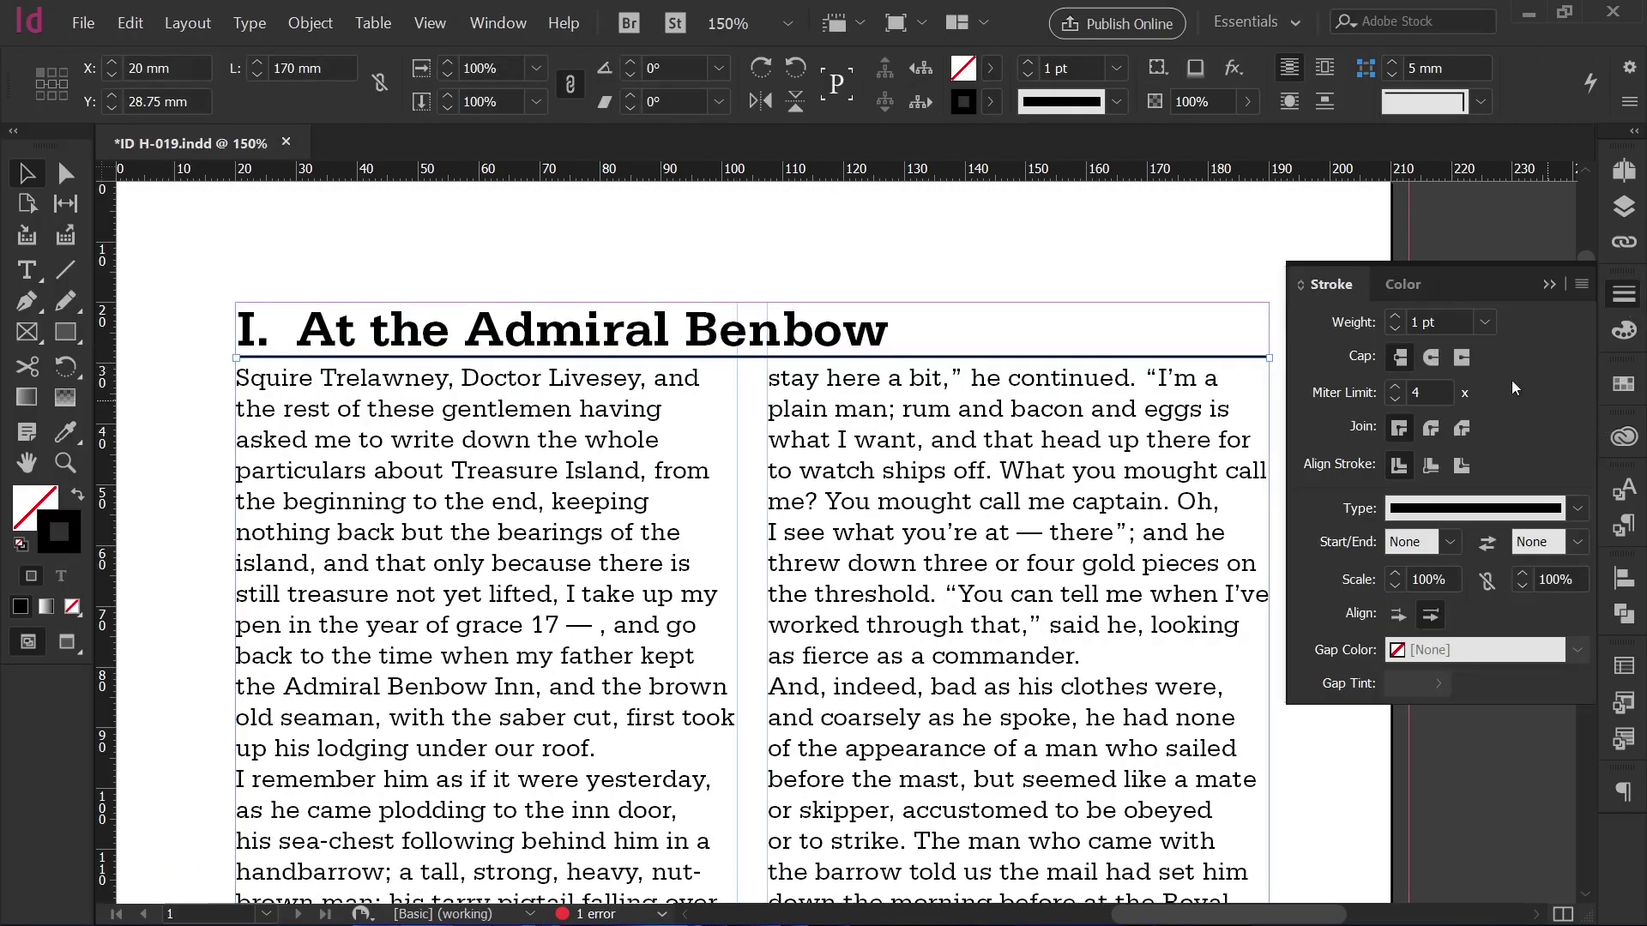
Set the line under the heading to a 5 pt weight and anchor it in the heading text.
{"action": "left_click", "coordinate": [1484, 323]}
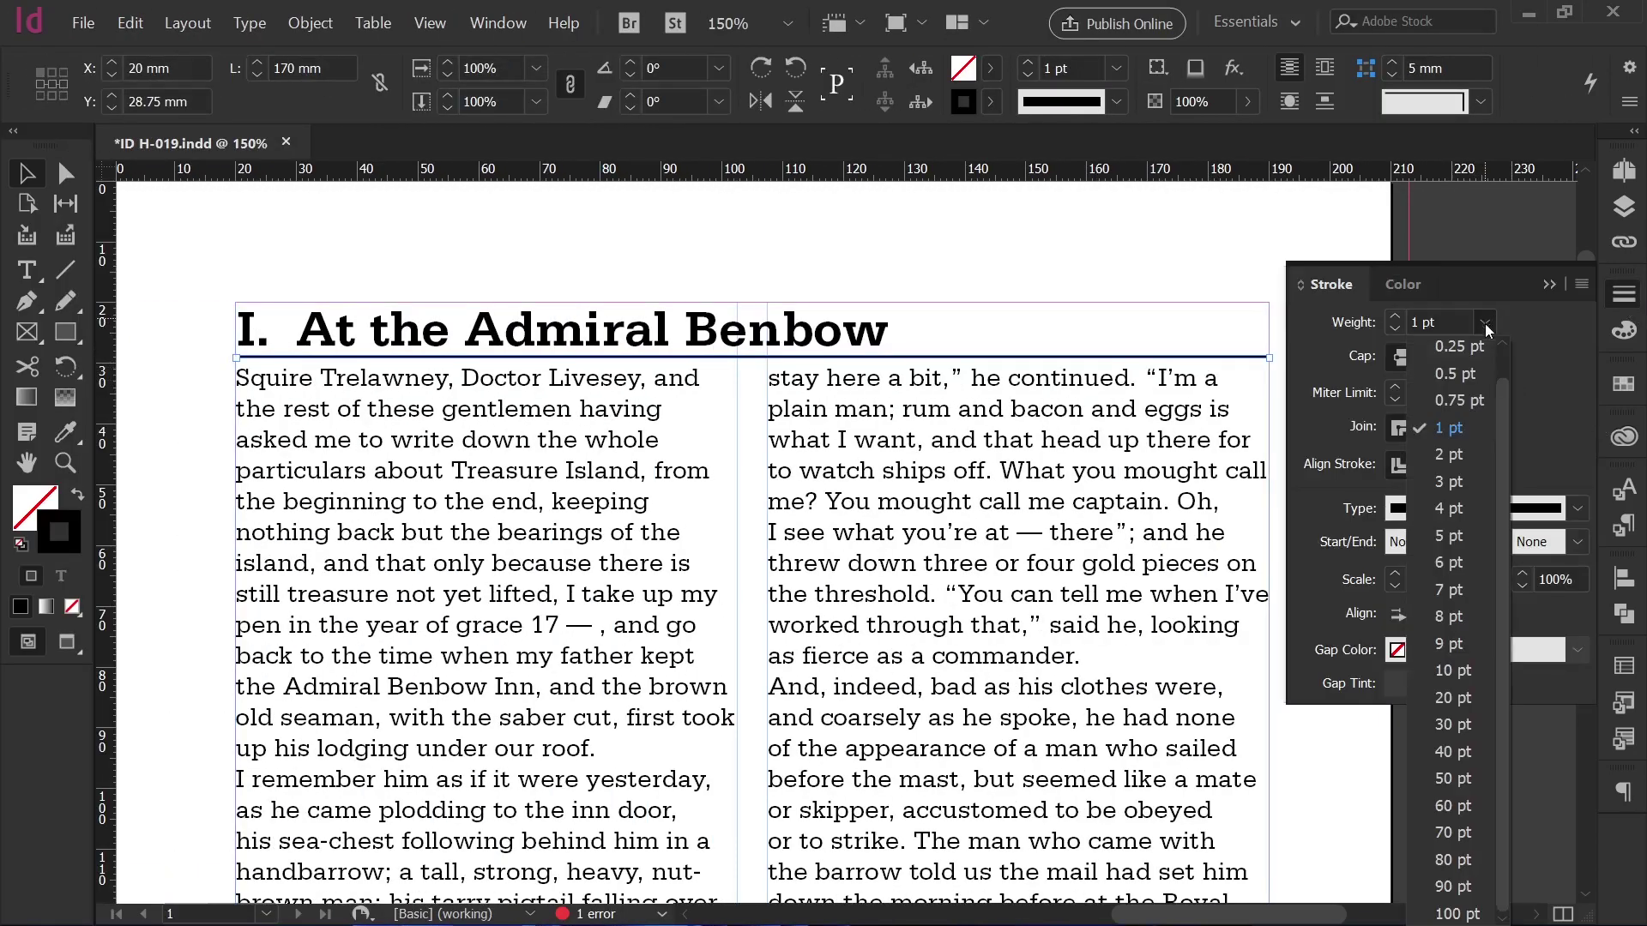
{"action": "left_click", "coordinate": [1454, 540]}
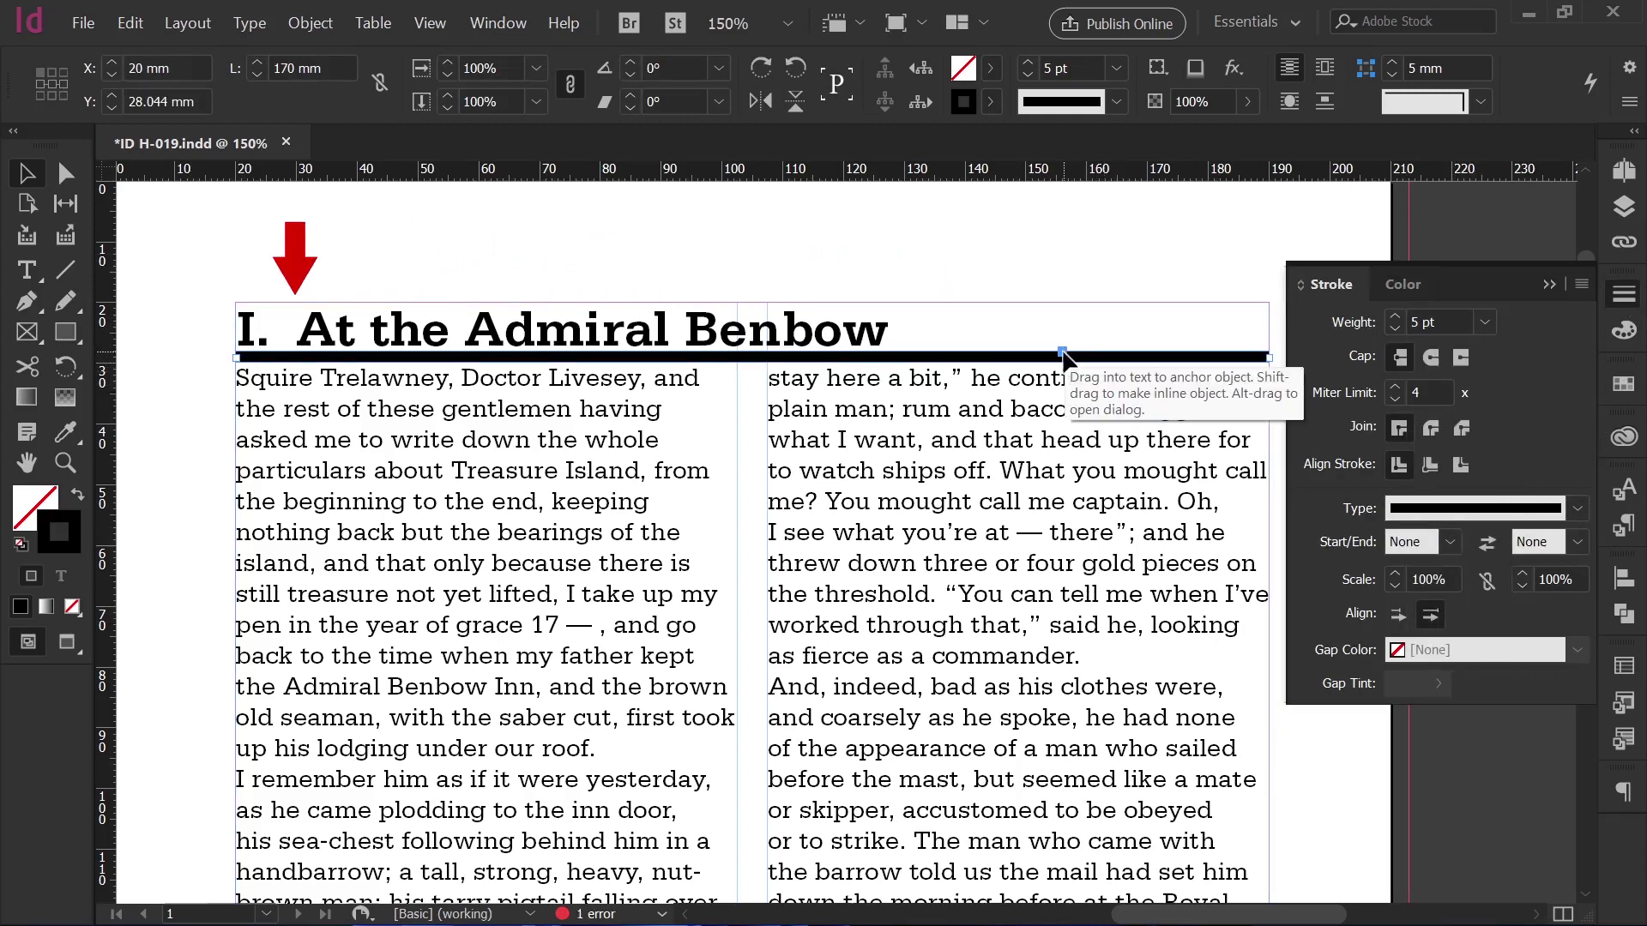
{"action": "left_click_drag", "start_coordinate": [1063, 356], "coordinate": [292, 335]}
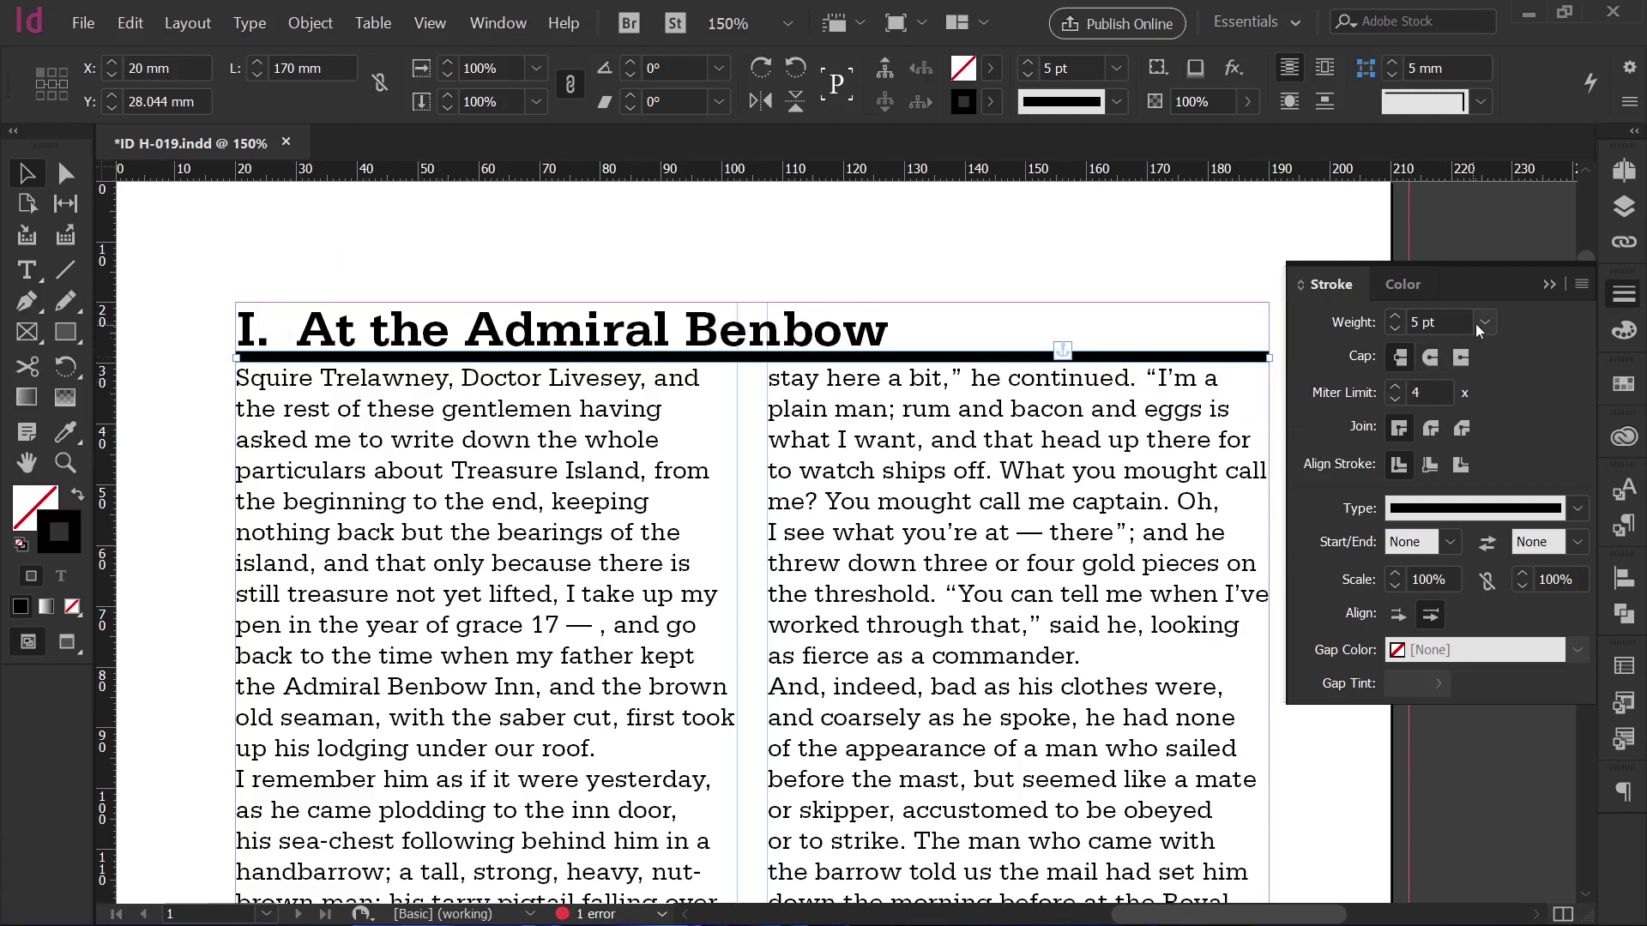
Set the anchored line's weight to 1 pt and move it up close beneath the heading, at about Y 28.7 mm.
{"action": "left_click", "coordinate": [1484, 323]}
{"action": "left_click", "coordinate": [1458, 429]}
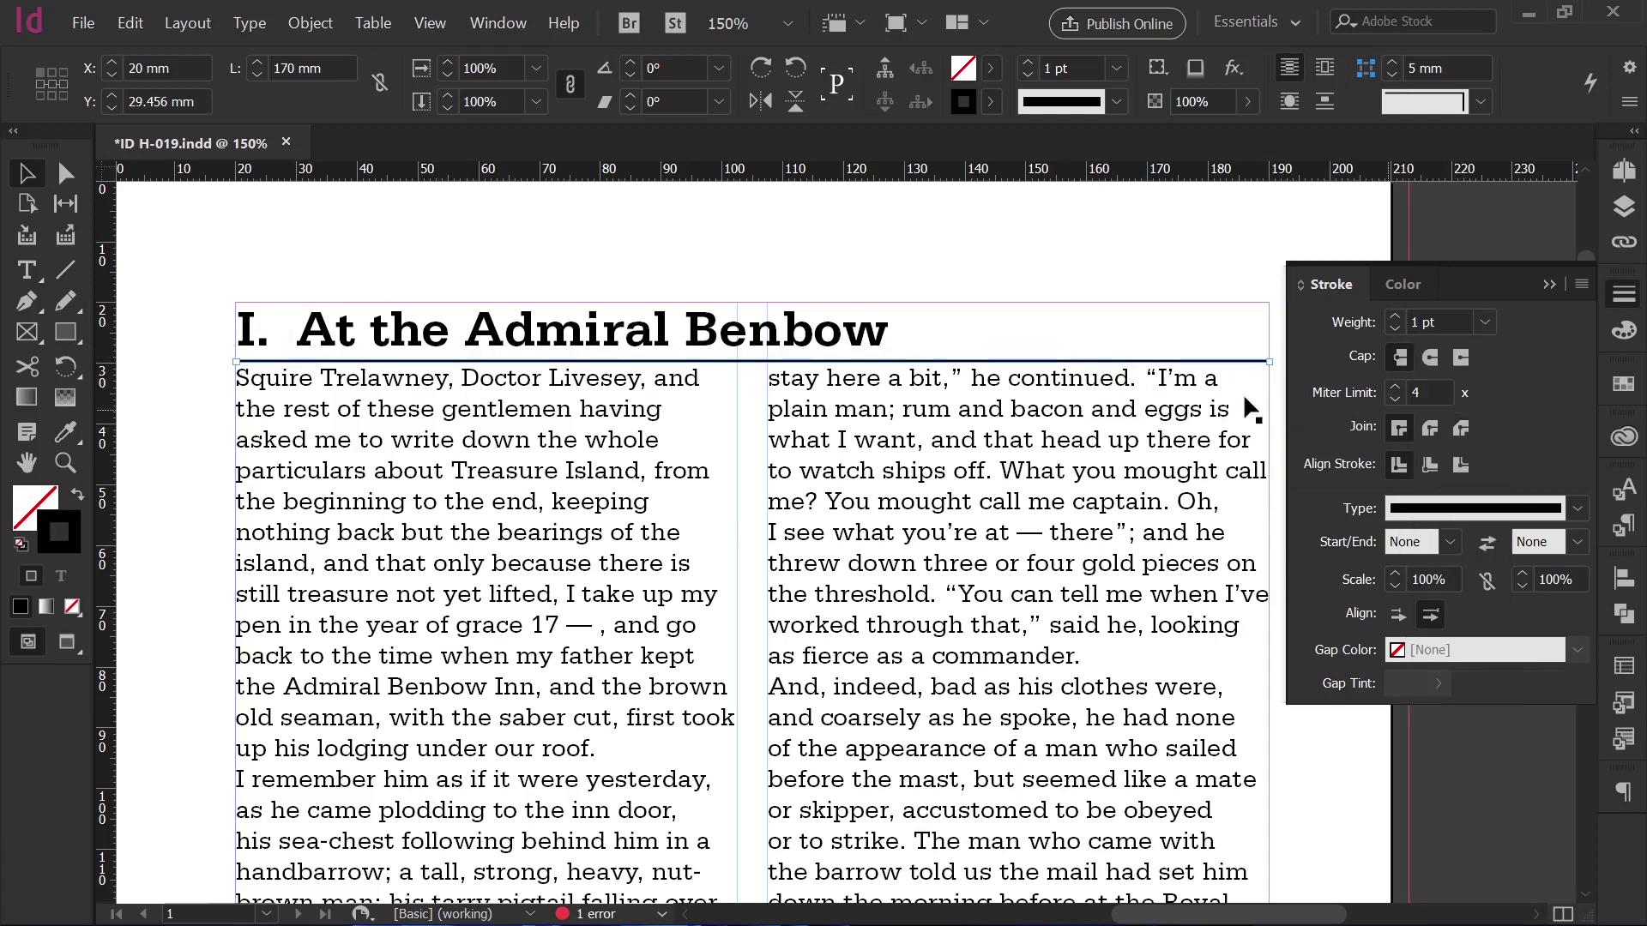
{"action": "left_click_drag", "start_coordinate": [977, 359], "coordinate": [972, 356]}
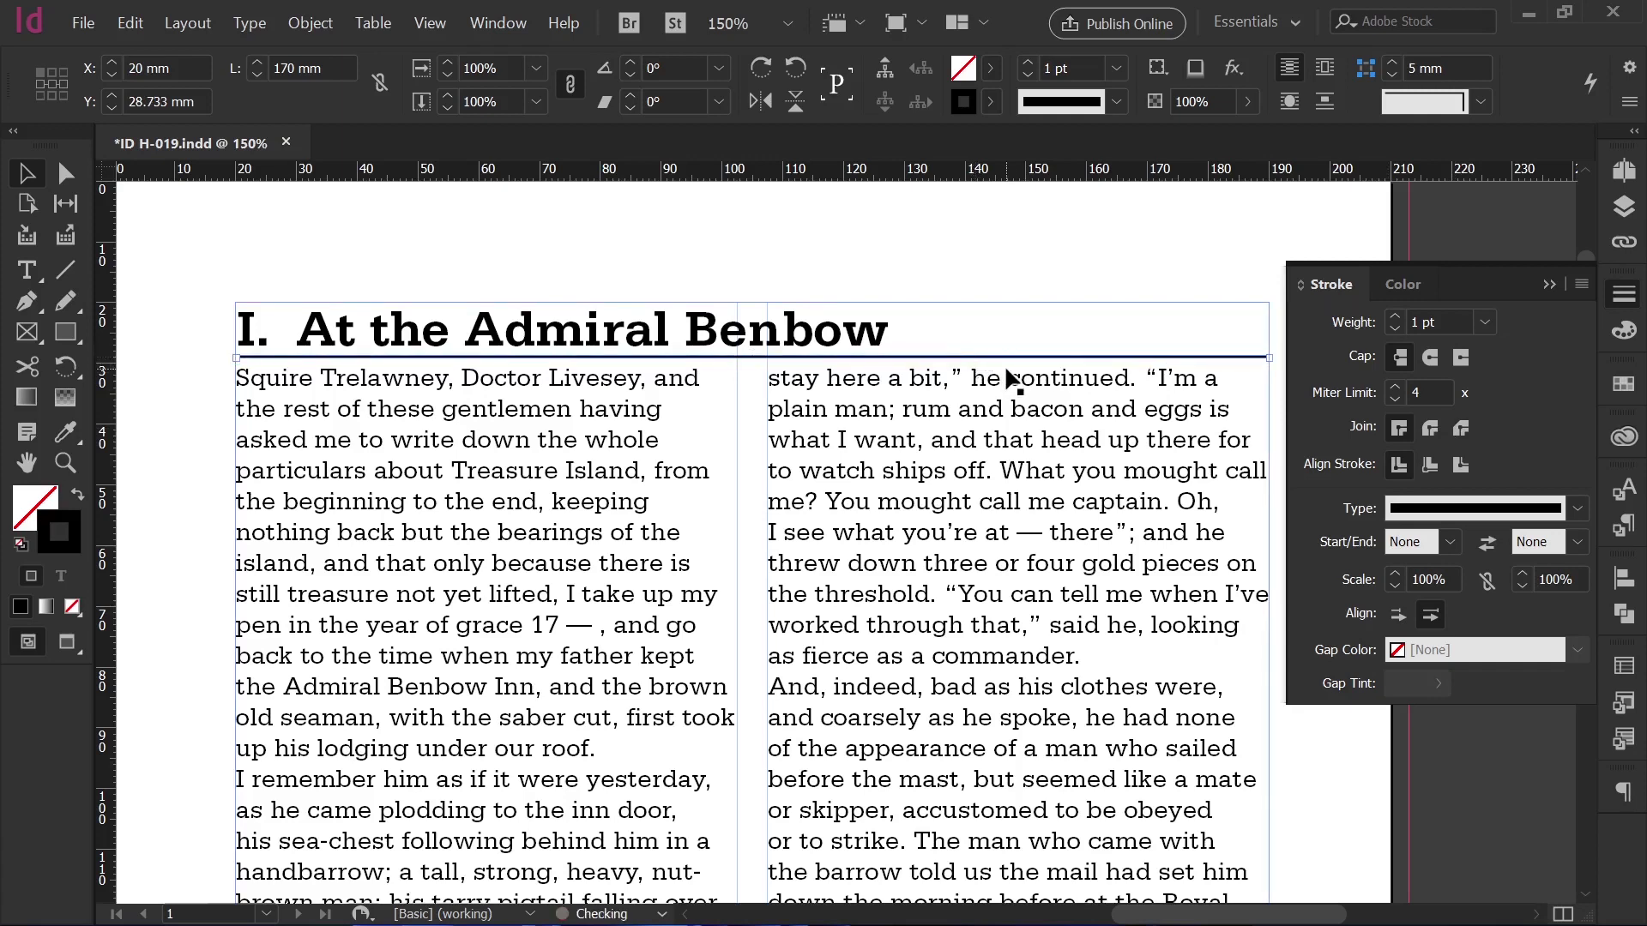
{"action": "left_click", "coordinate": [1549, 284]}
{"action": "left_click", "coordinate": [977, 441]}
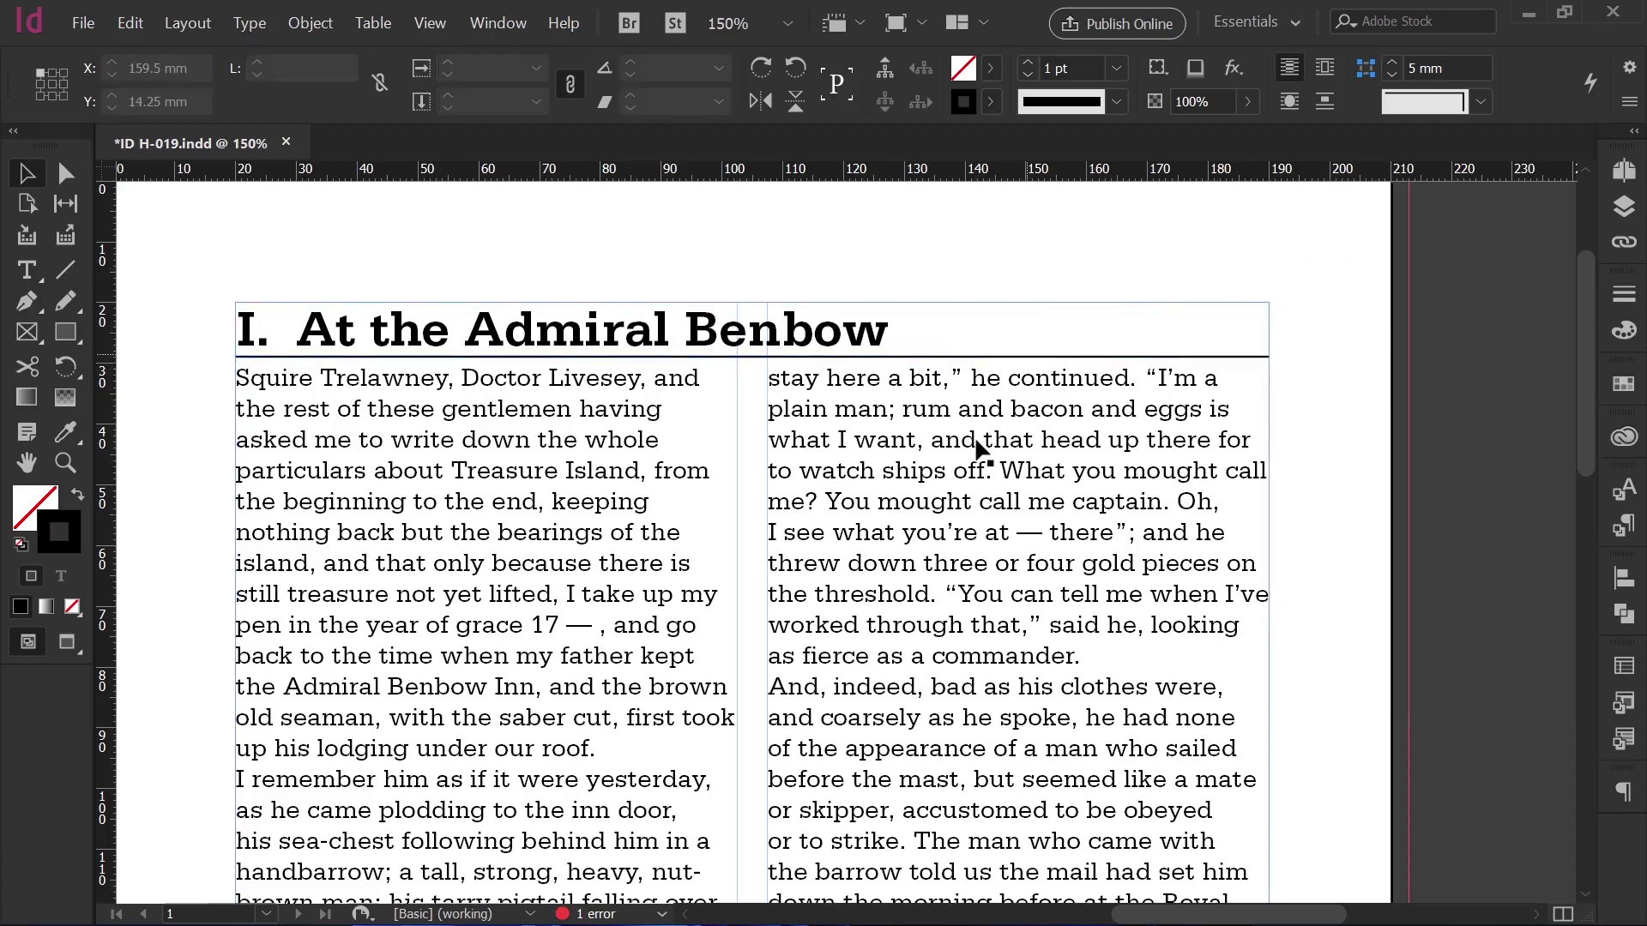
{"action": "left_click_drag", "start_coordinate": [958, 493], "coordinate": [916, 473]}
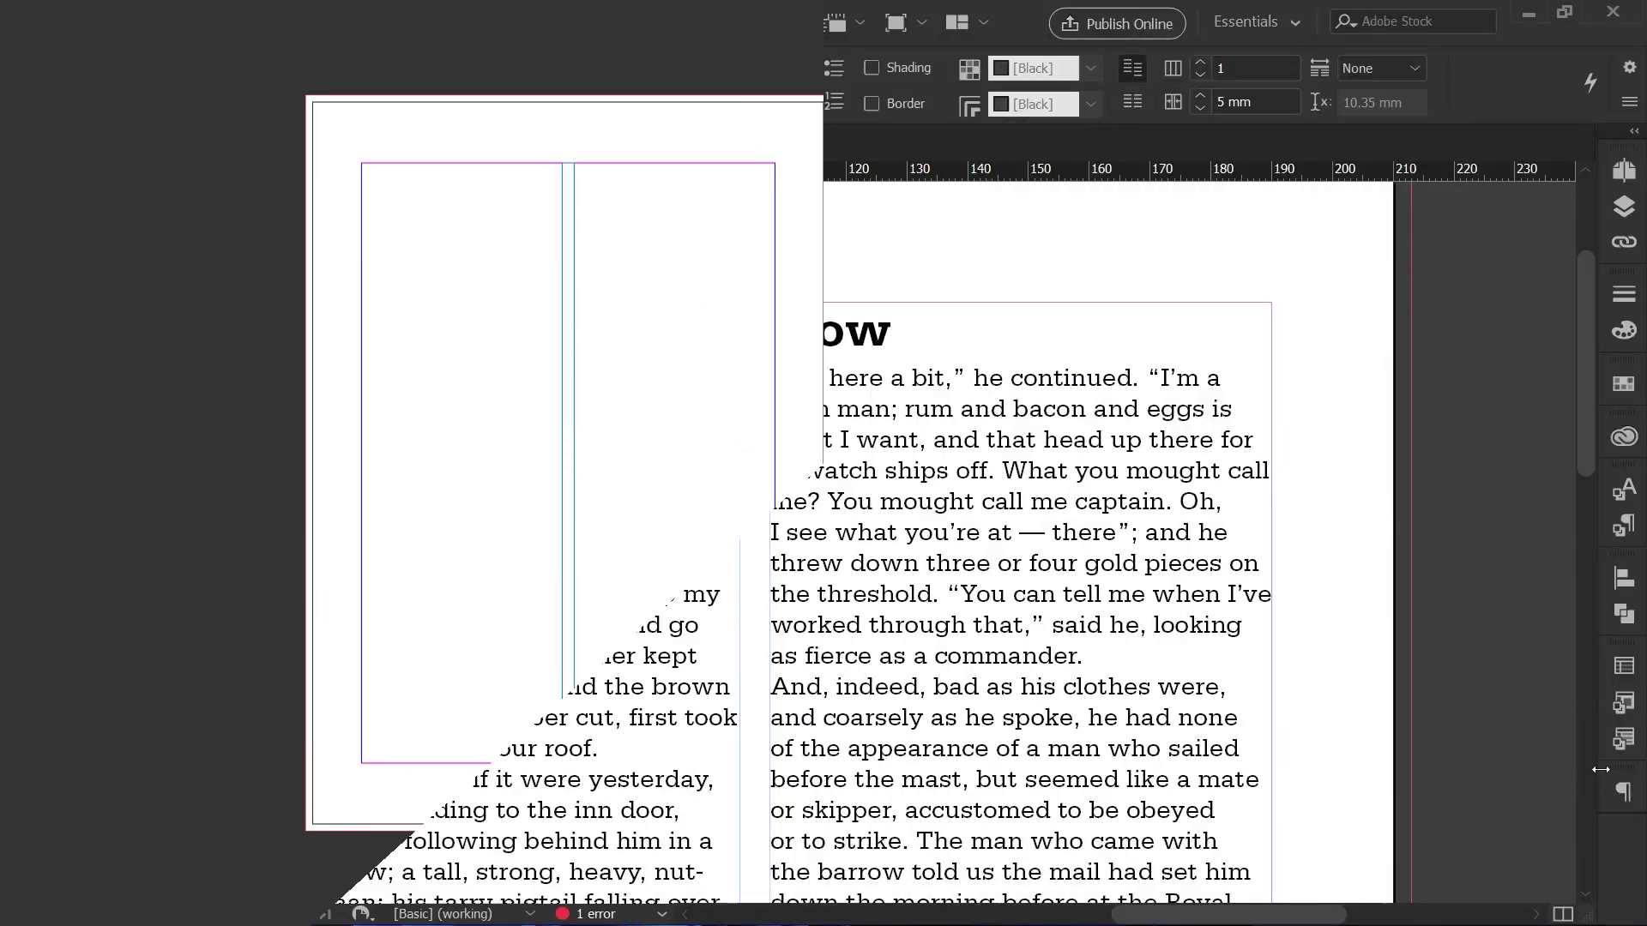
{"action": "left_click", "coordinate": [1624, 792]}
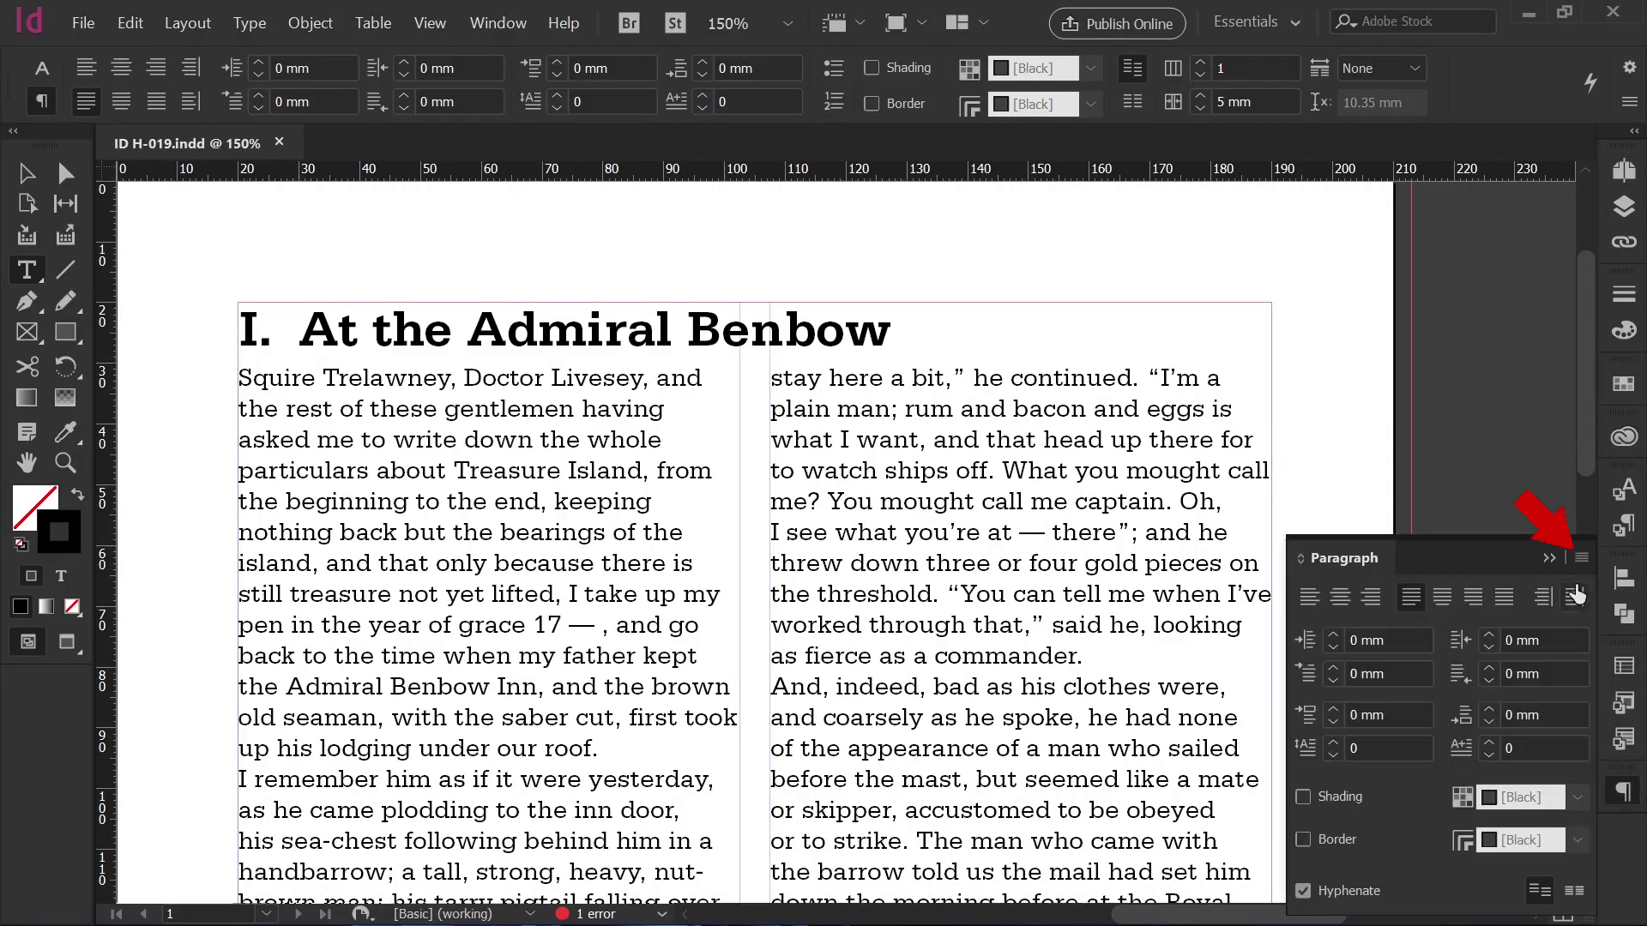
{"action": "left_click", "coordinate": [1582, 558]}
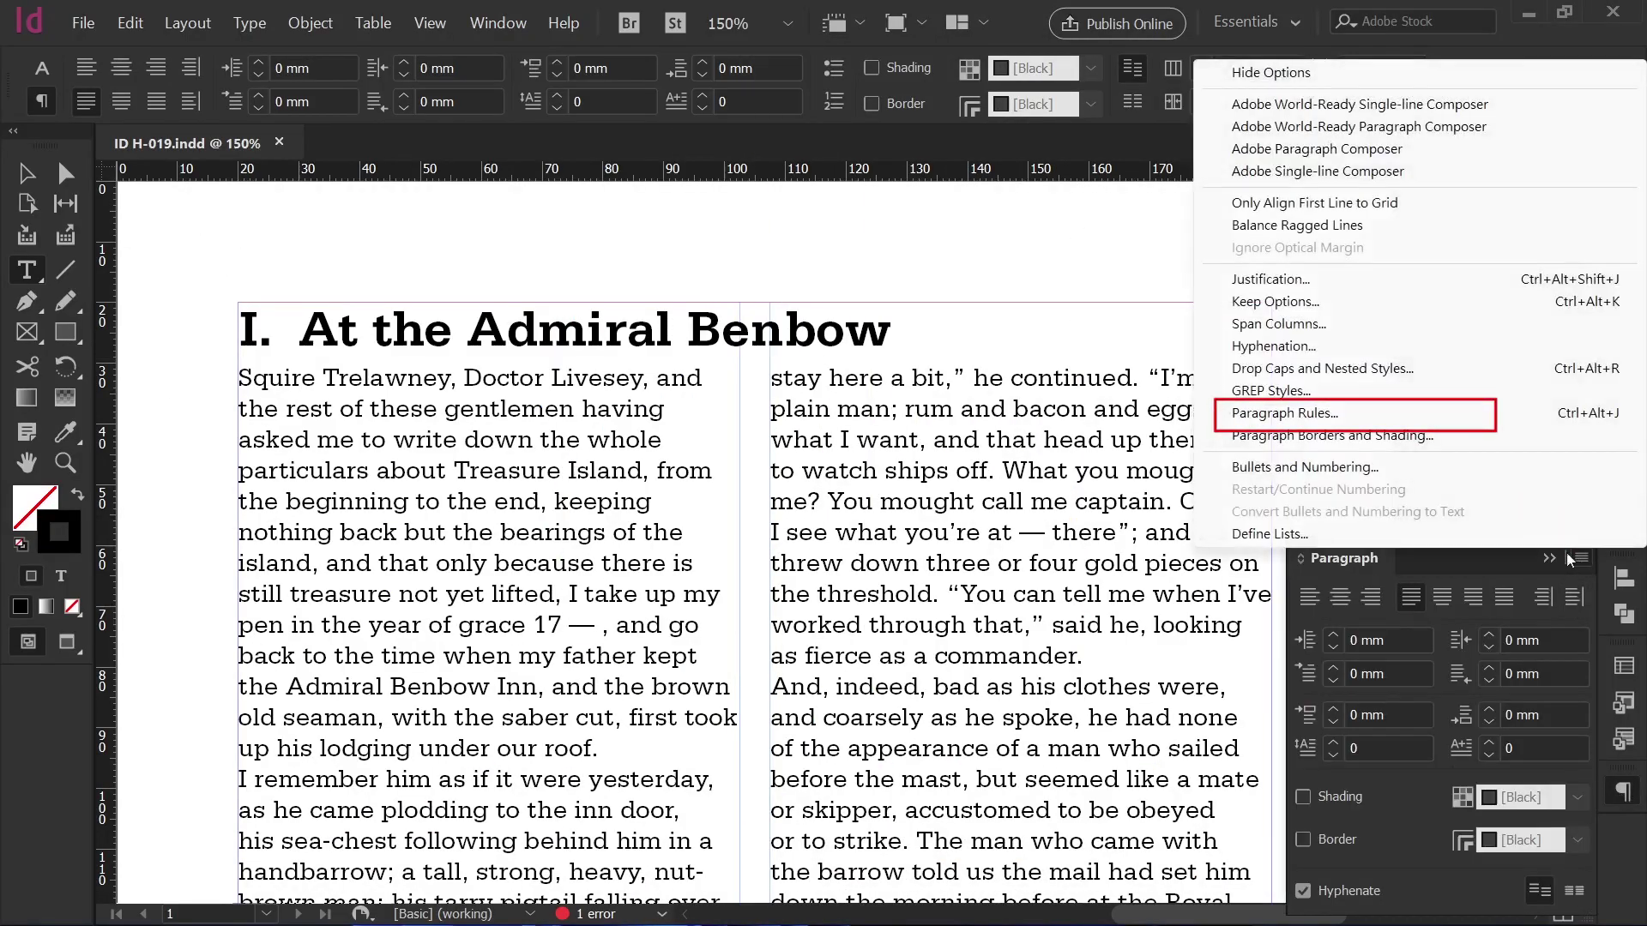
{"action": "left_click", "coordinate": [1346, 415]}
{"action": "left_click", "coordinate": [1012, 444]}
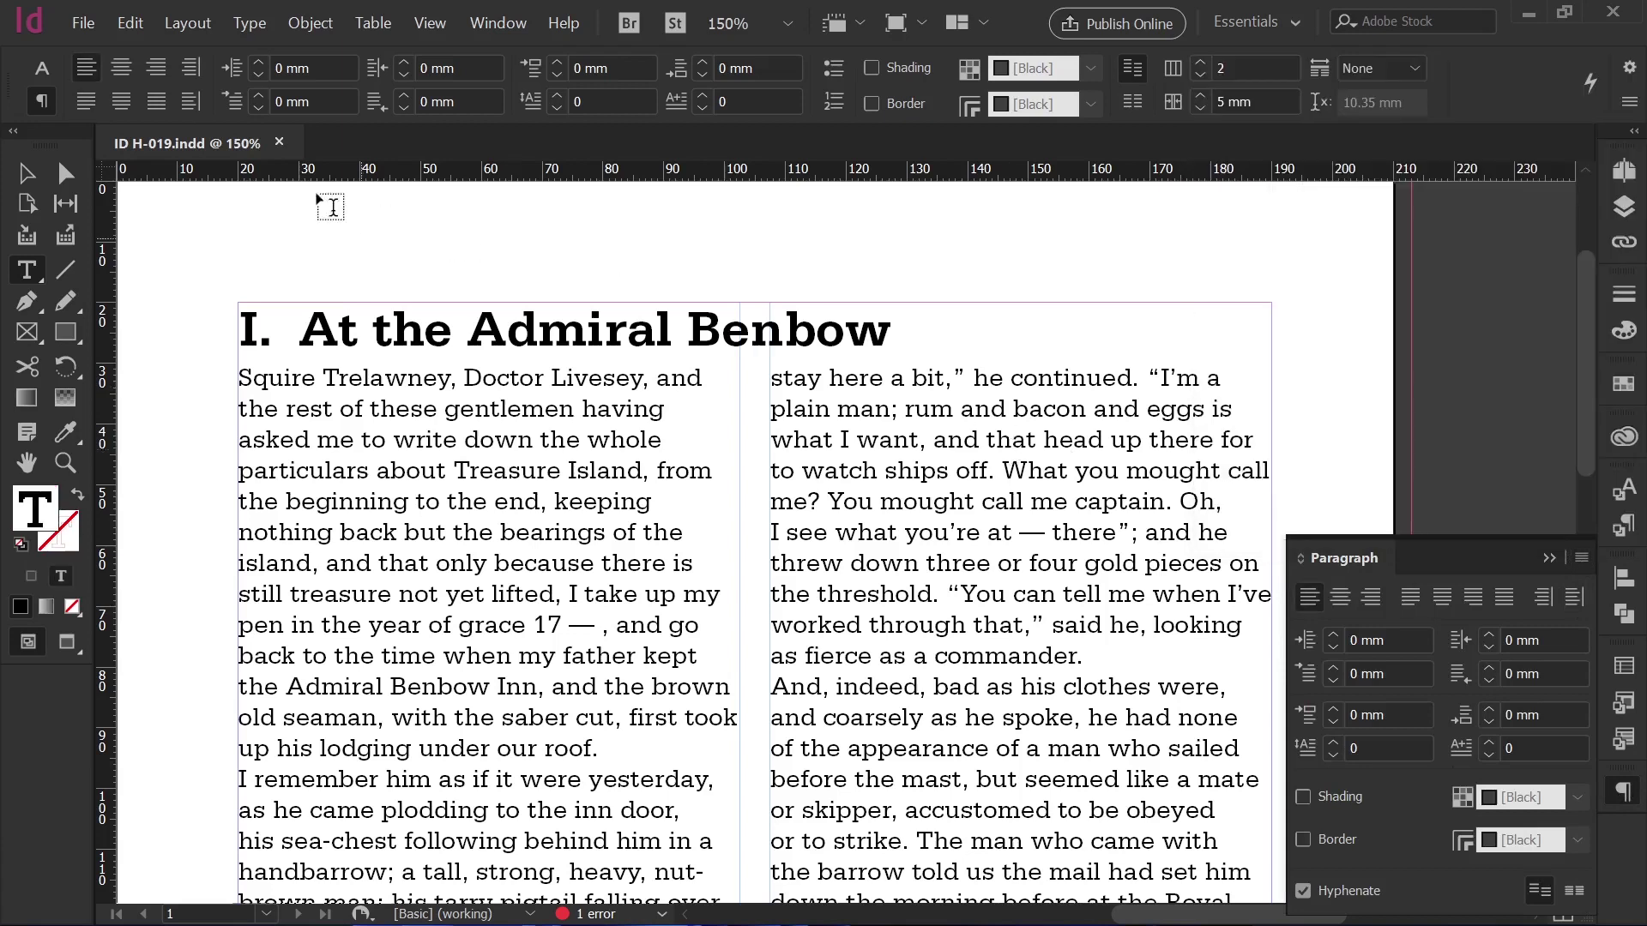
{"action": "left_click", "coordinate": [1627, 104]}
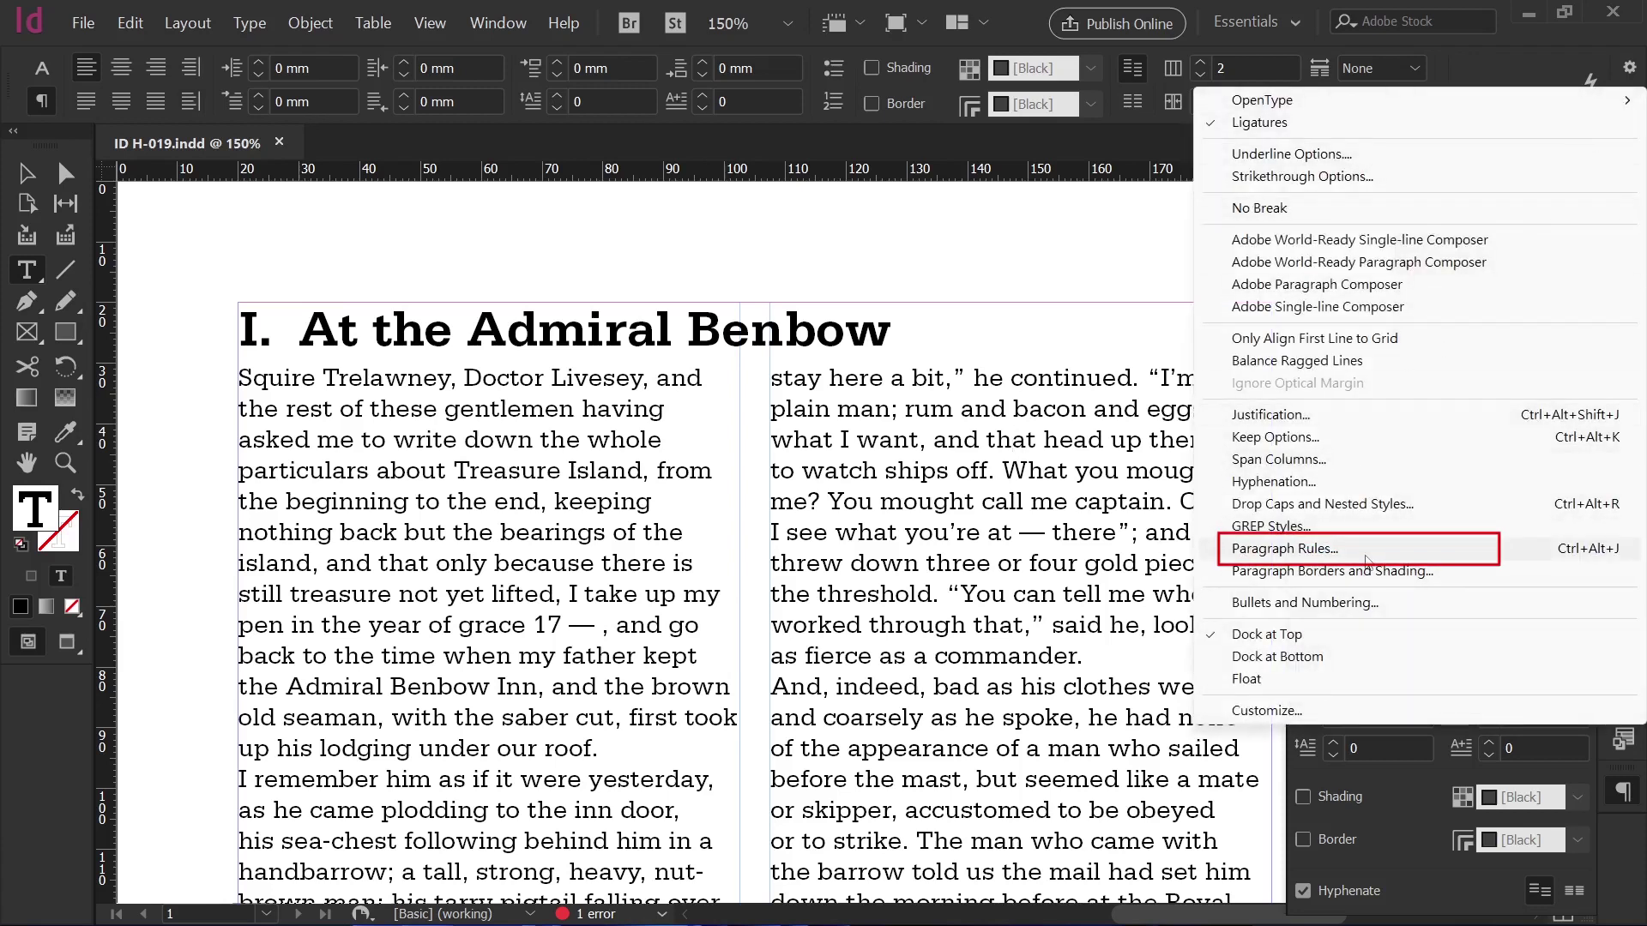
{"action": "left_click", "coordinate": [628, 471]}
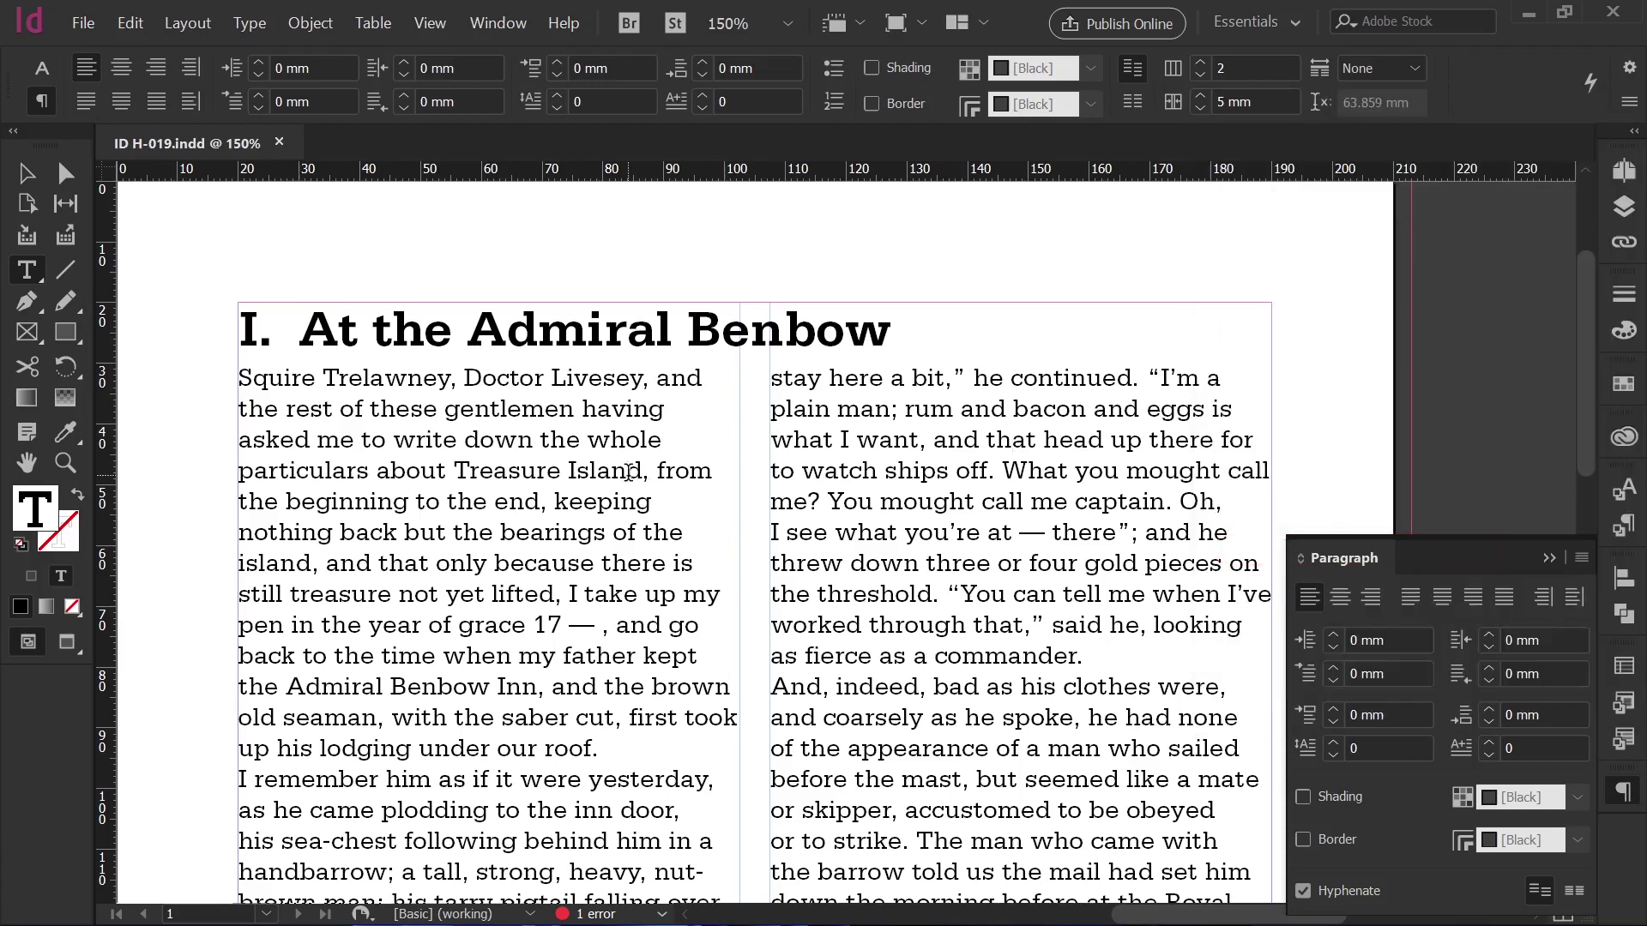
{"action": "left_click", "coordinate": [1549, 559]}
Open the Paragraph Rules for the heading "I. At the Admiral Benbow" and turn on its Rule Above.
{"action": "left_click", "coordinate": [592, 324]}
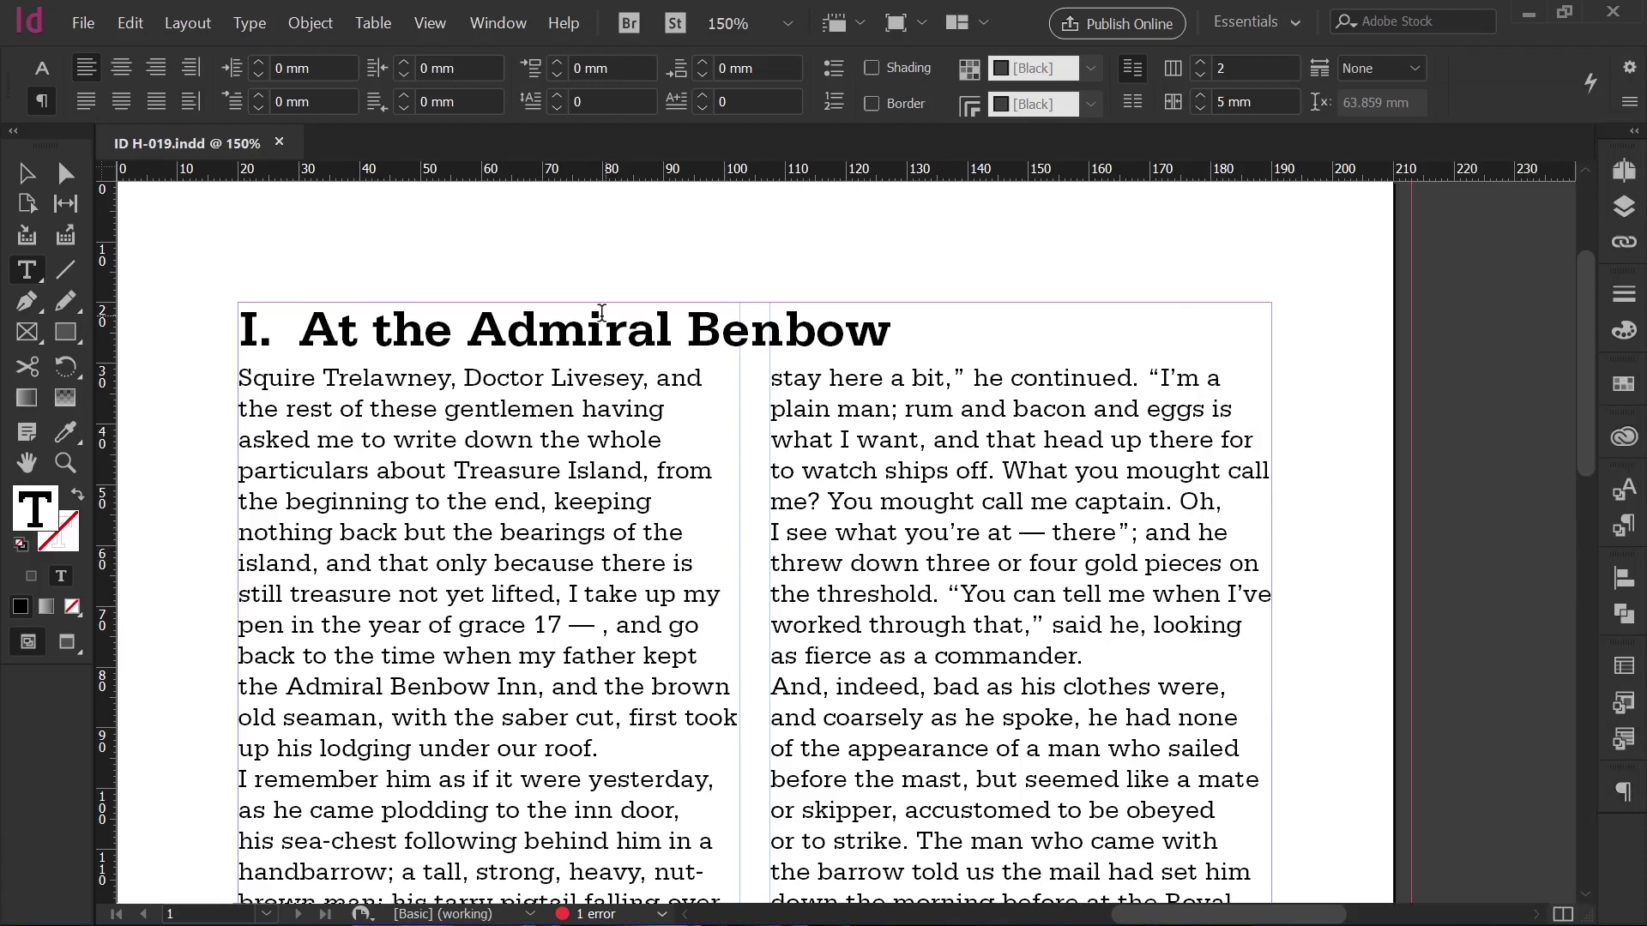
{"action": "key", "text": "ctrl+alt+j"}
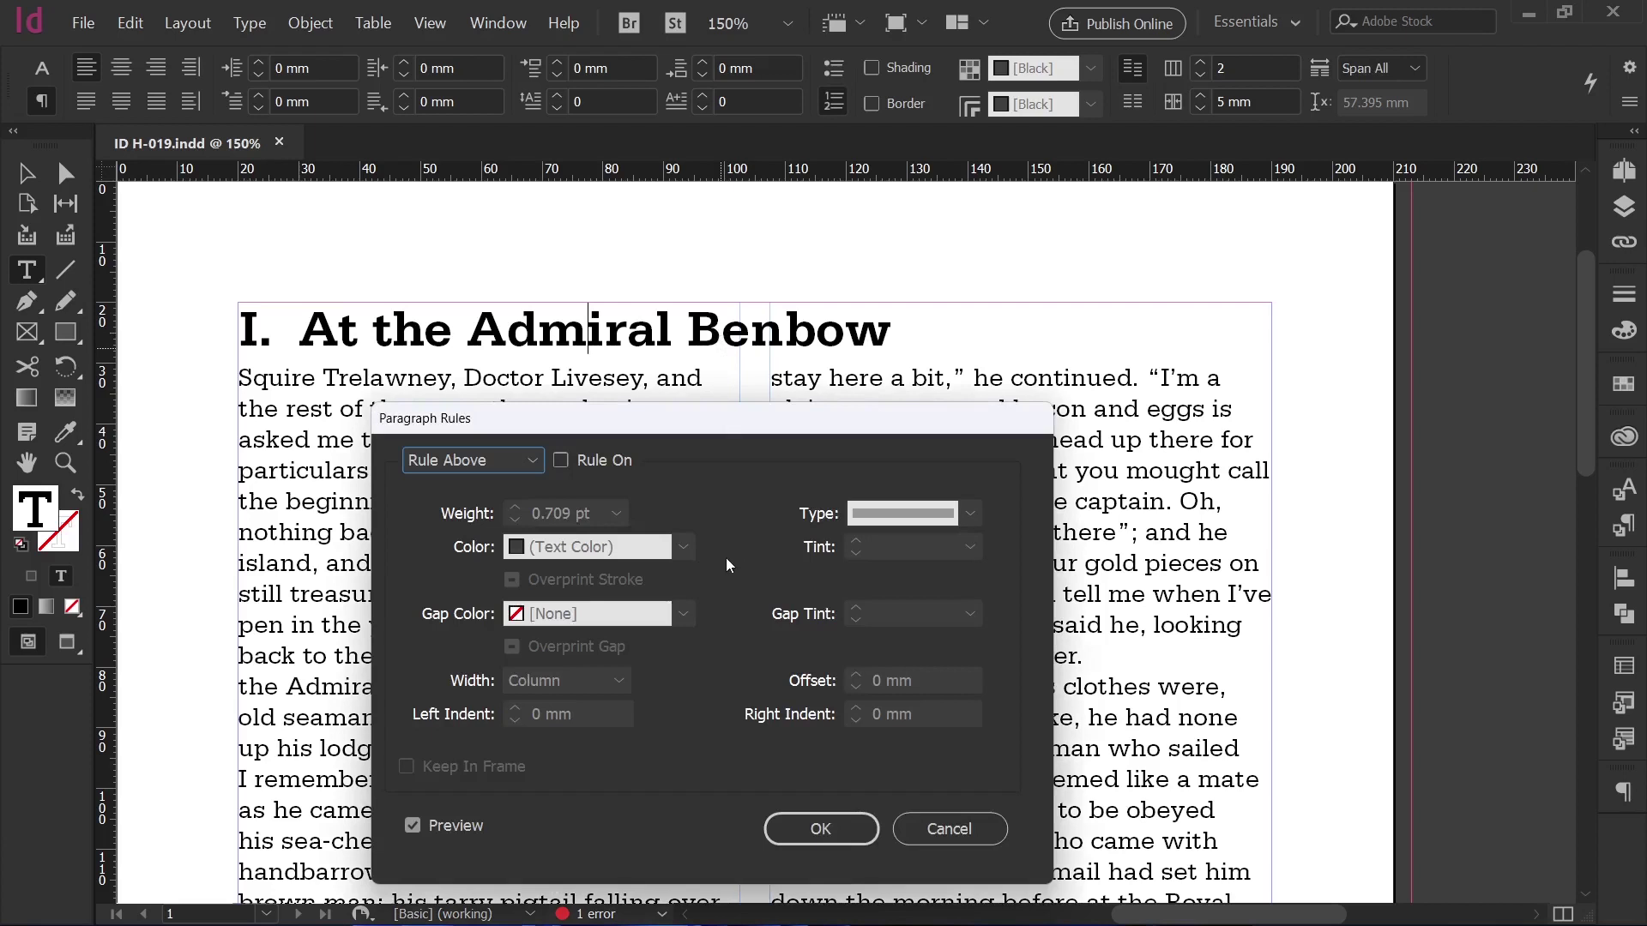
{"action": "left_click", "coordinate": [531, 462]}
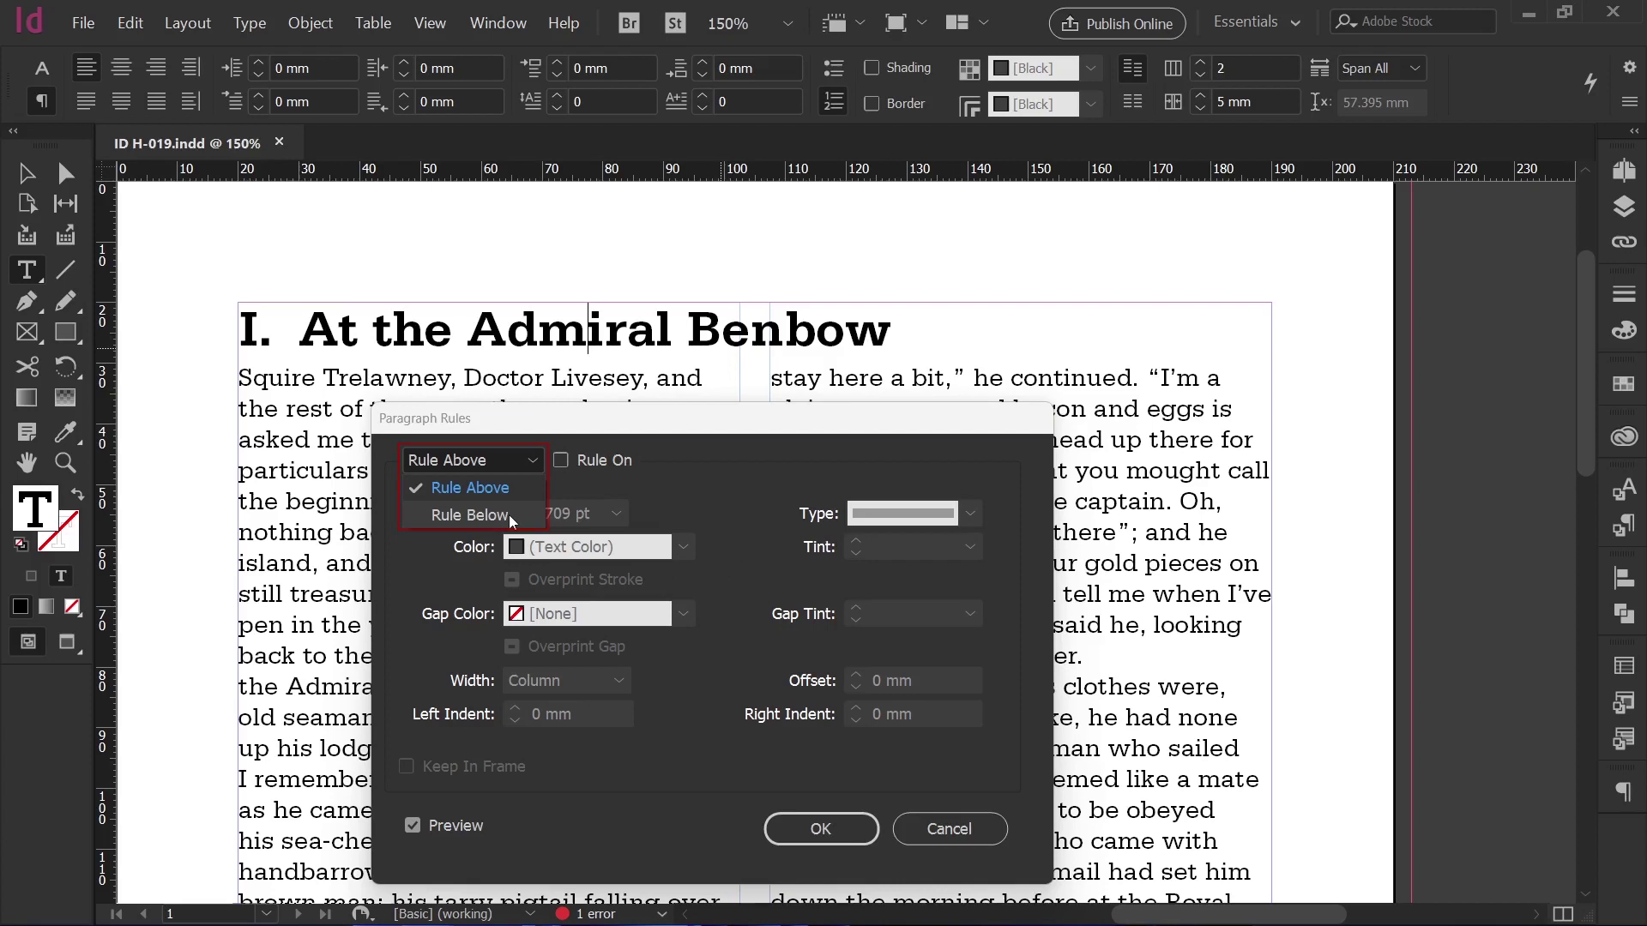
{"action": "left_click", "coordinate": [560, 461]}
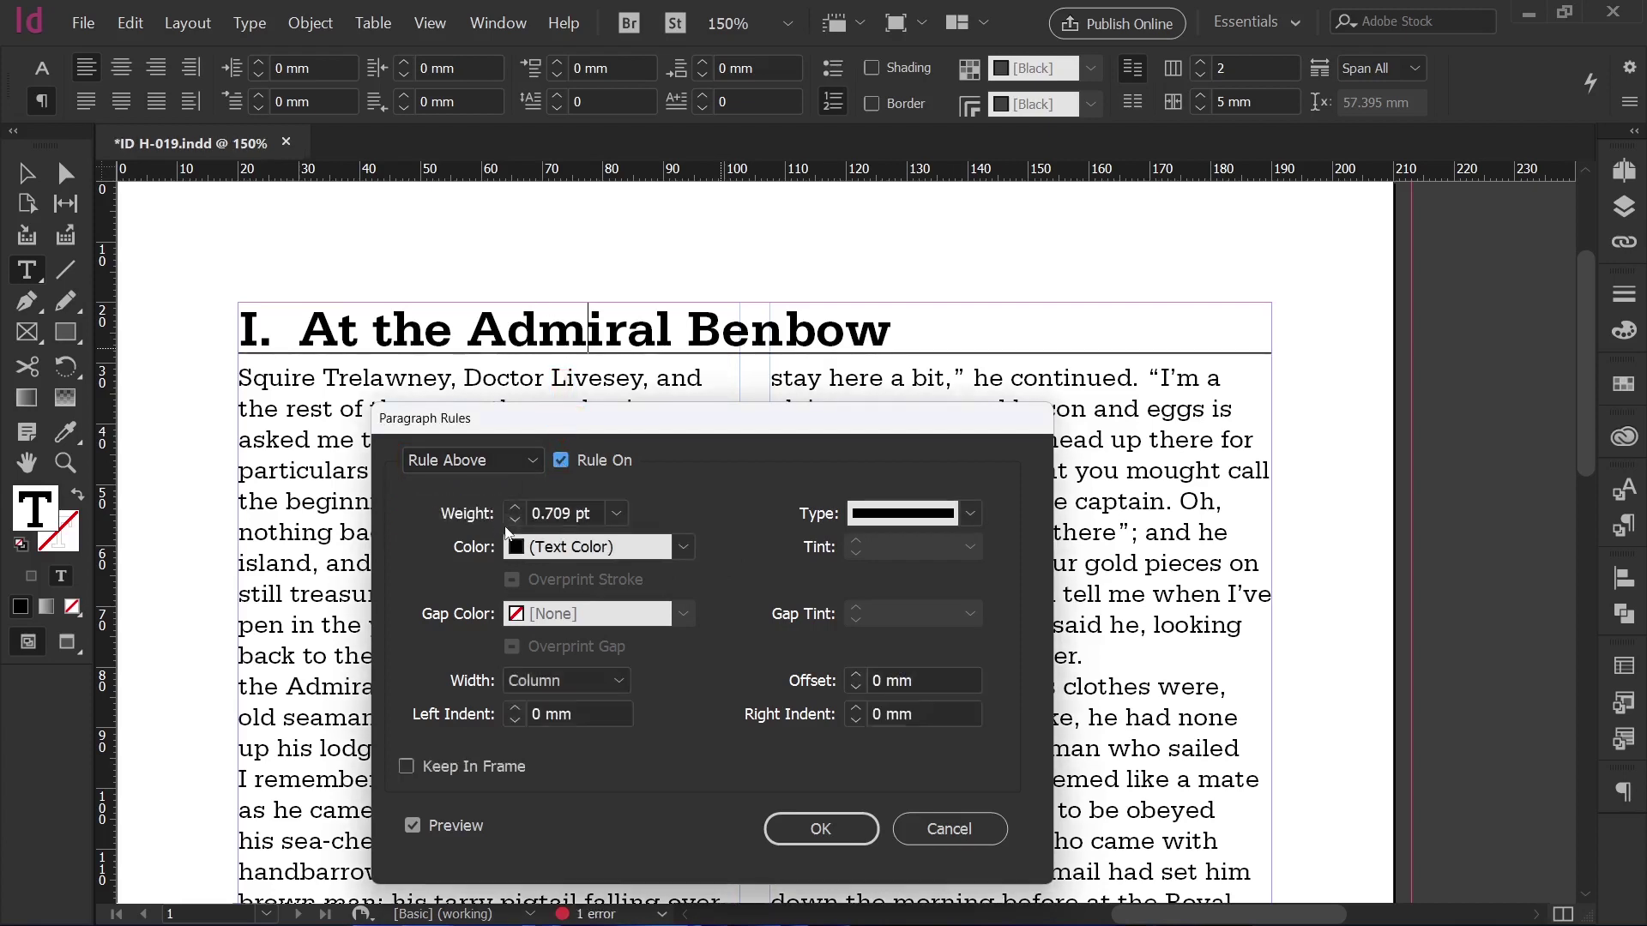
Give the heading's Rule Above a 5 pt weight and the red colour C=15 M=100 Y=100 K=0.
{"action": "left_click", "coordinate": [617, 515]}
{"action": "left_click", "coordinate": [569, 230]}
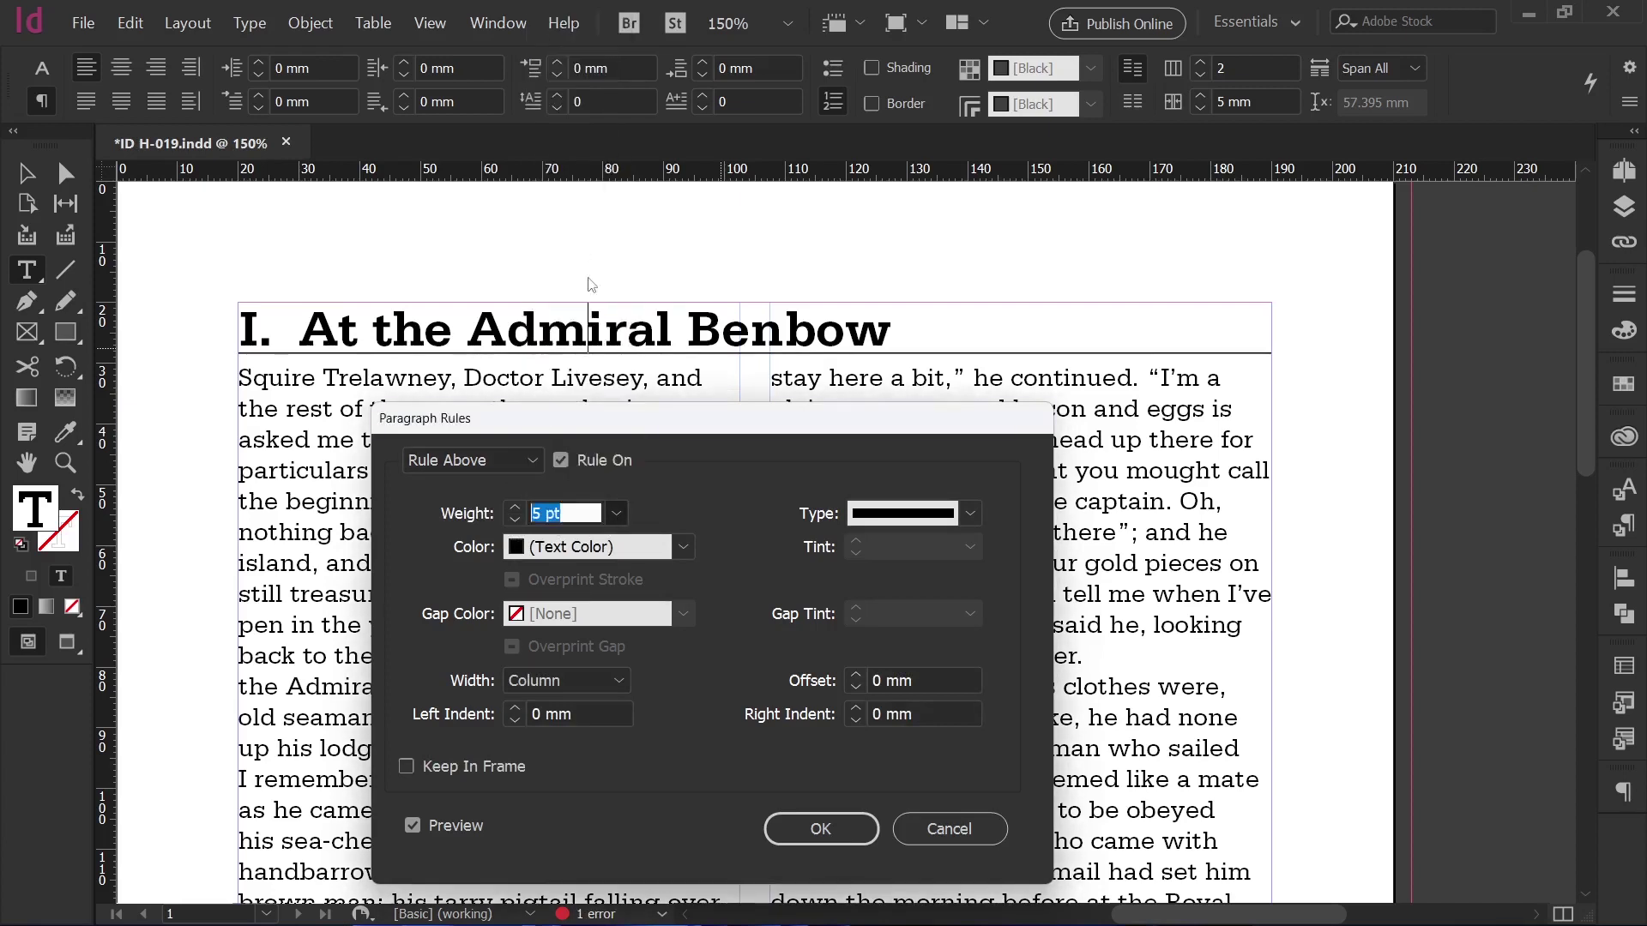
{"action": "left_click", "coordinate": [591, 549]}
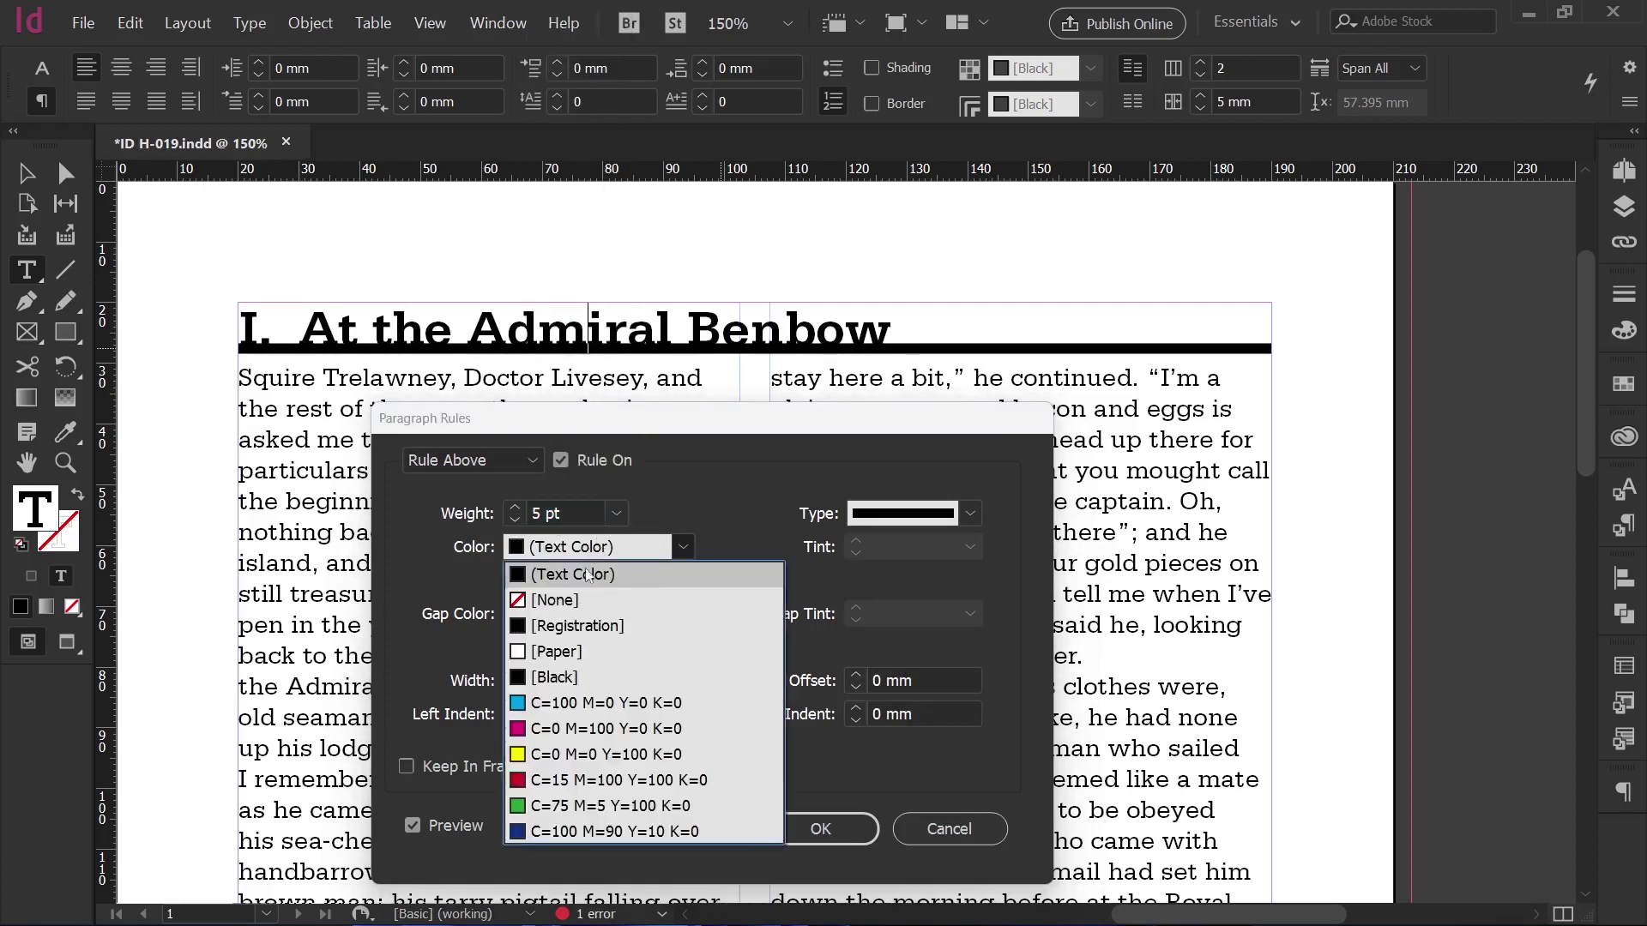
{"action": "left_click", "coordinate": [569, 775]}
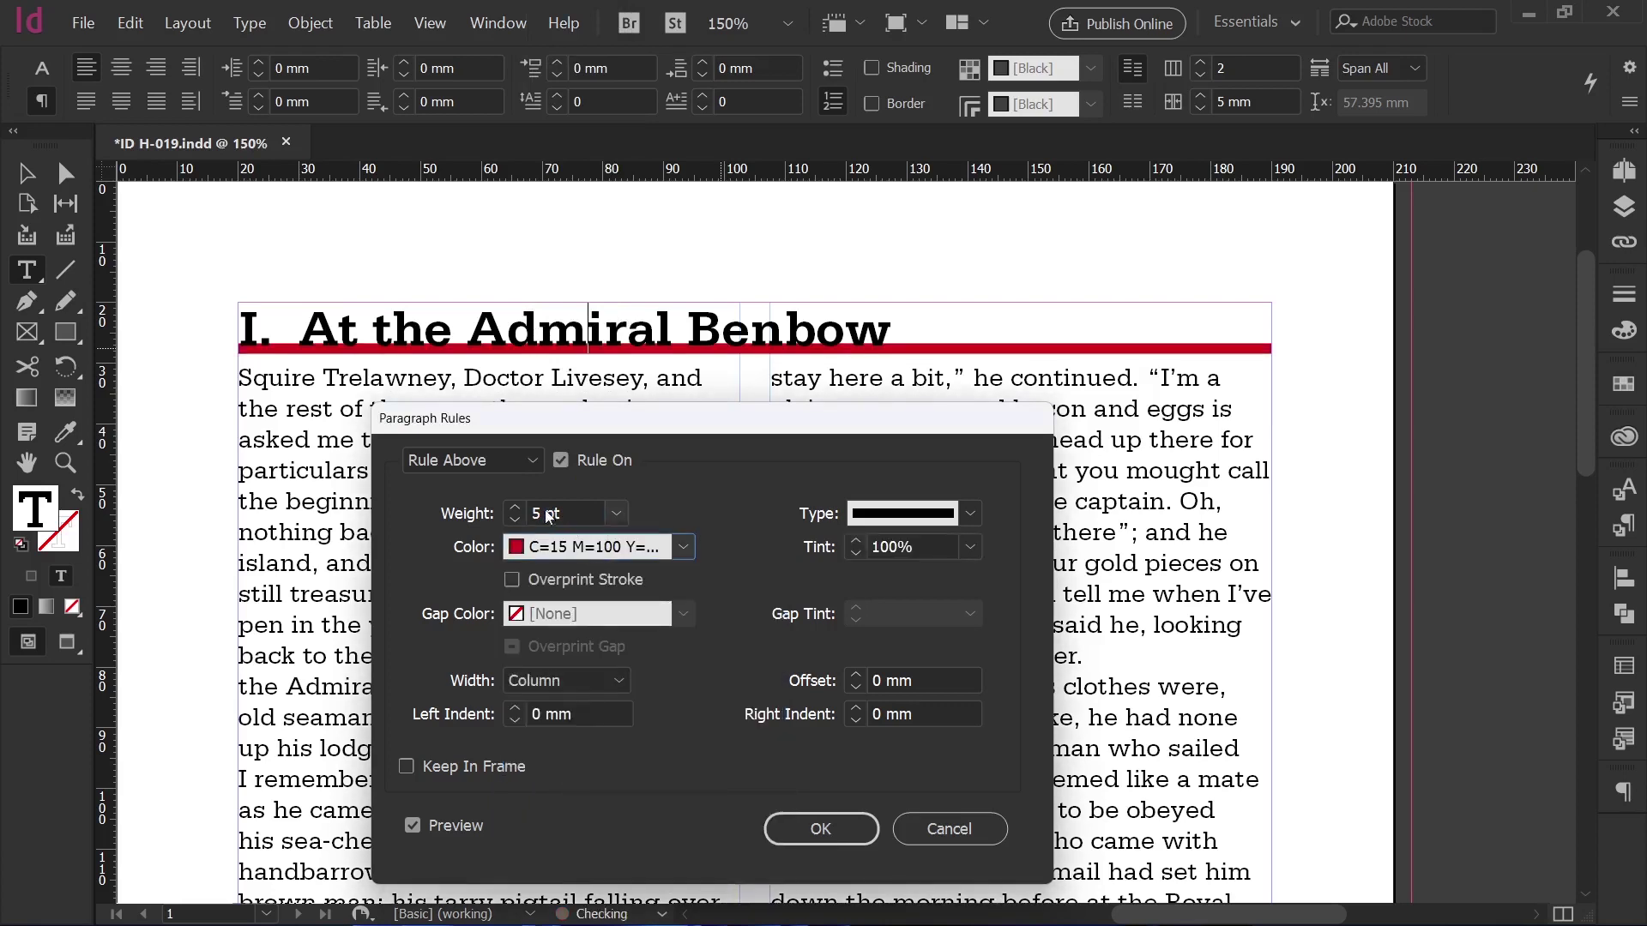
Turn on the heading's Rule Below with a 5 pt weight and green C=75 M=5 Y=100 K=0, and apply the rules.
{"action": "left_click", "coordinate": [482, 461]}
{"action": "left_click", "coordinate": [463, 515]}
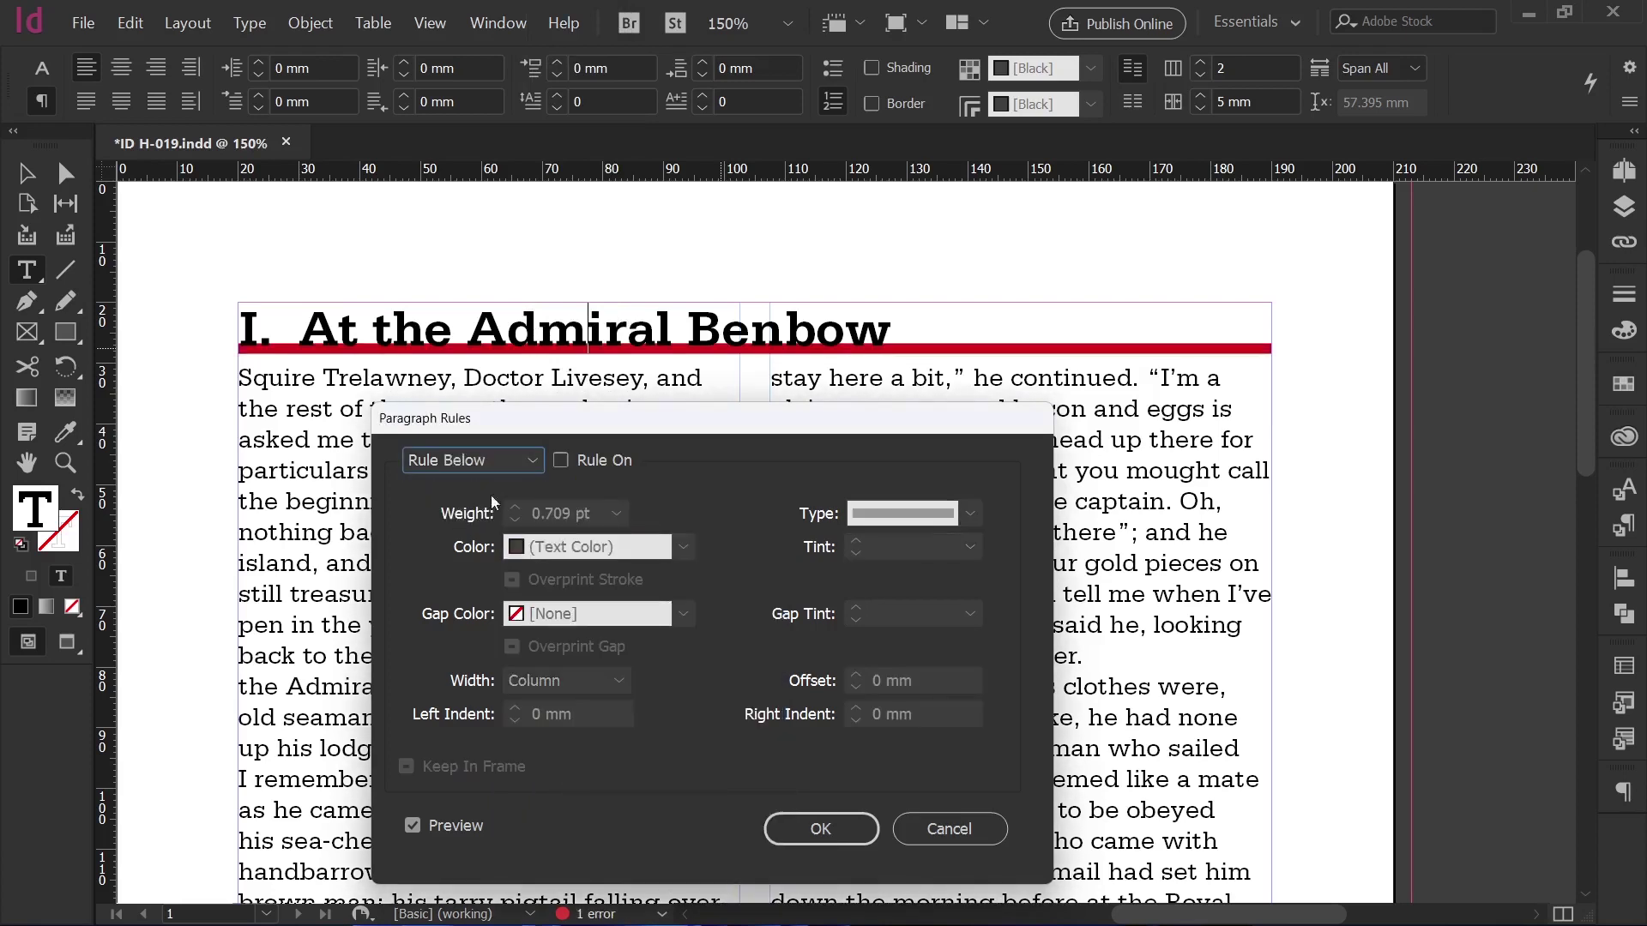
{"action": "left_click", "coordinate": [560, 460]}
{"action": "left_click", "coordinate": [617, 514]}
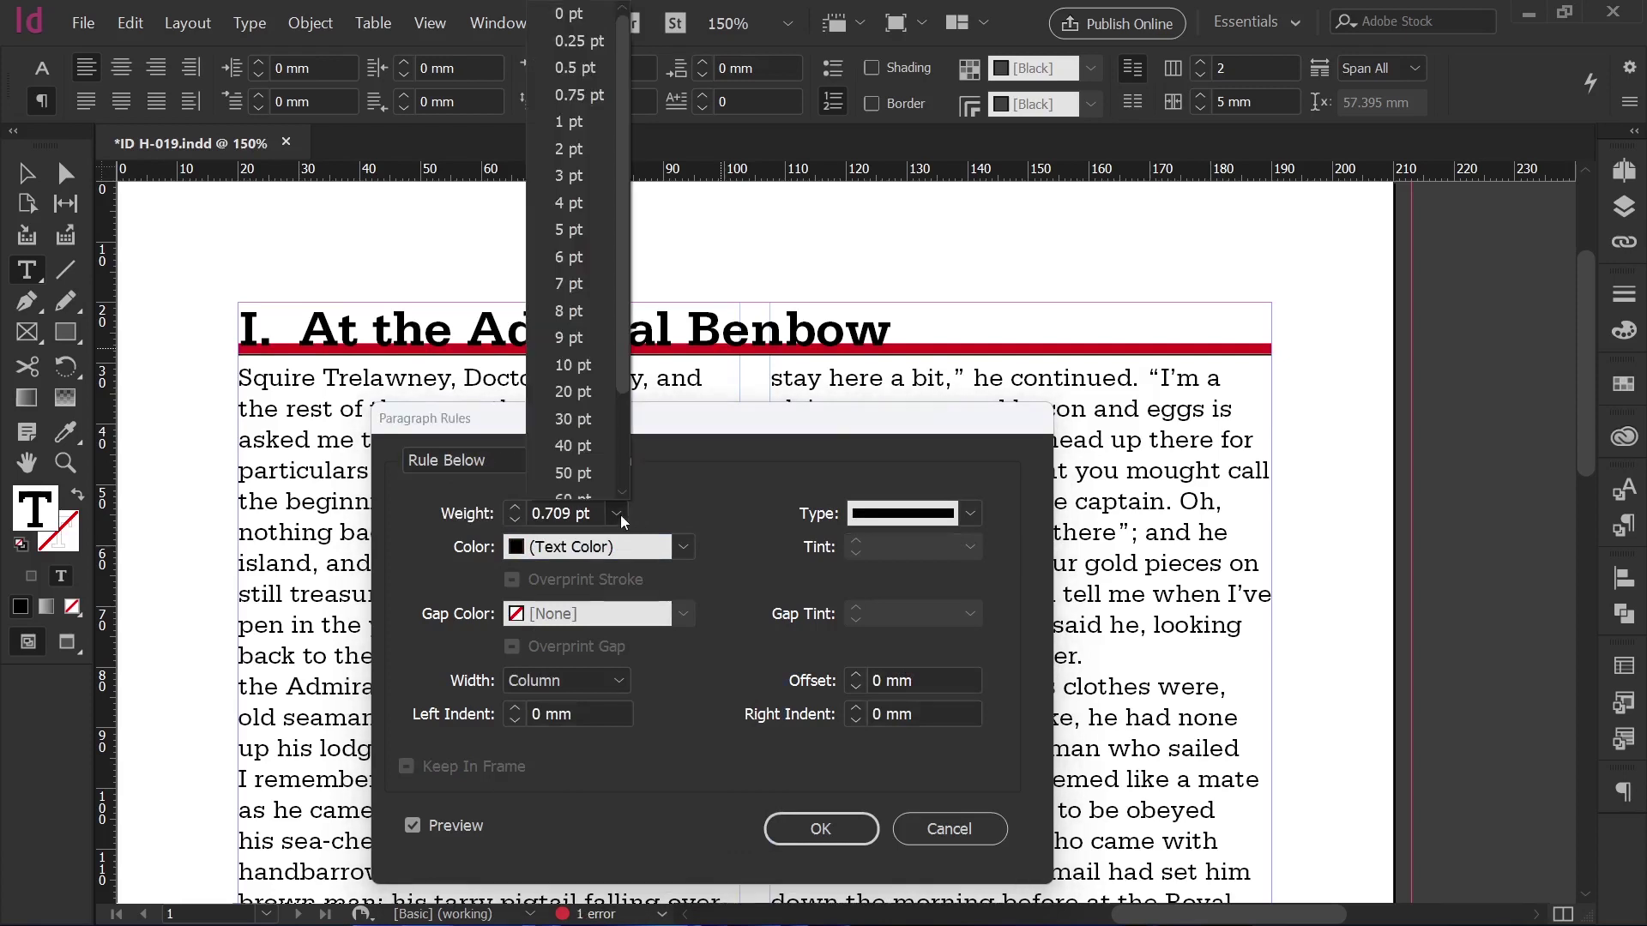
{"action": "left_click", "coordinate": [583, 233]}
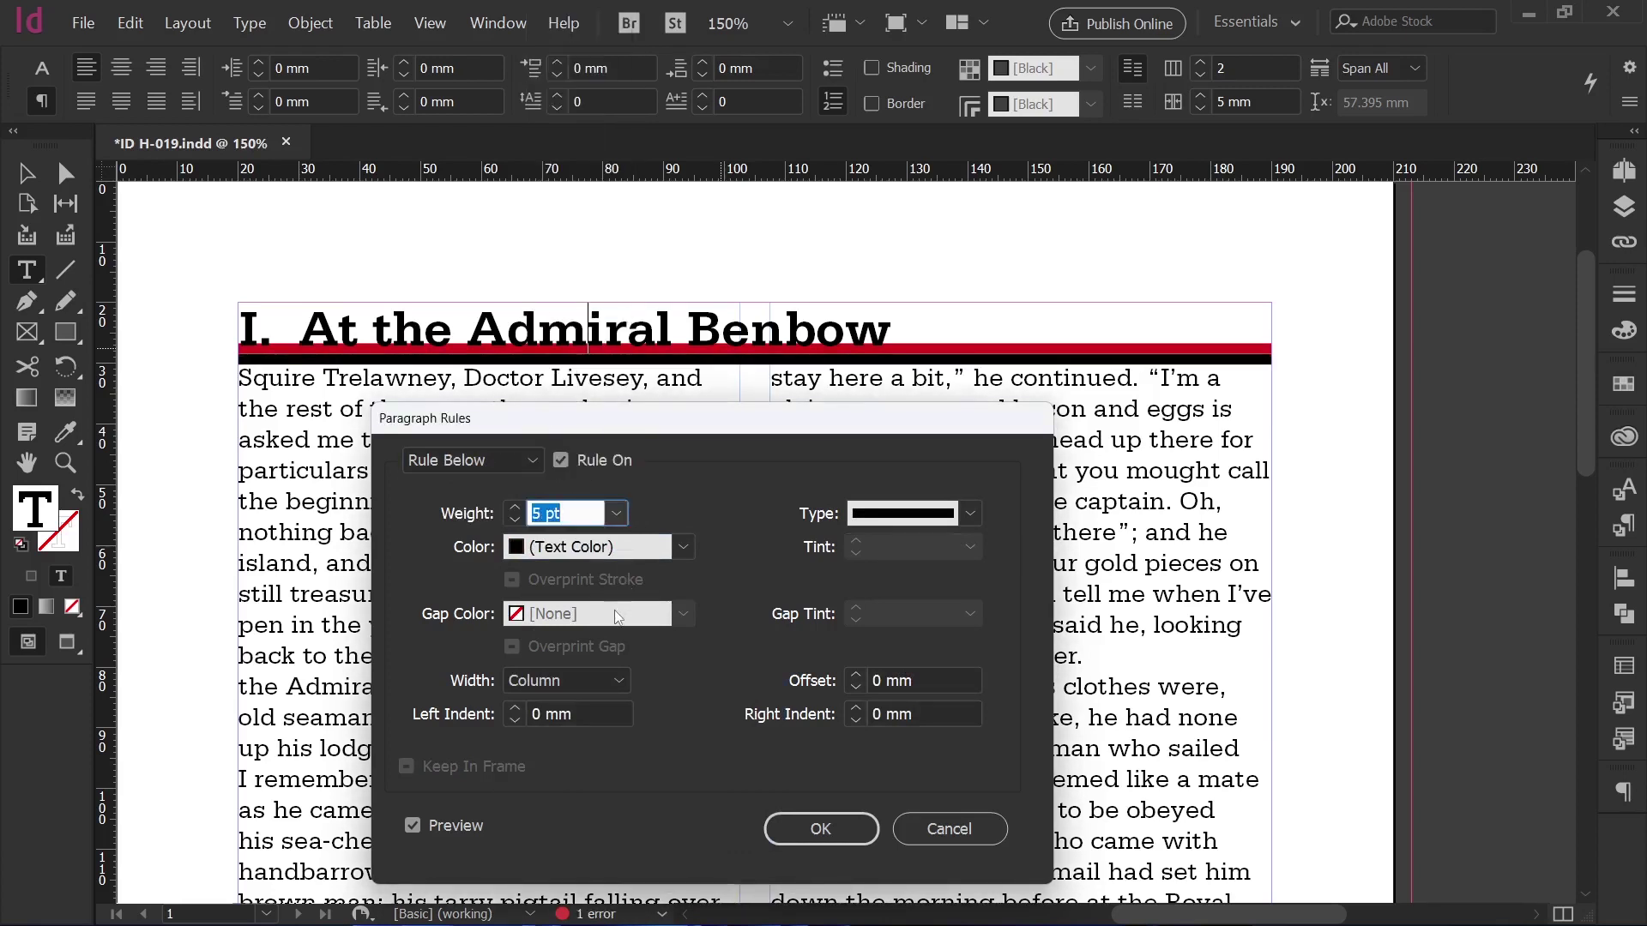
{"action": "left_click", "coordinate": [605, 555]}
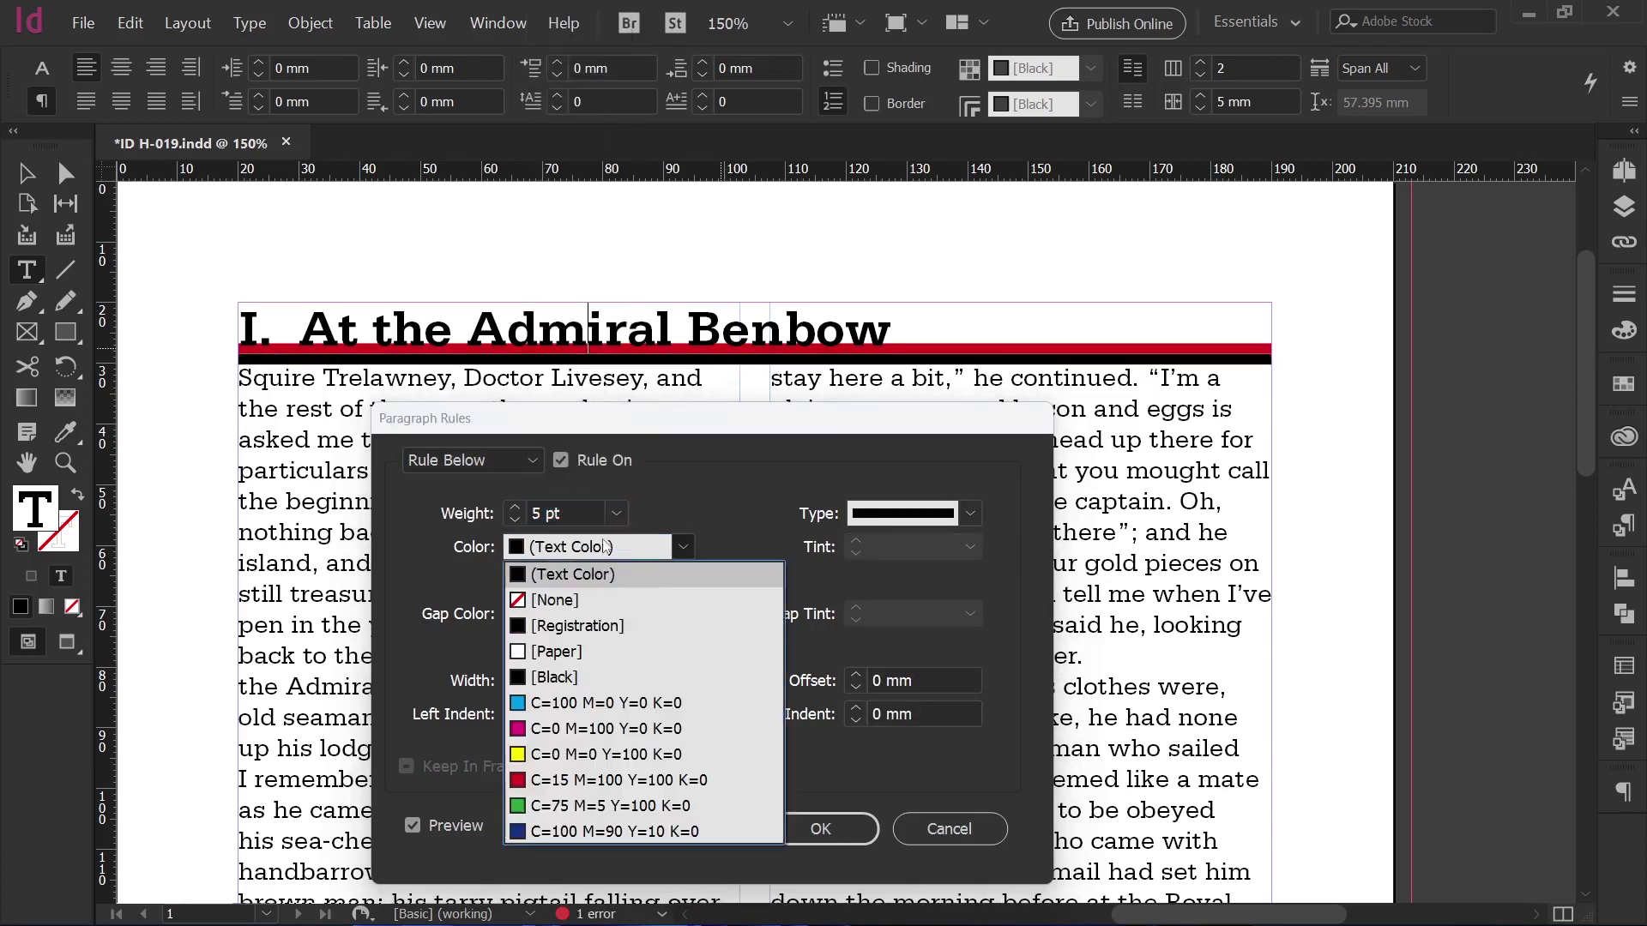
{"action": "left_click", "coordinate": [558, 802]}
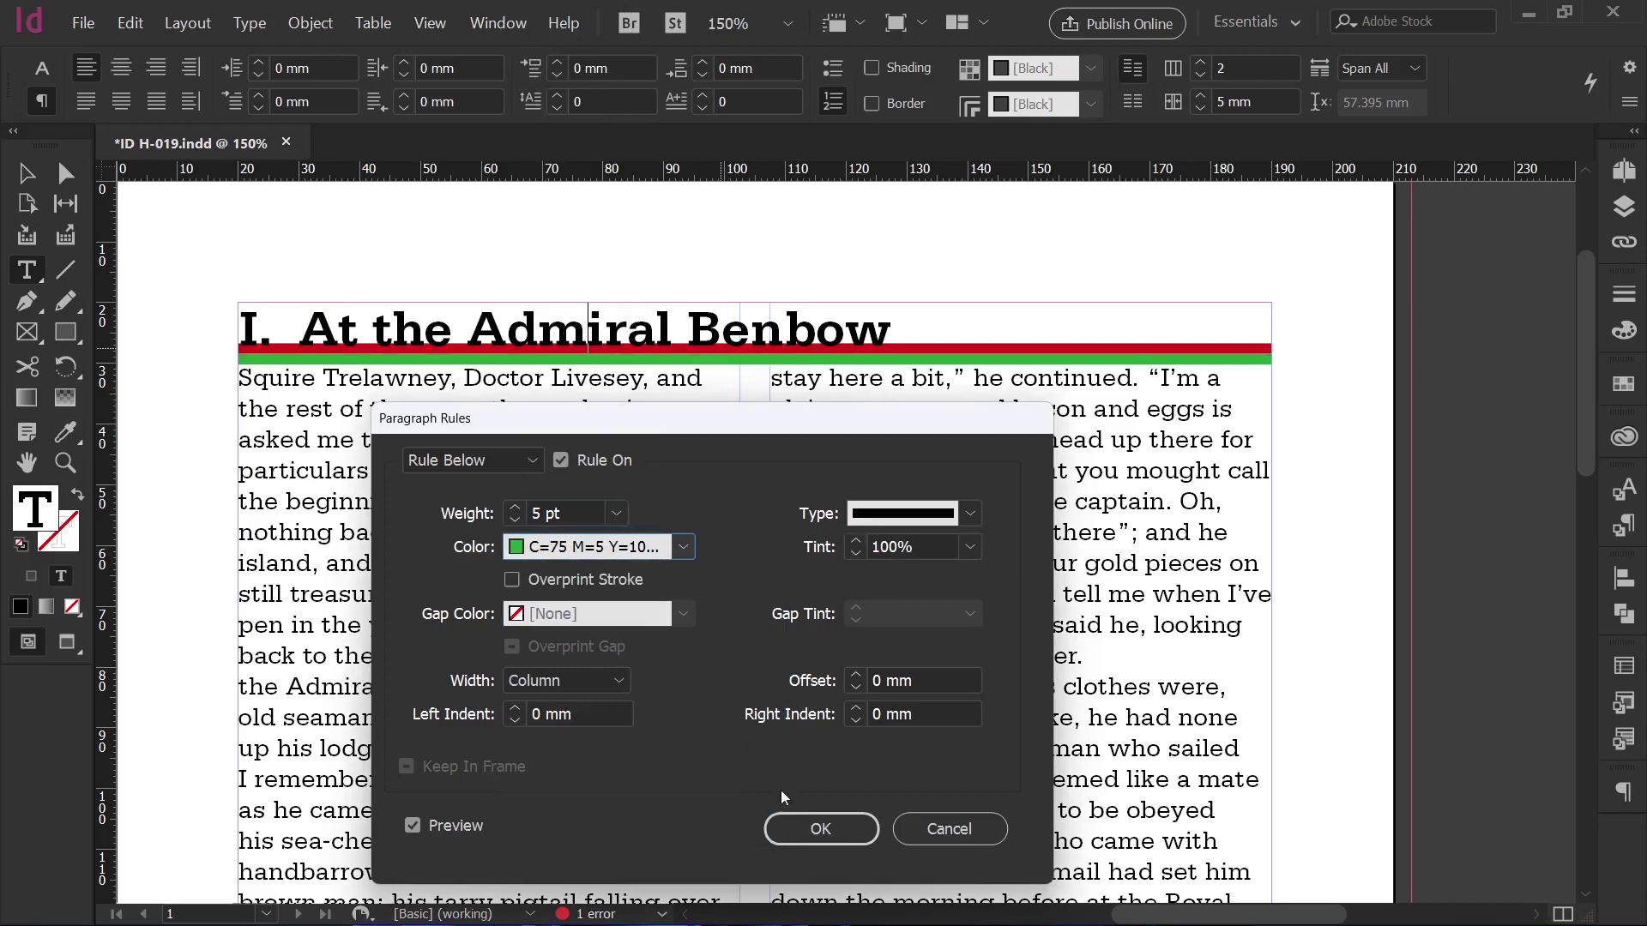
{"action": "left_click", "coordinate": [806, 821]}
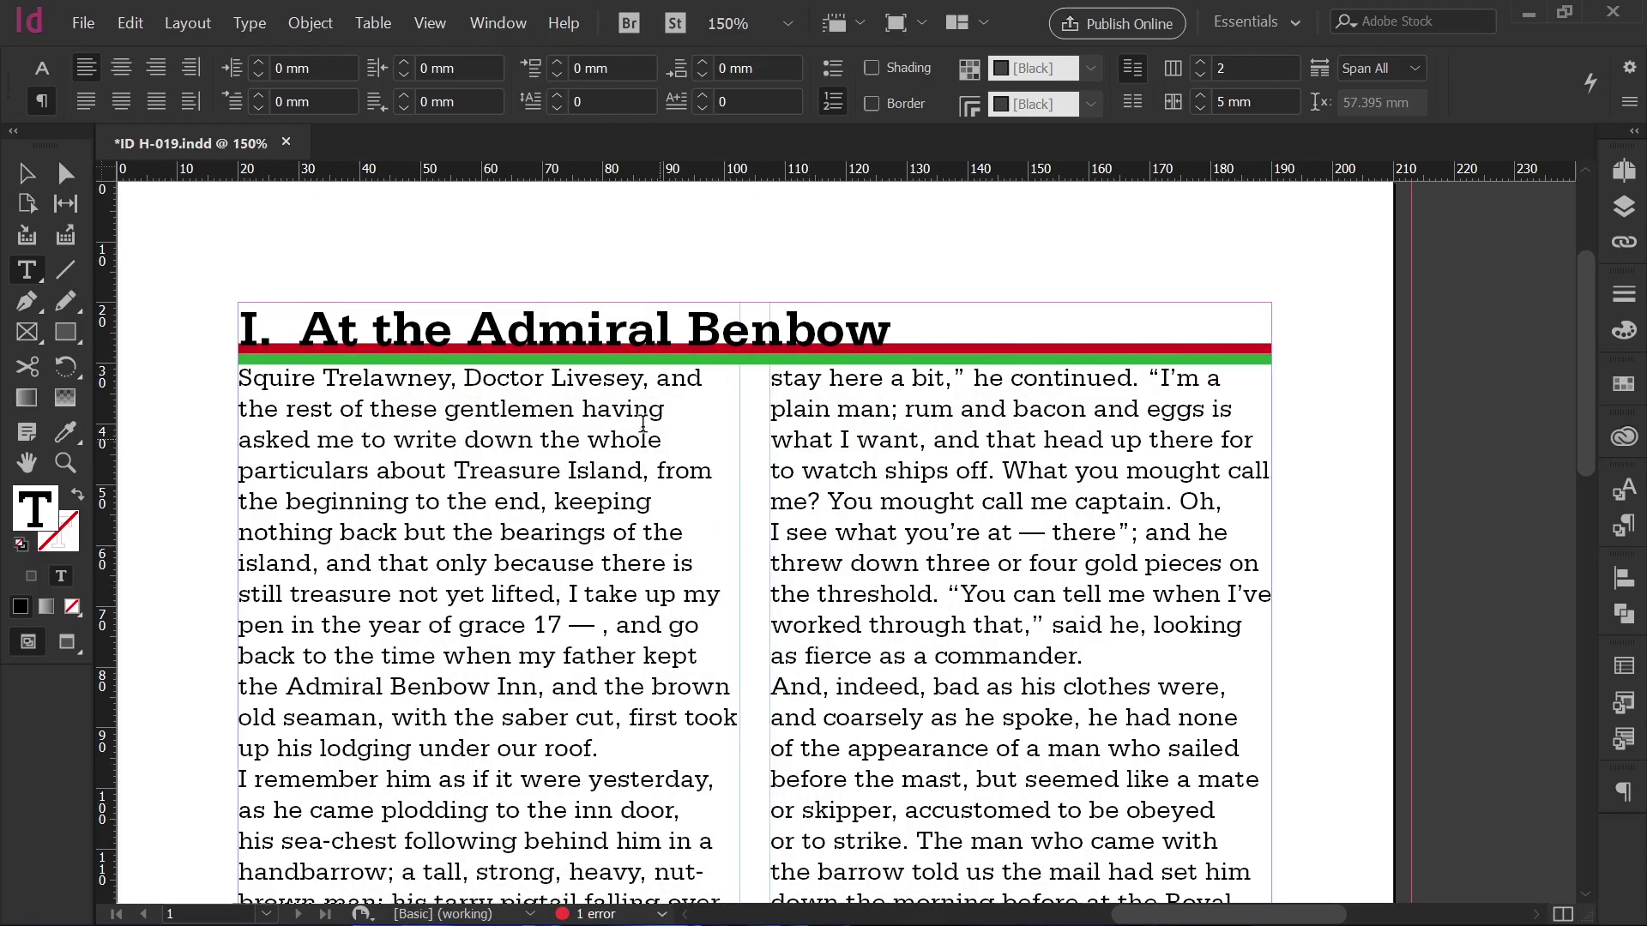
Open the Paragraph Rules for the first body paragraph and turn on its Rule Below.
{"action": "double_click", "coordinate": [501, 324]}
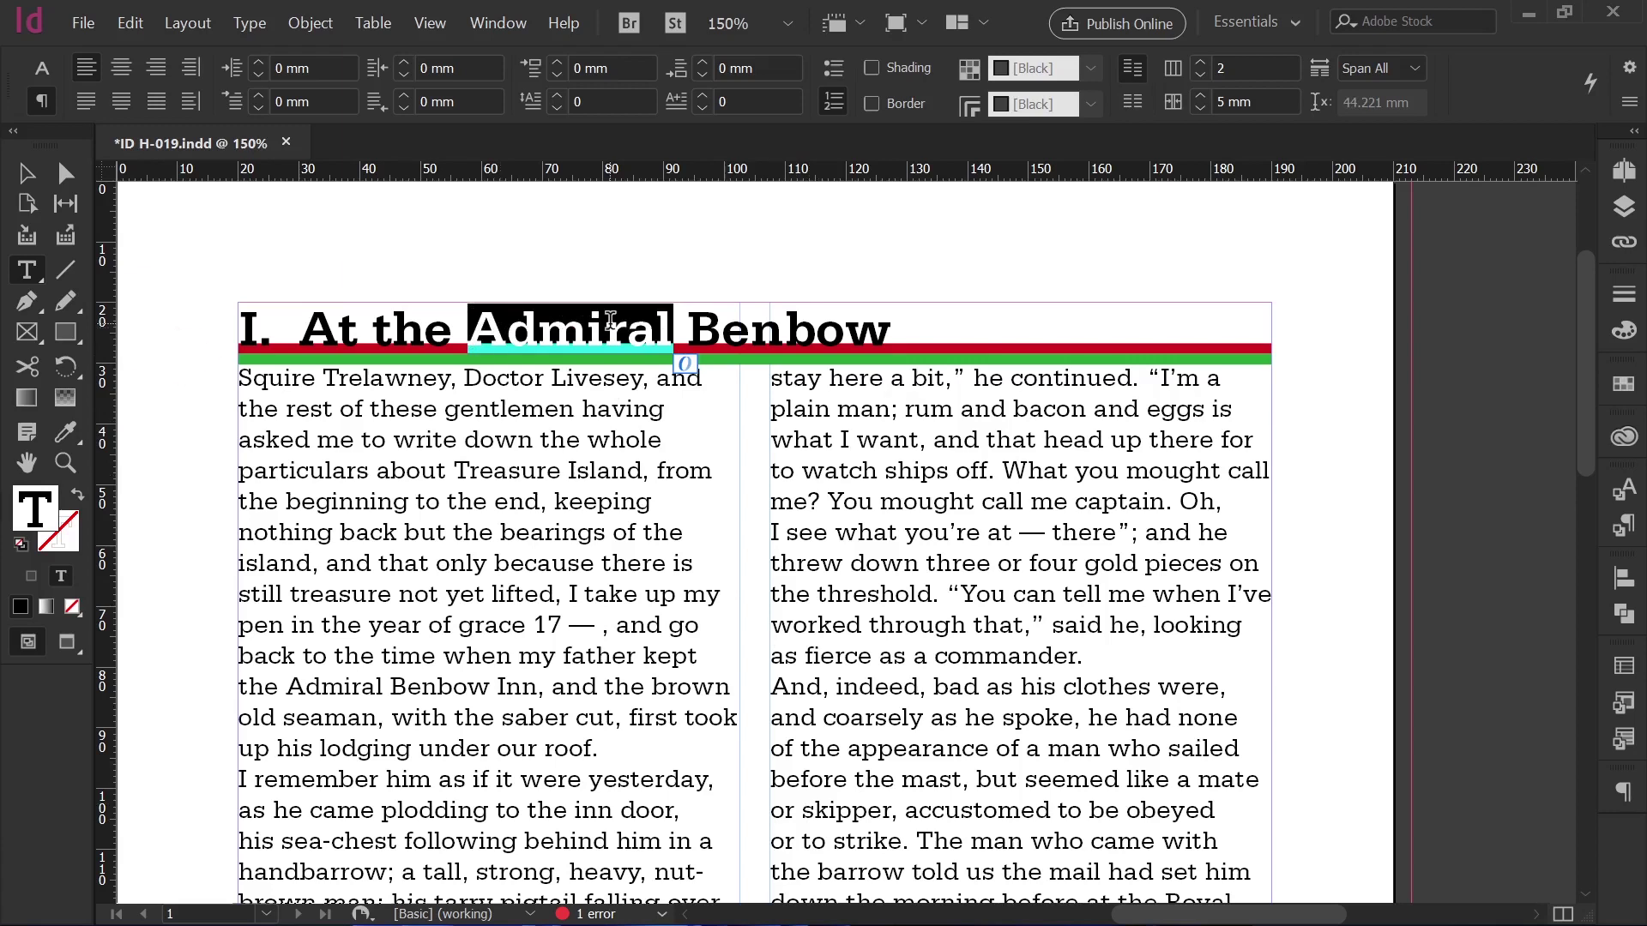
{"action": "left_click", "coordinate": [637, 463]}
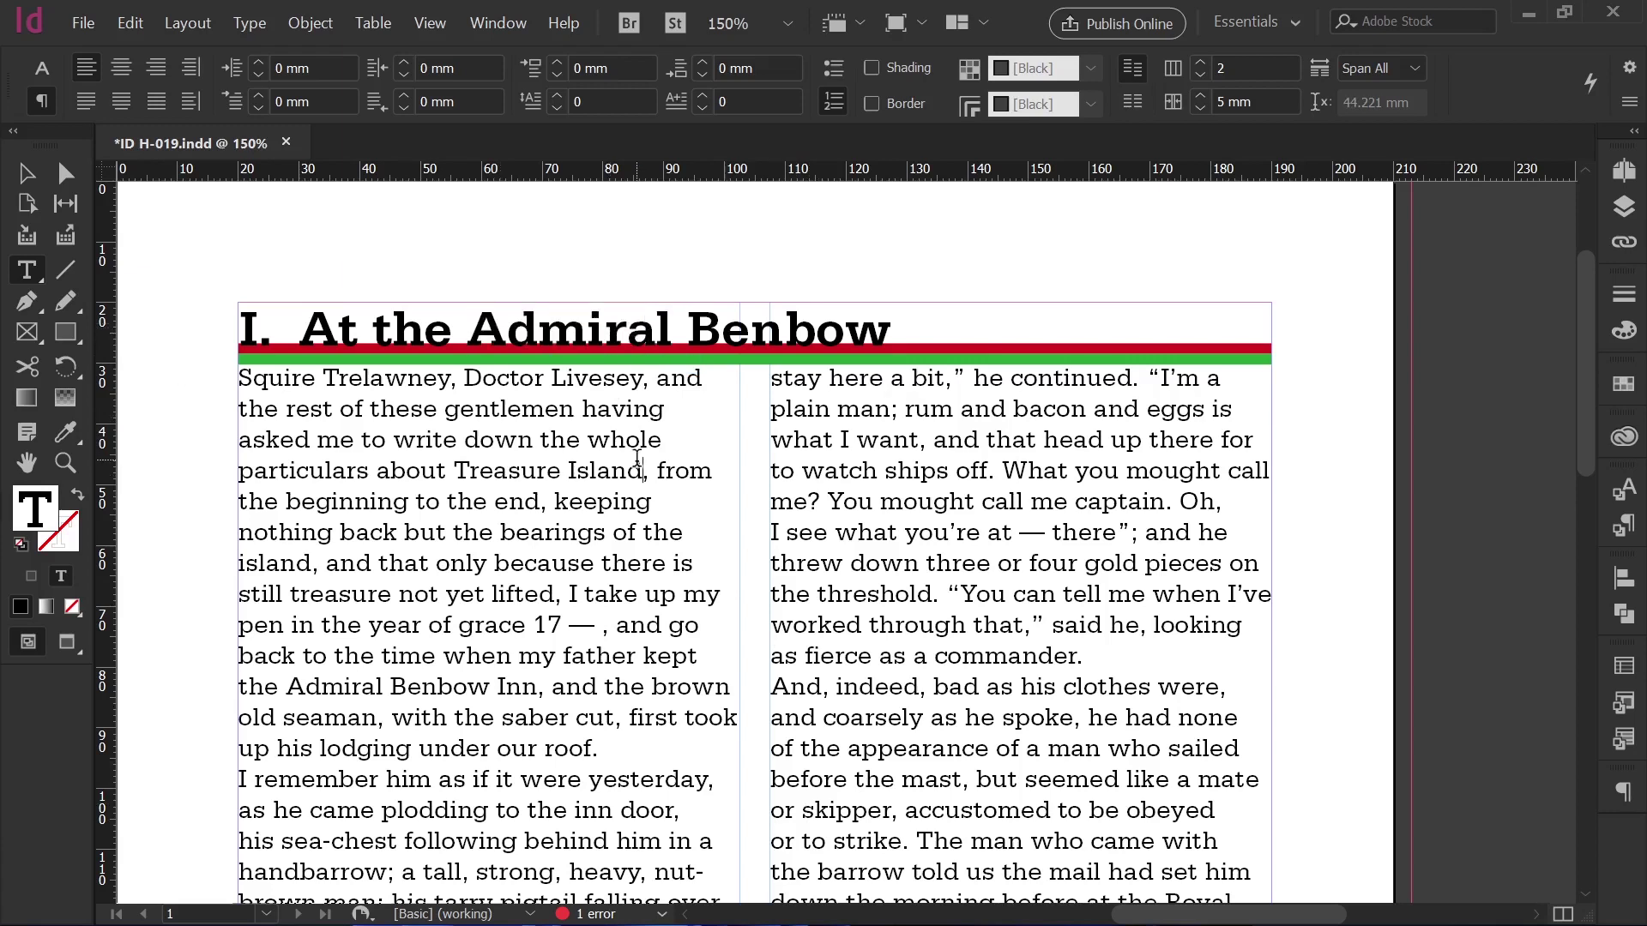
{"action": "left_click", "coordinate": [587, 470]}
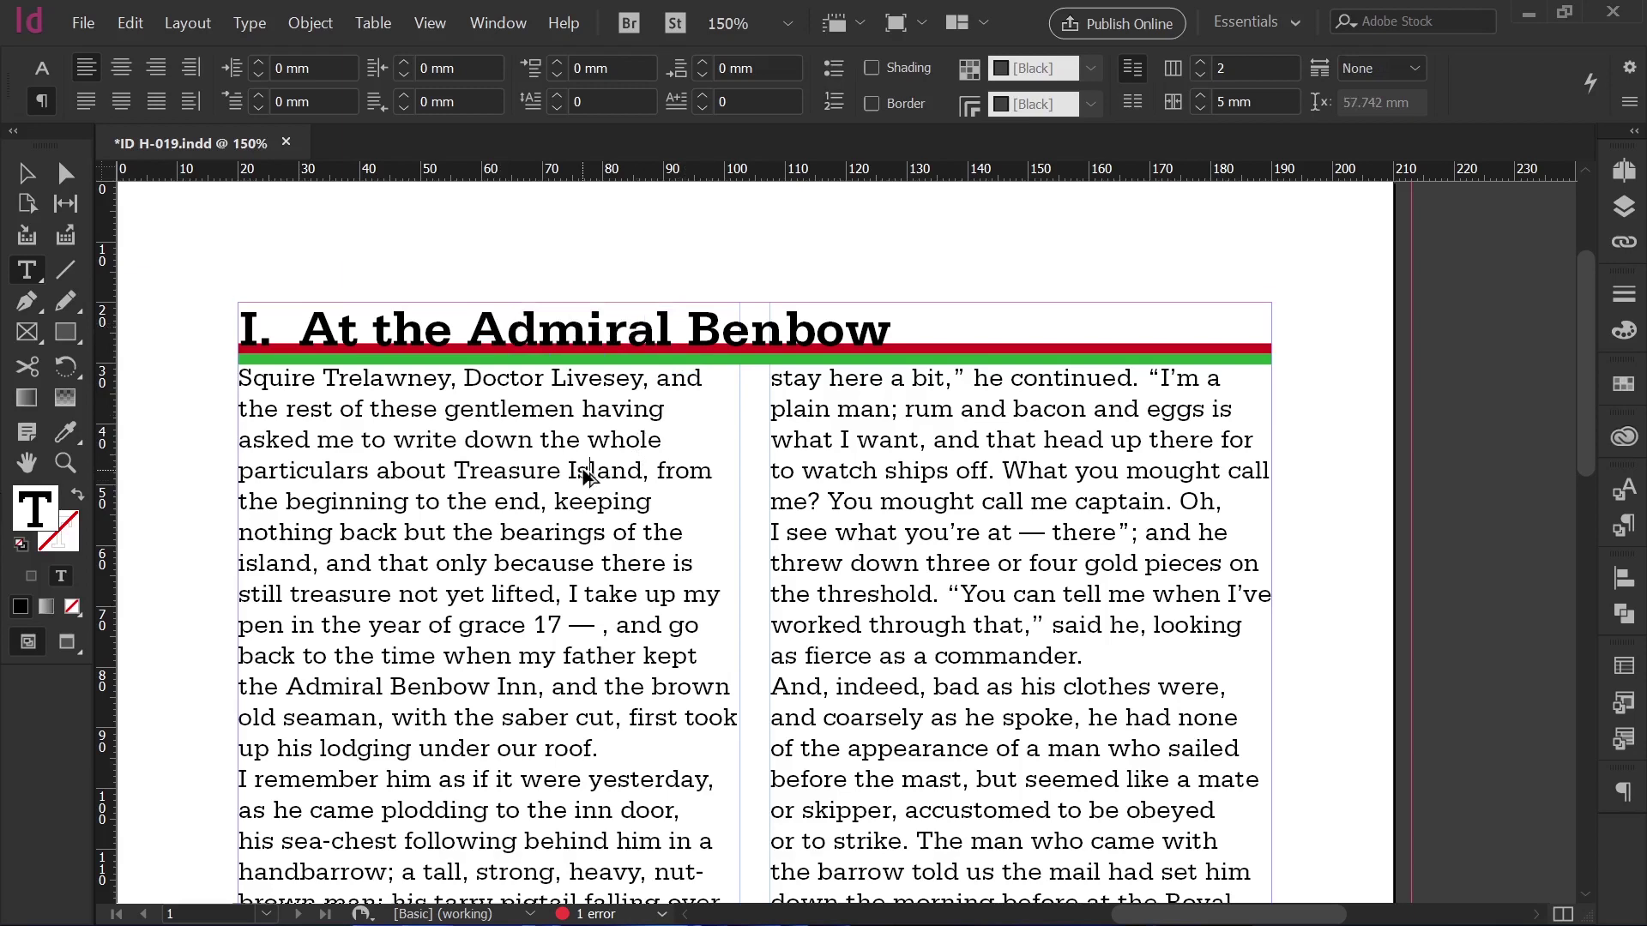
{"action": "key", "text": "ctrl+alt+j"}
{"action": "left_click_drag", "start_coordinate": [586, 390], "coordinate": [927, 392]}
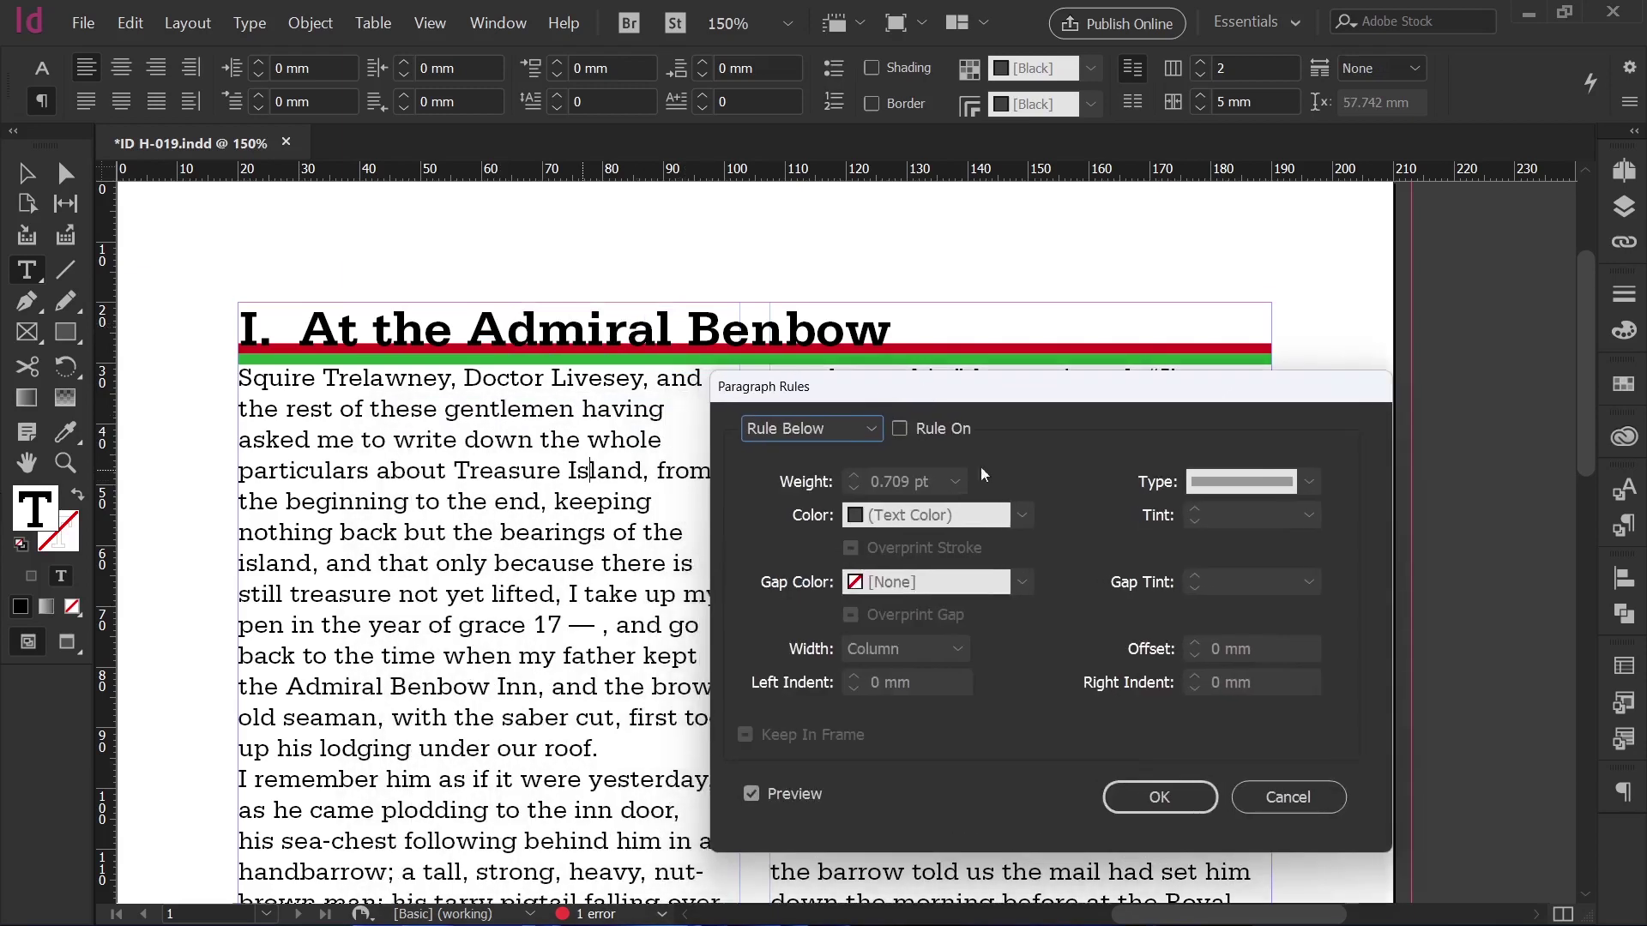
{"action": "left_click", "coordinate": [909, 432]}
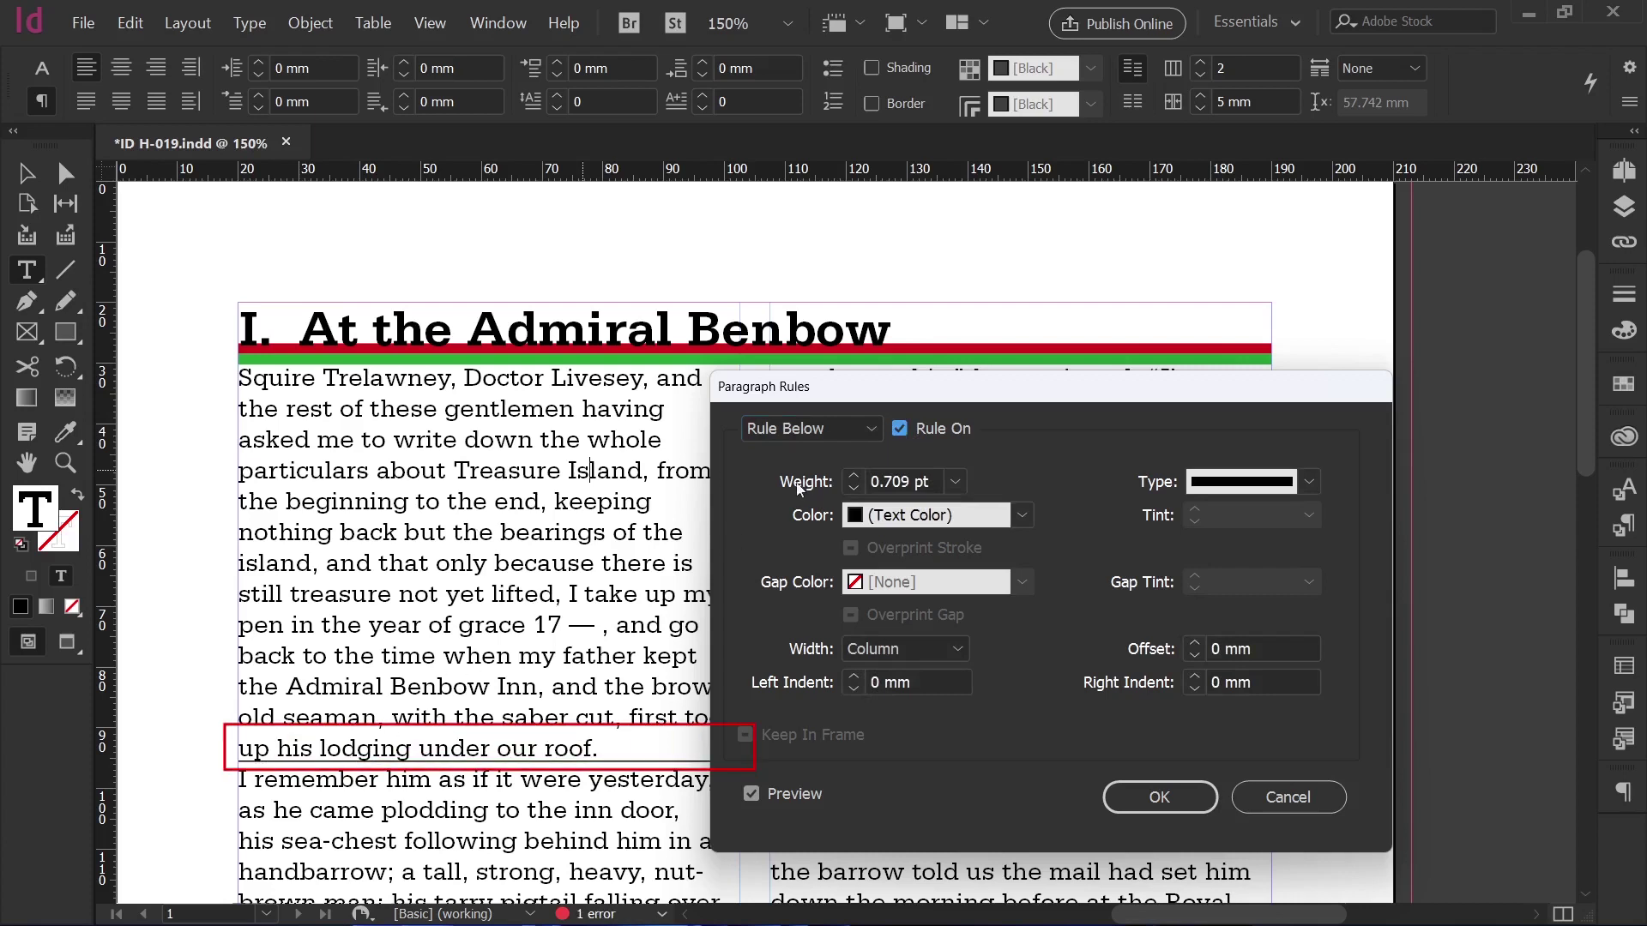
Turn on the Rule Above for the first body paragraph as well and apply its rules.
{"action": "left_click", "coordinate": [810, 428]}
{"action": "left_click", "coordinate": [806, 446]}
{"action": "left_click", "coordinate": [904, 430]}
{"action": "left_click", "coordinate": [1159, 800]}
{"action": "double_click", "coordinate": [607, 381]}
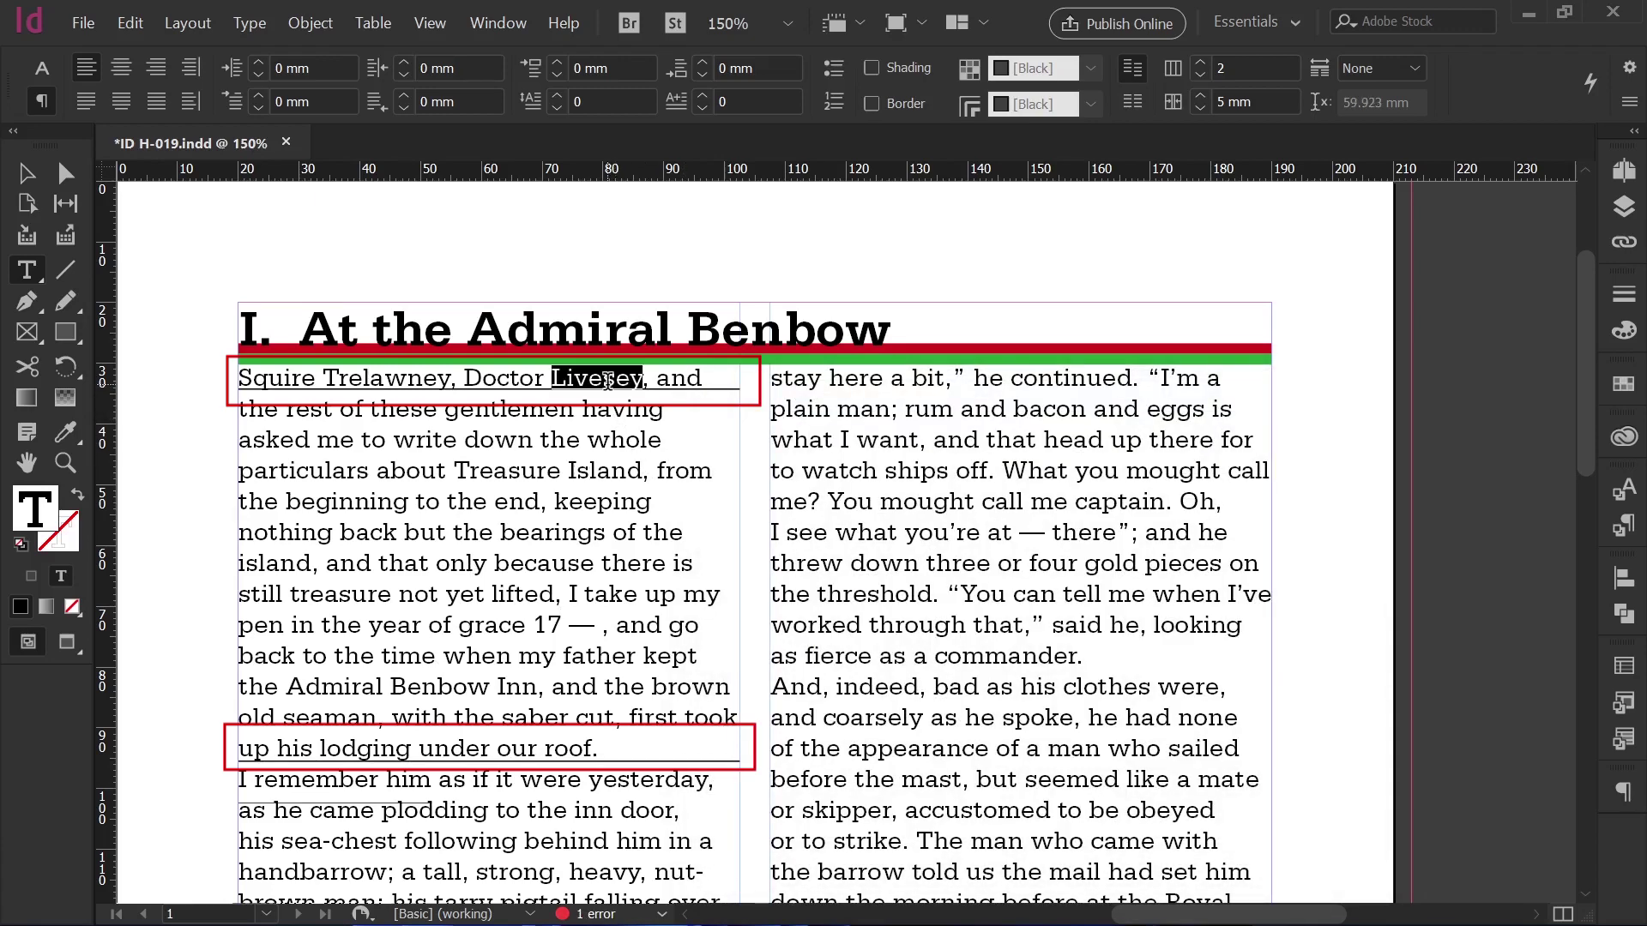
{"action": "double_click", "coordinate": [548, 740]}
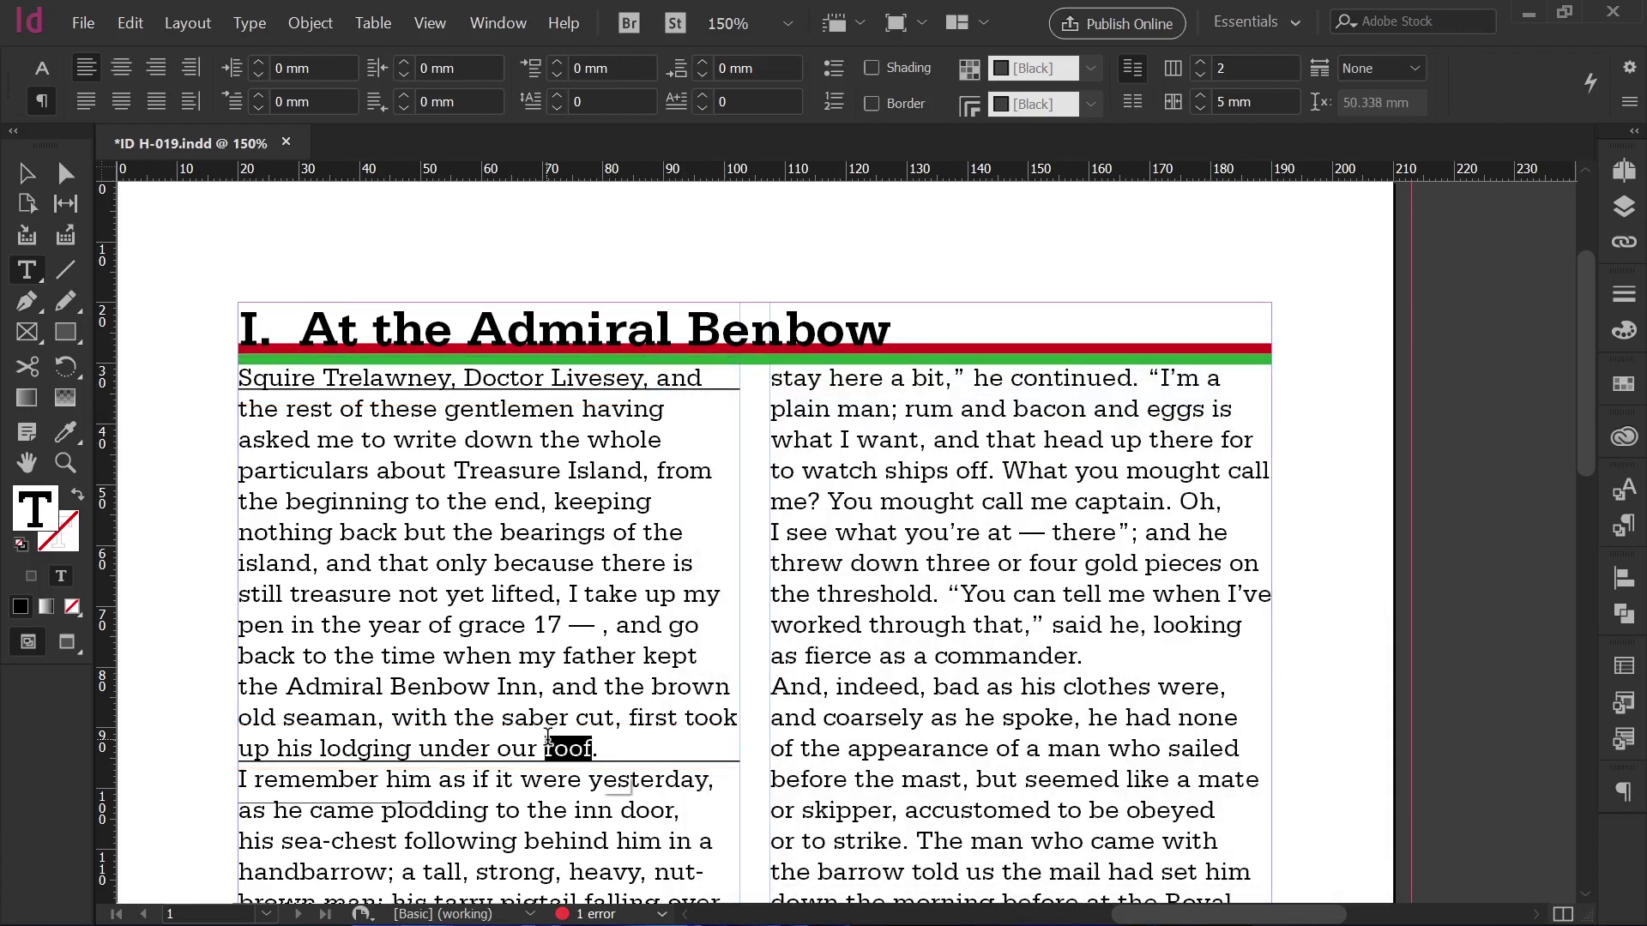
{"action": "triple_click", "coordinate": [548, 739]}
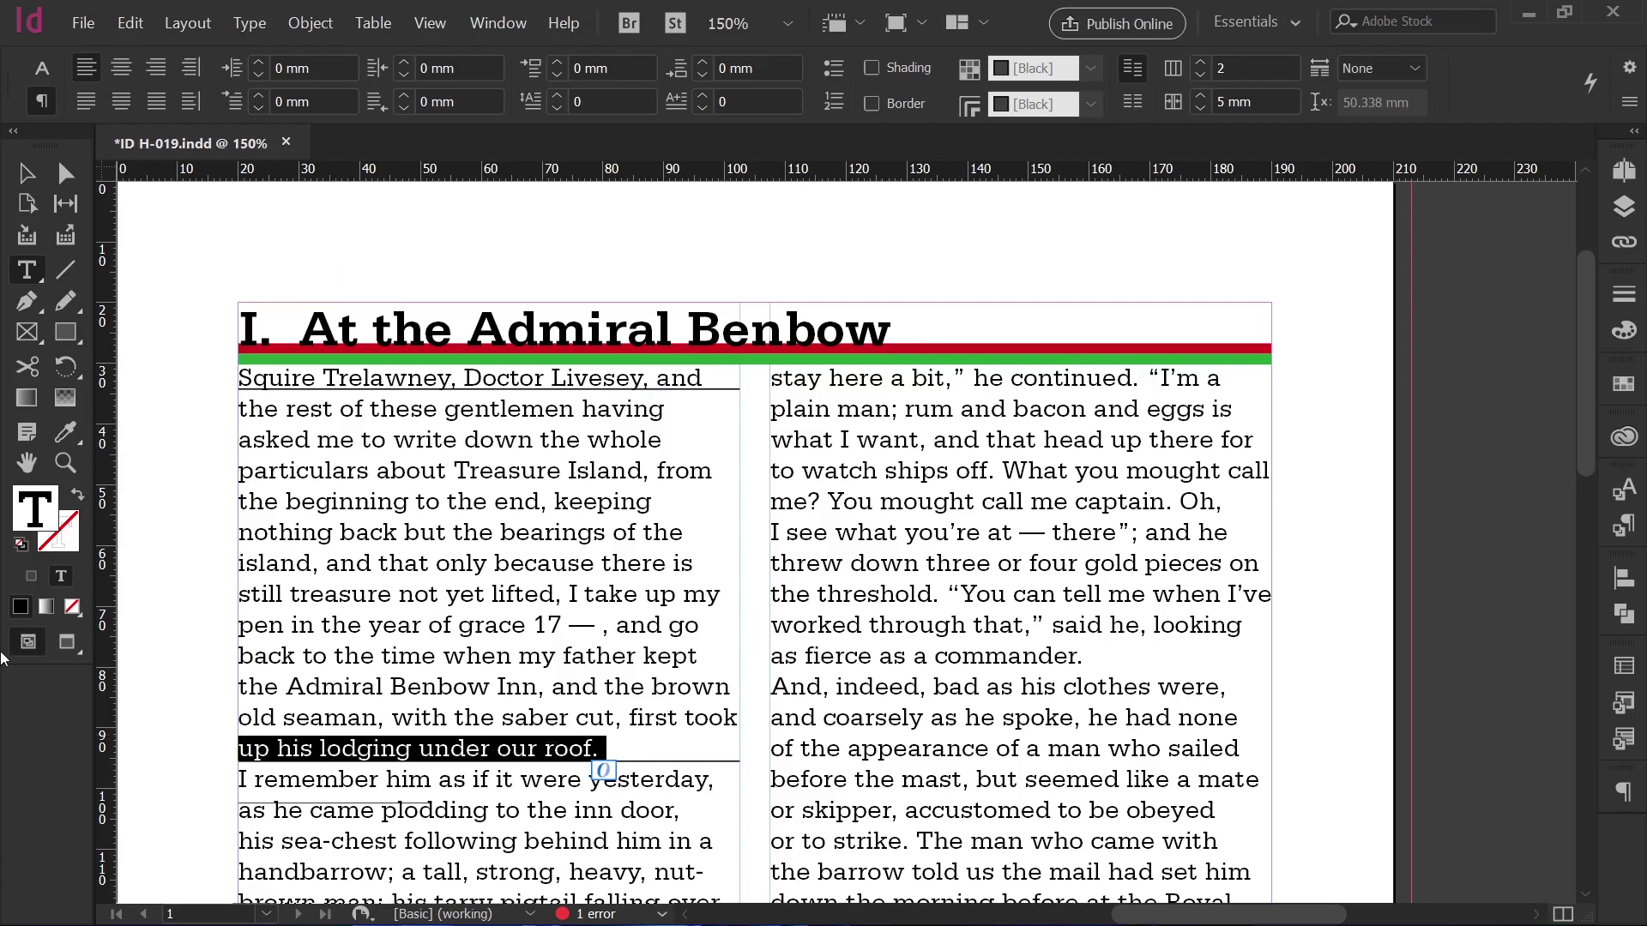
Give the heading's Rule Above the Thin - Thin type with the yellow gap colour C=0 M=0 Y=100 K=0.
{"action": "left_click", "coordinate": [992, 378]}
{"action": "key", "text": "ctrl+alt+j"}
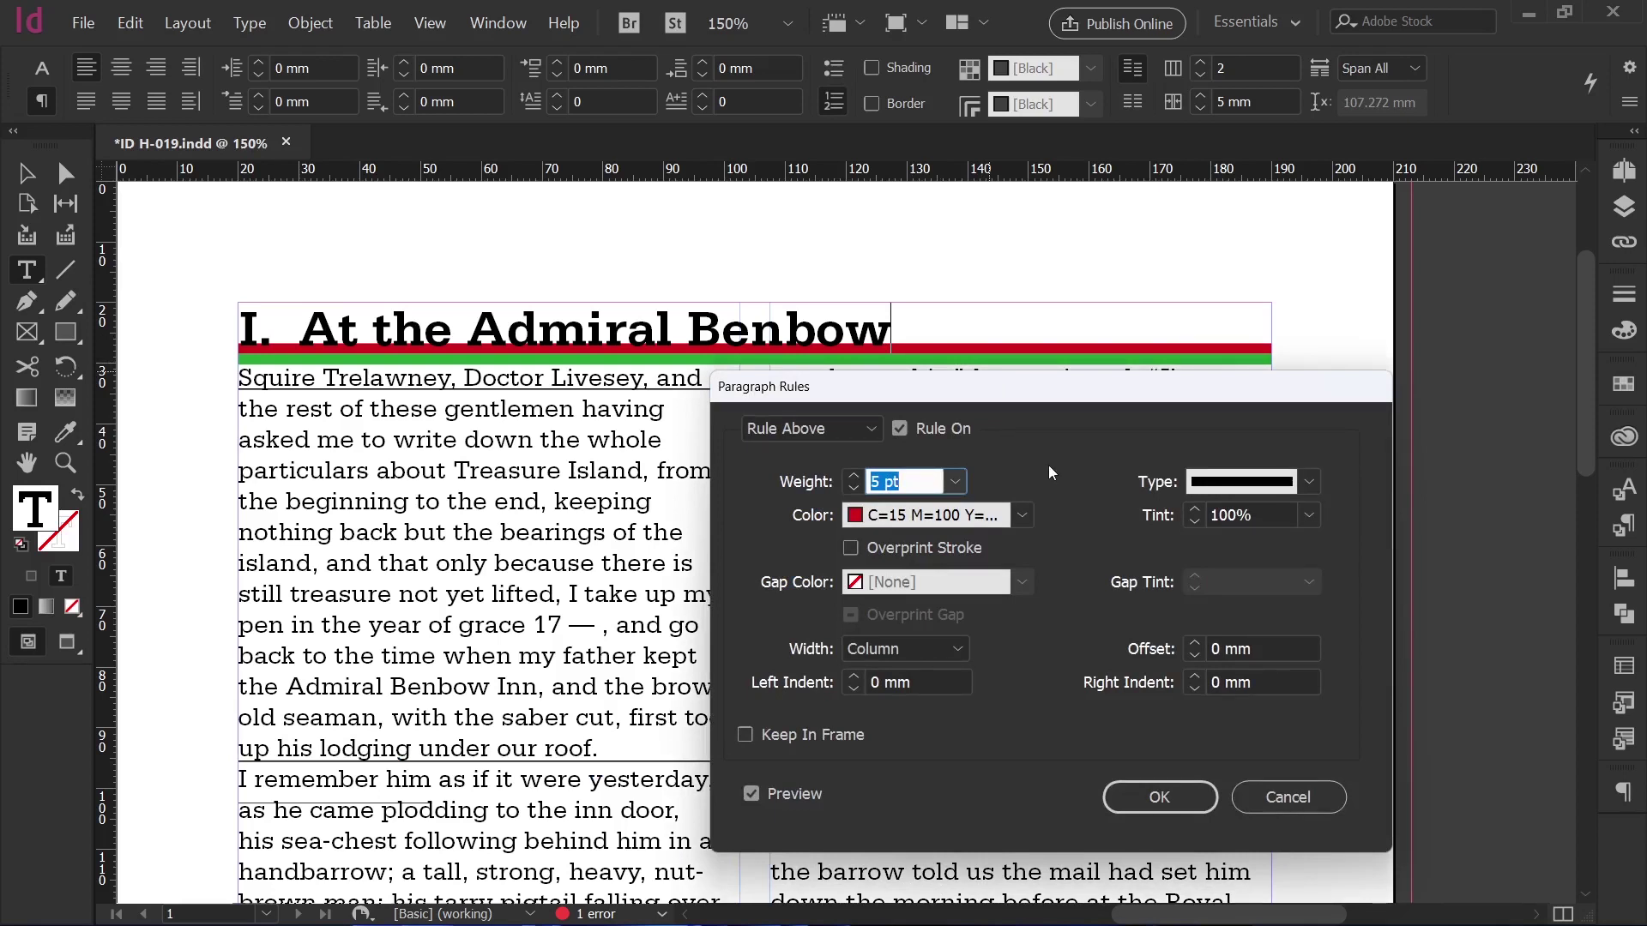
{"action": "left_click", "coordinate": [878, 522]}
{"action": "left_click", "coordinate": [878, 522]}
{"action": "left_click", "coordinate": [922, 477]}
{"action": "left_click", "coordinate": [954, 481]}
{"action": "left_click", "coordinate": [952, 480]}
{"action": "left_click", "coordinate": [1229, 484]}
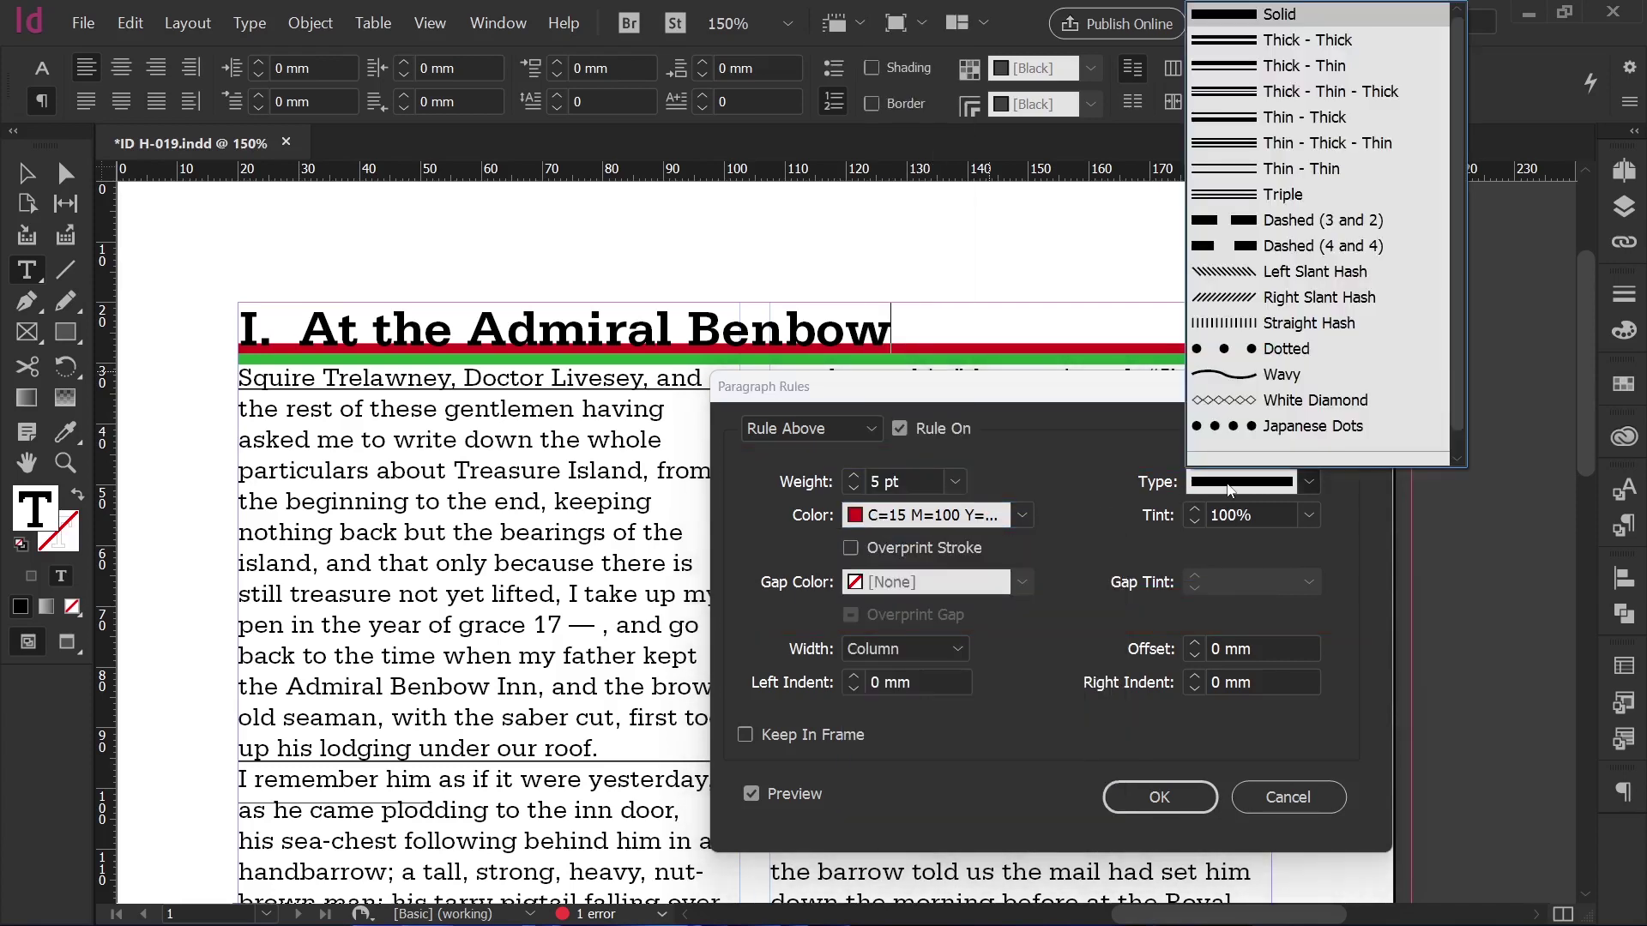
{"action": "scroll", "coordinate": [1235, 429], "scroll_direction": "down", "scroll_amount": 1}
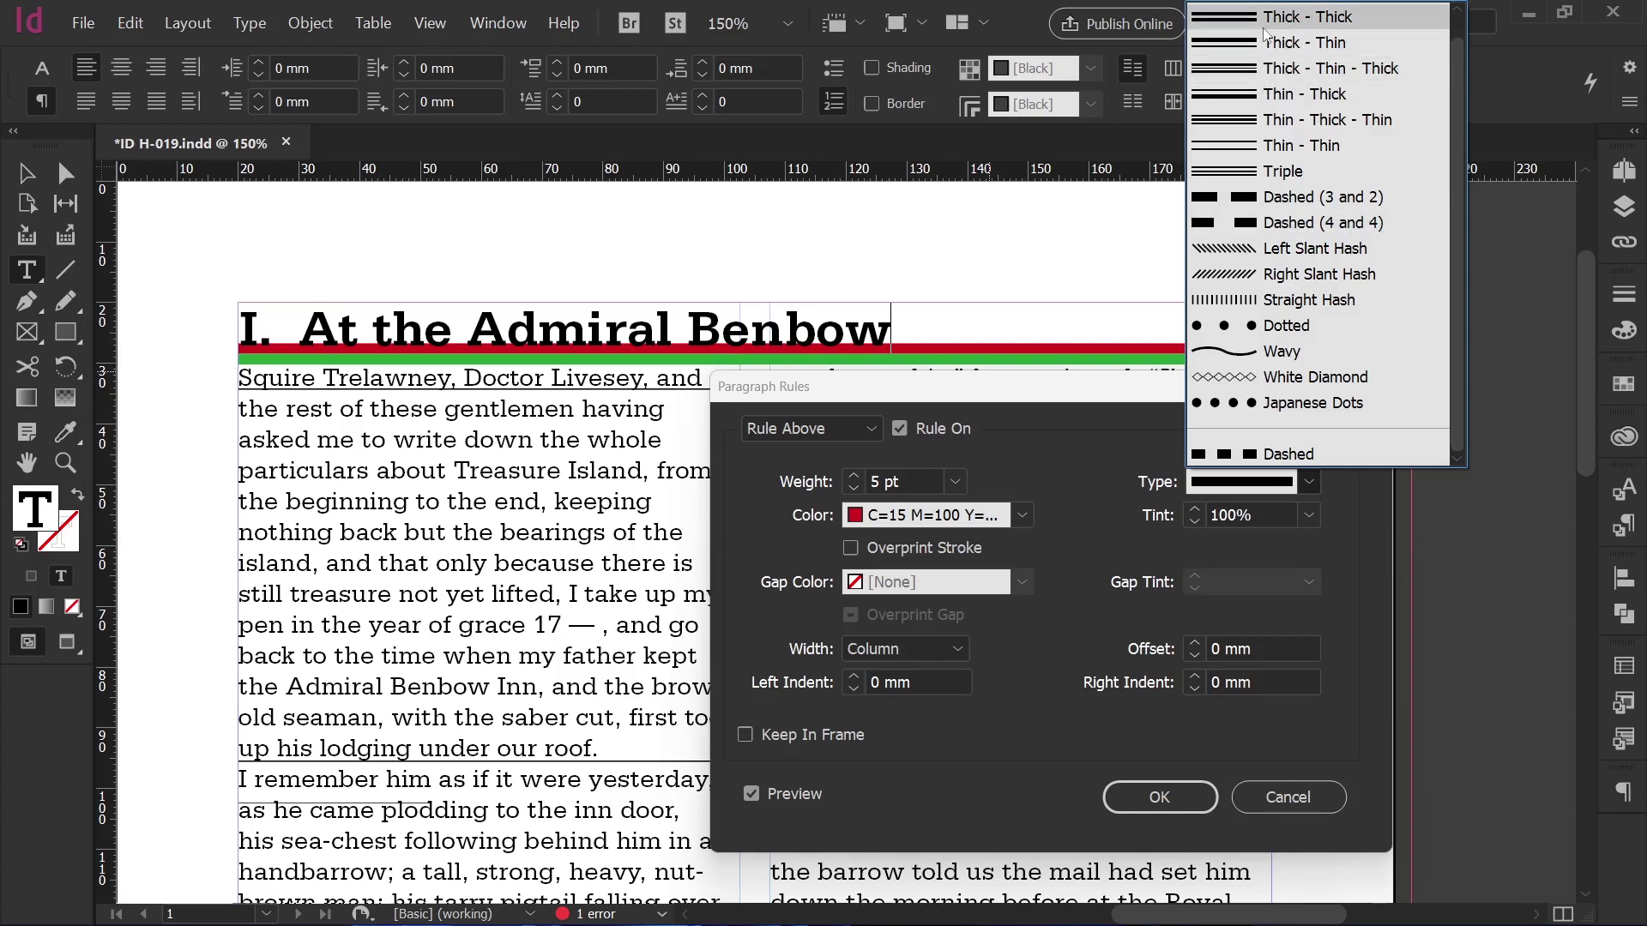
{"action": "left_click", "coordinate": [1259, 146]}
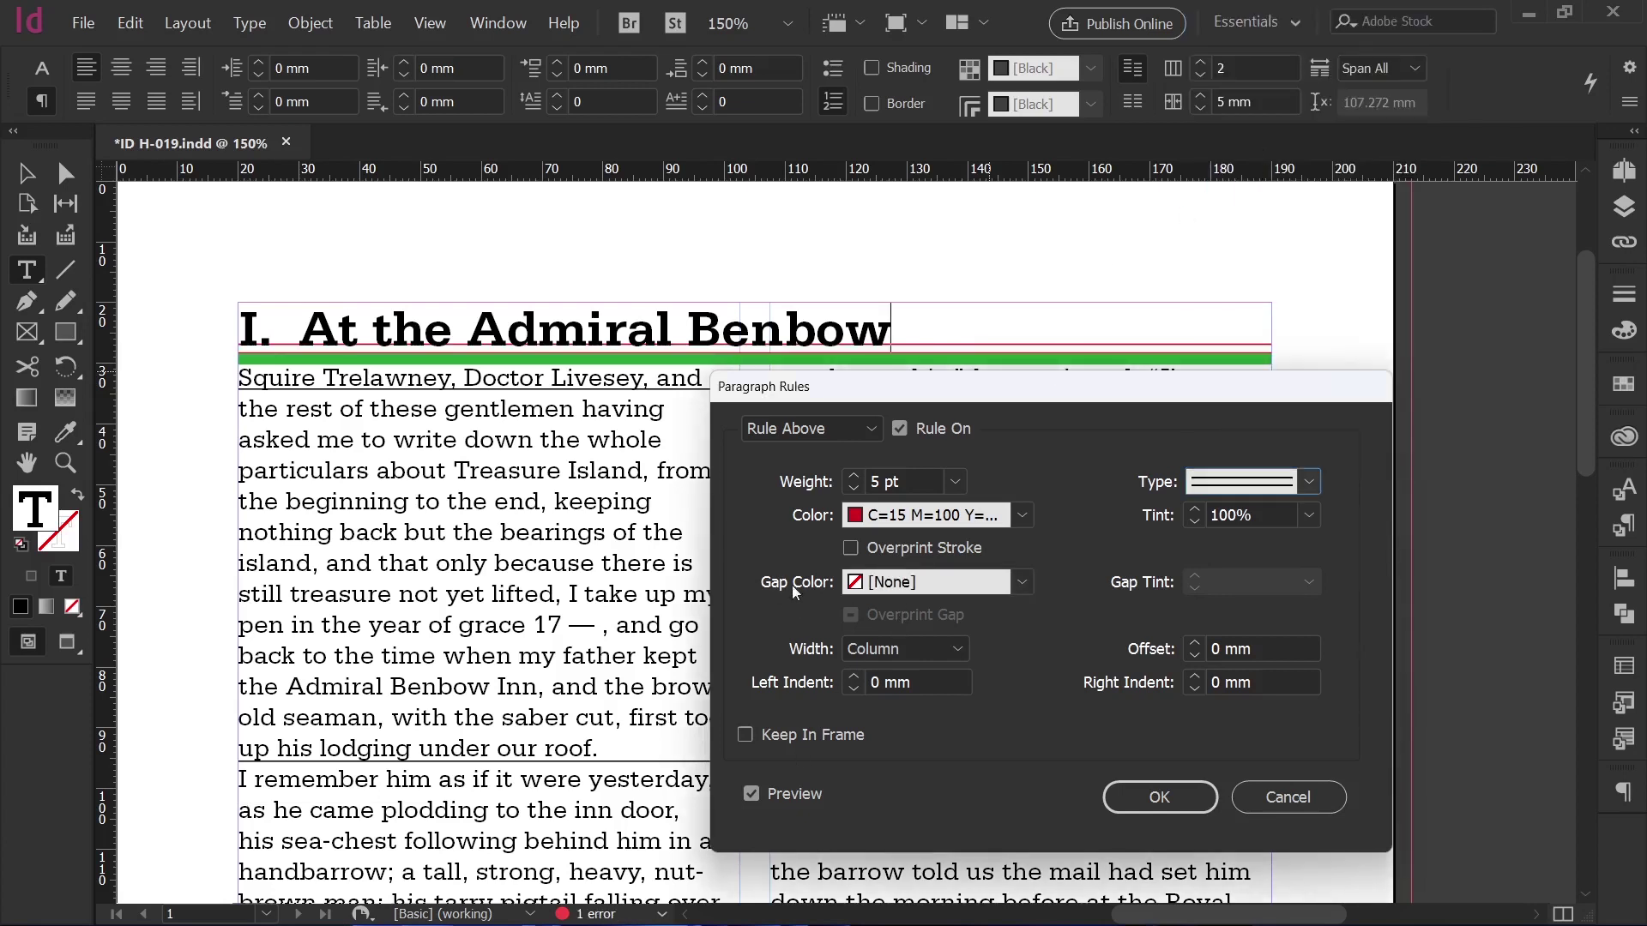
{"action": "left_click", "coordinate": [893, 589]}
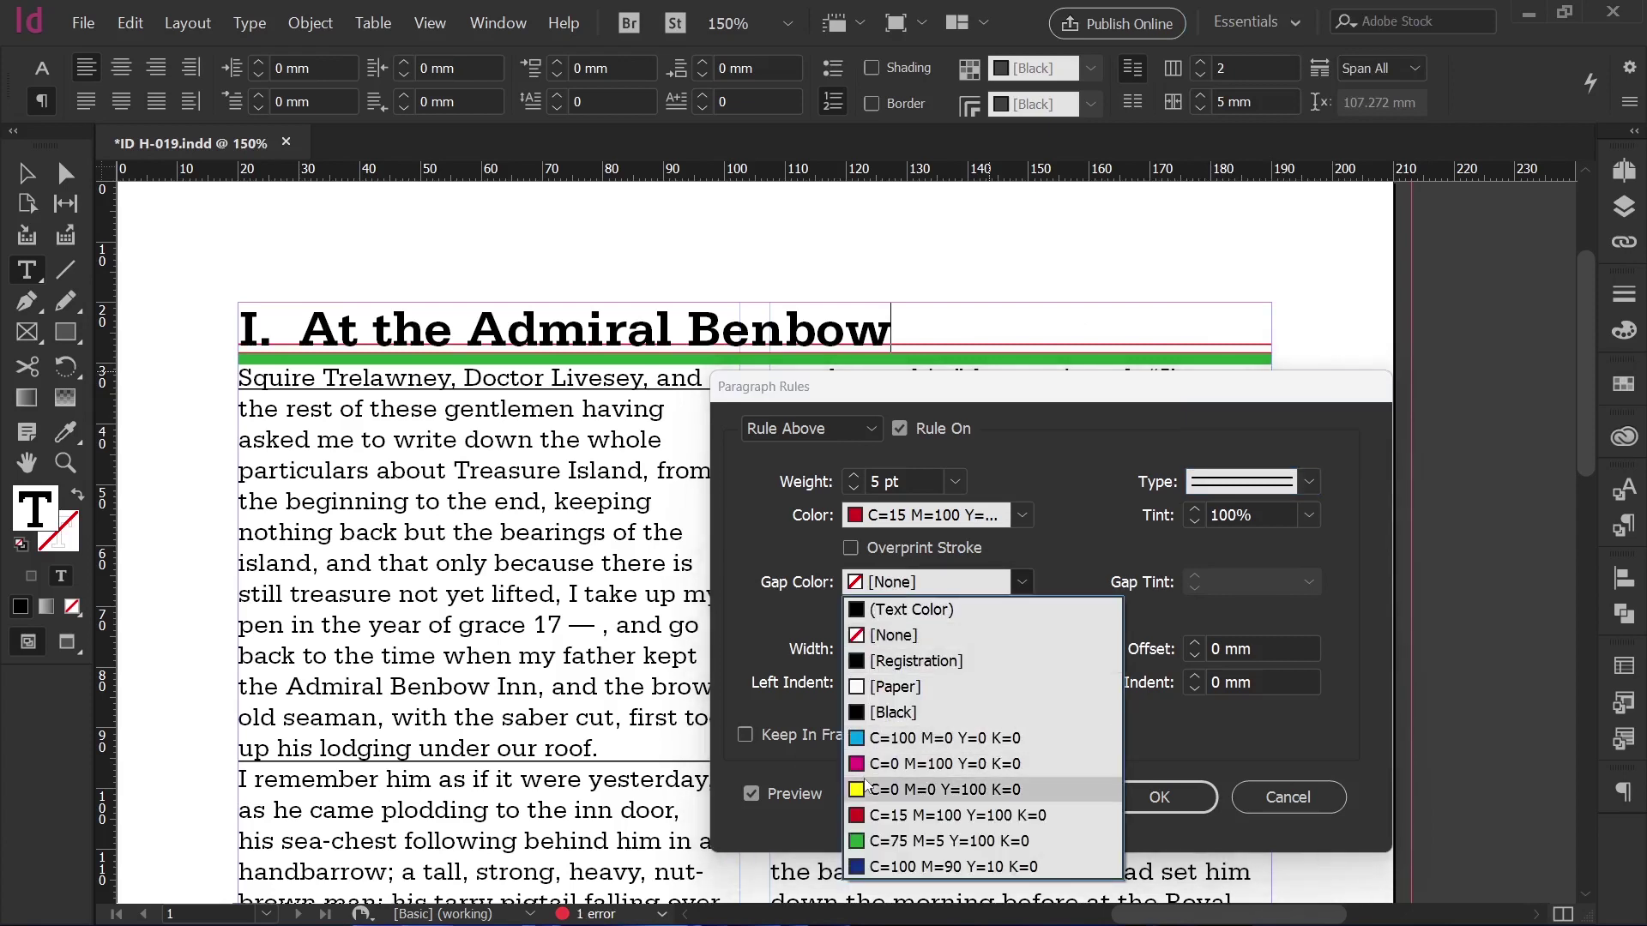
{"action": "left_click", "coordinate": [863, 782]}
Try the Dashed (3 and 2) and Dashed (4 and 4) types on the heading's Rule Above and return it to Solid.
{"action": "left_click", "coordinate": [1260, 482]}
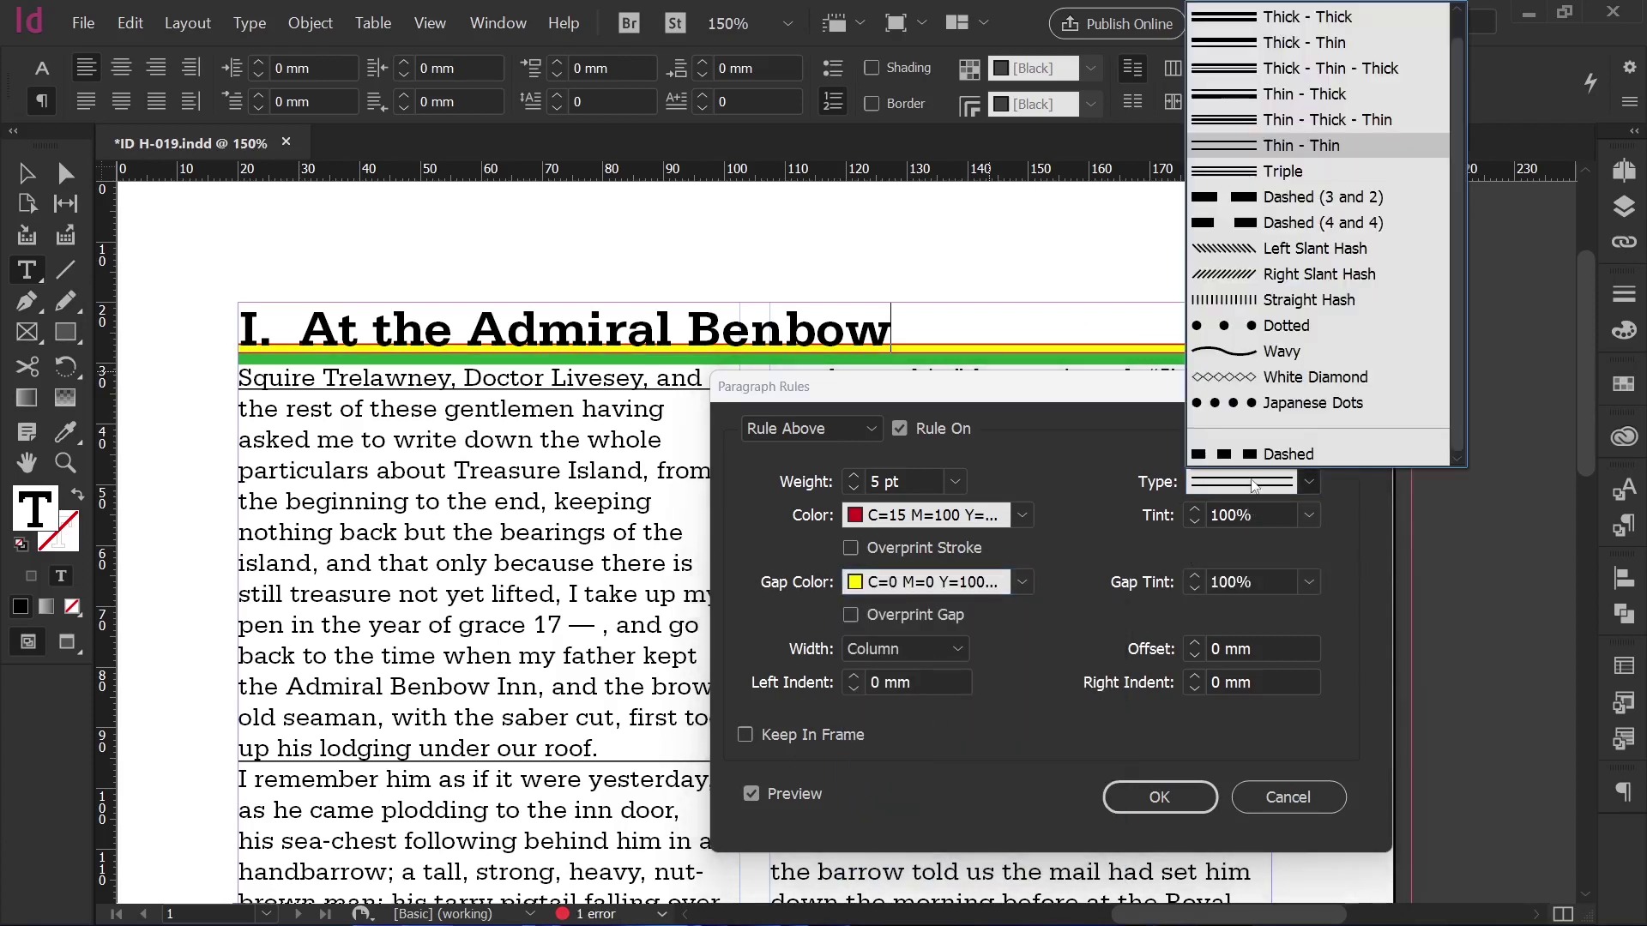
{"action": "scroll", "coordinate": [1346, 274], "scroll_direction": "up", "scroll_amount": 1}
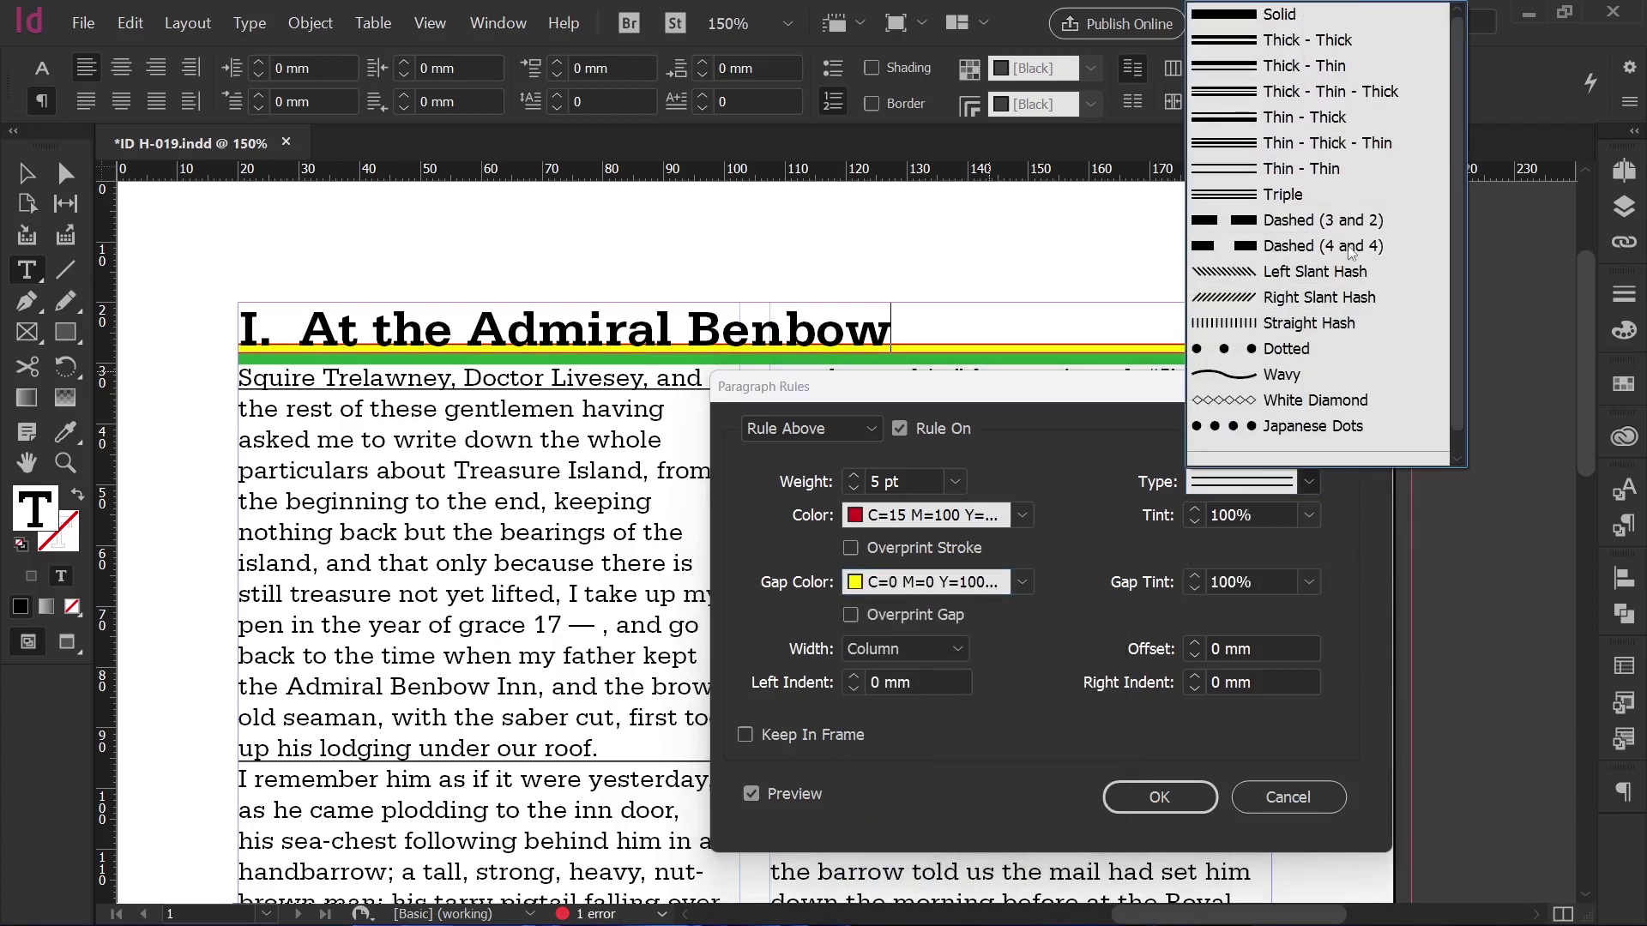
{"action": "left_click", "coordinate": [1309, 224]}
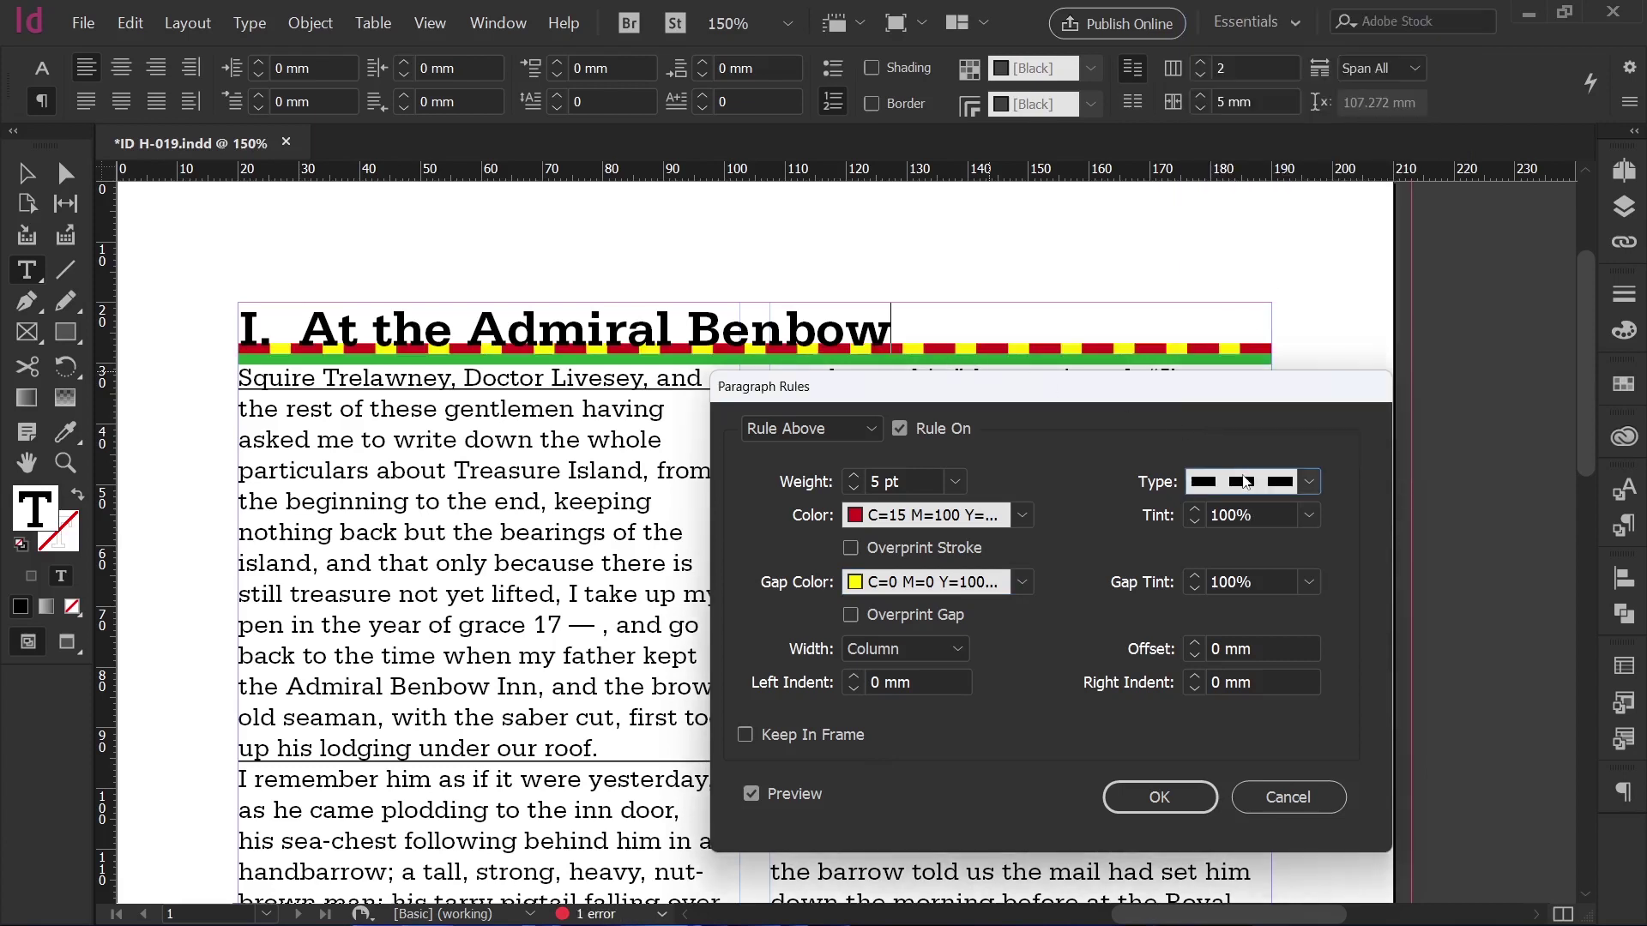
{"action": "left_click", "coordinate": [1244, 482]}
{"action": "left_click", "coordinate": [1312, 246]}
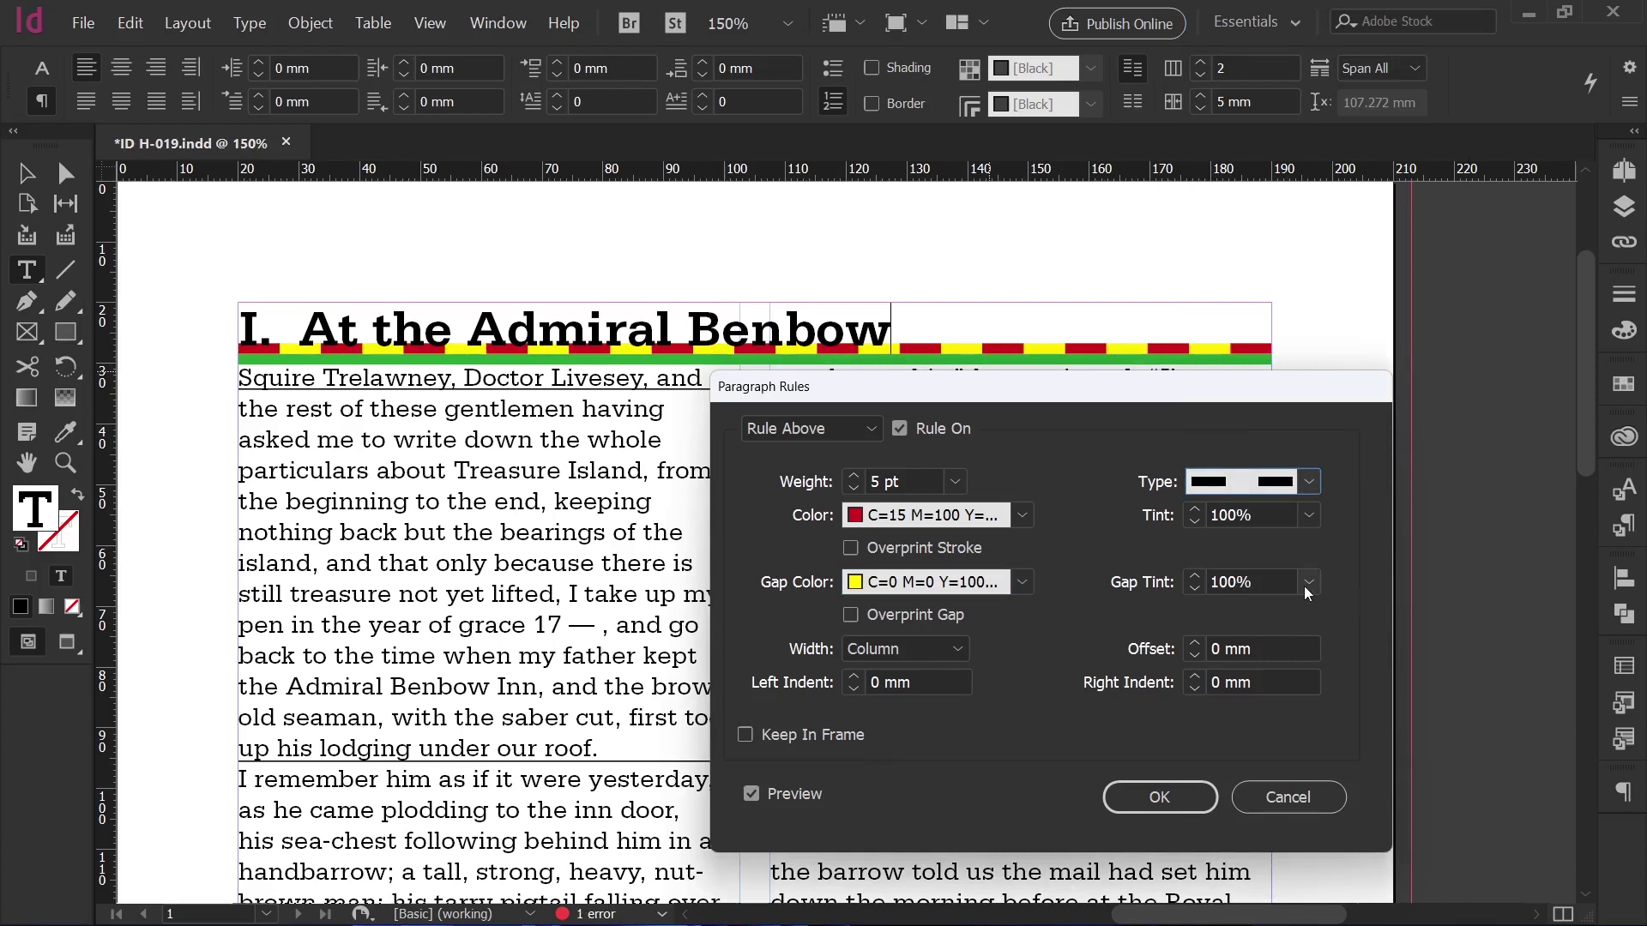
{"action": "key", "text": "Home"}
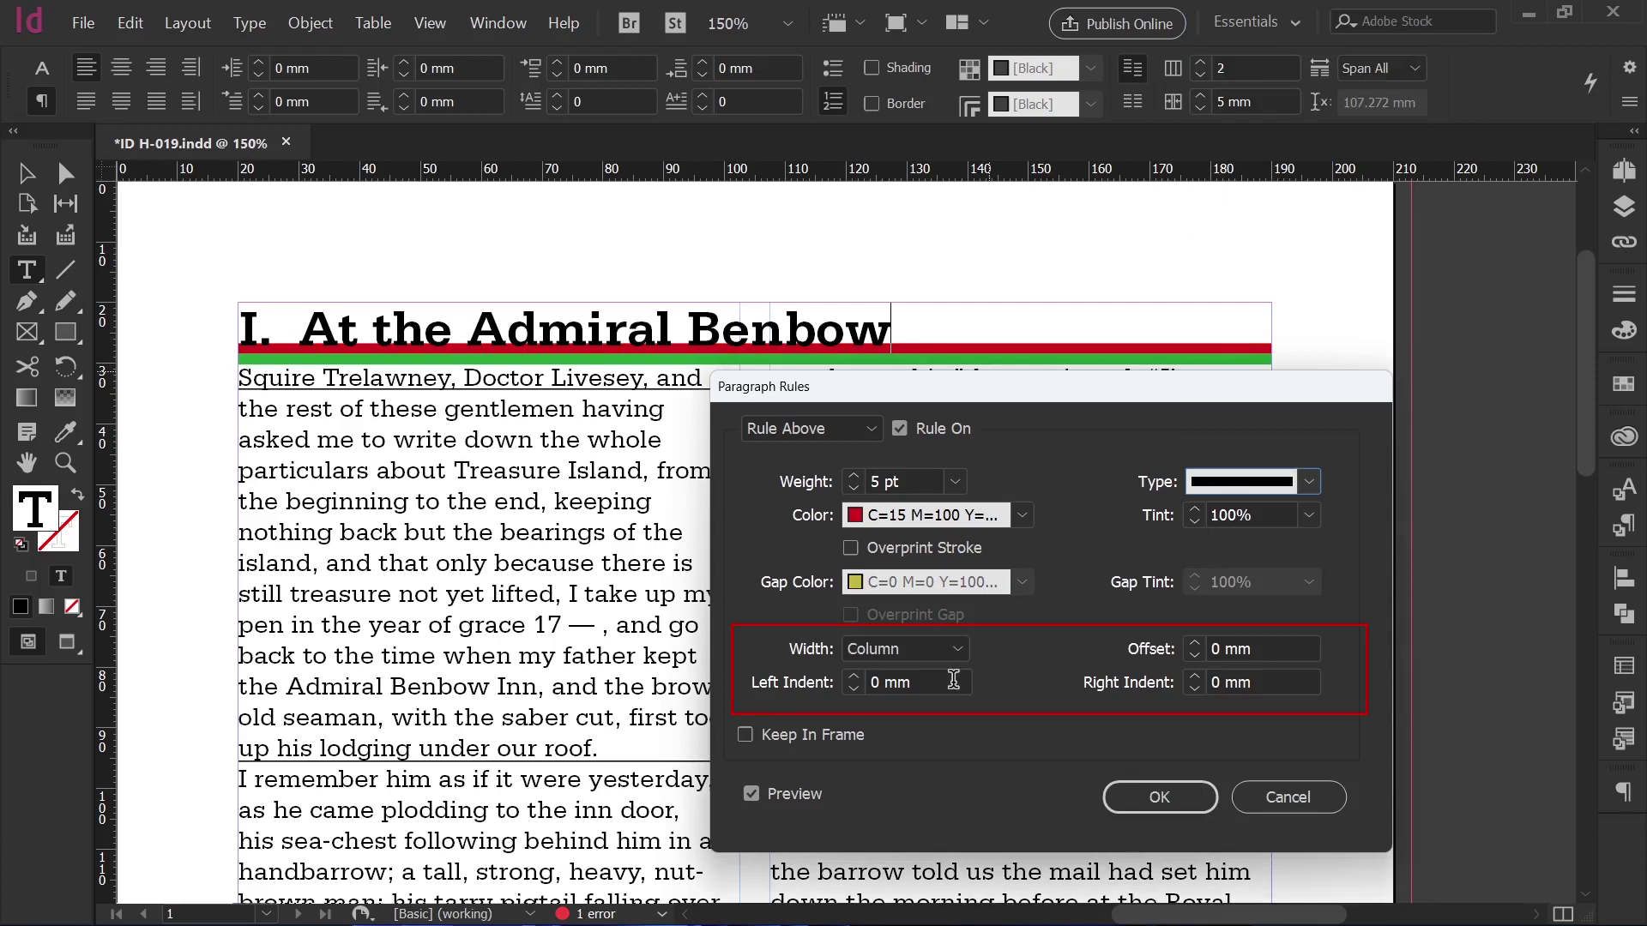
Set the heading's Rule Above width to Text and insert the word "and" before "Benbow" in the heading.
{"action": "left_click", "coordinate": [921, 655]}
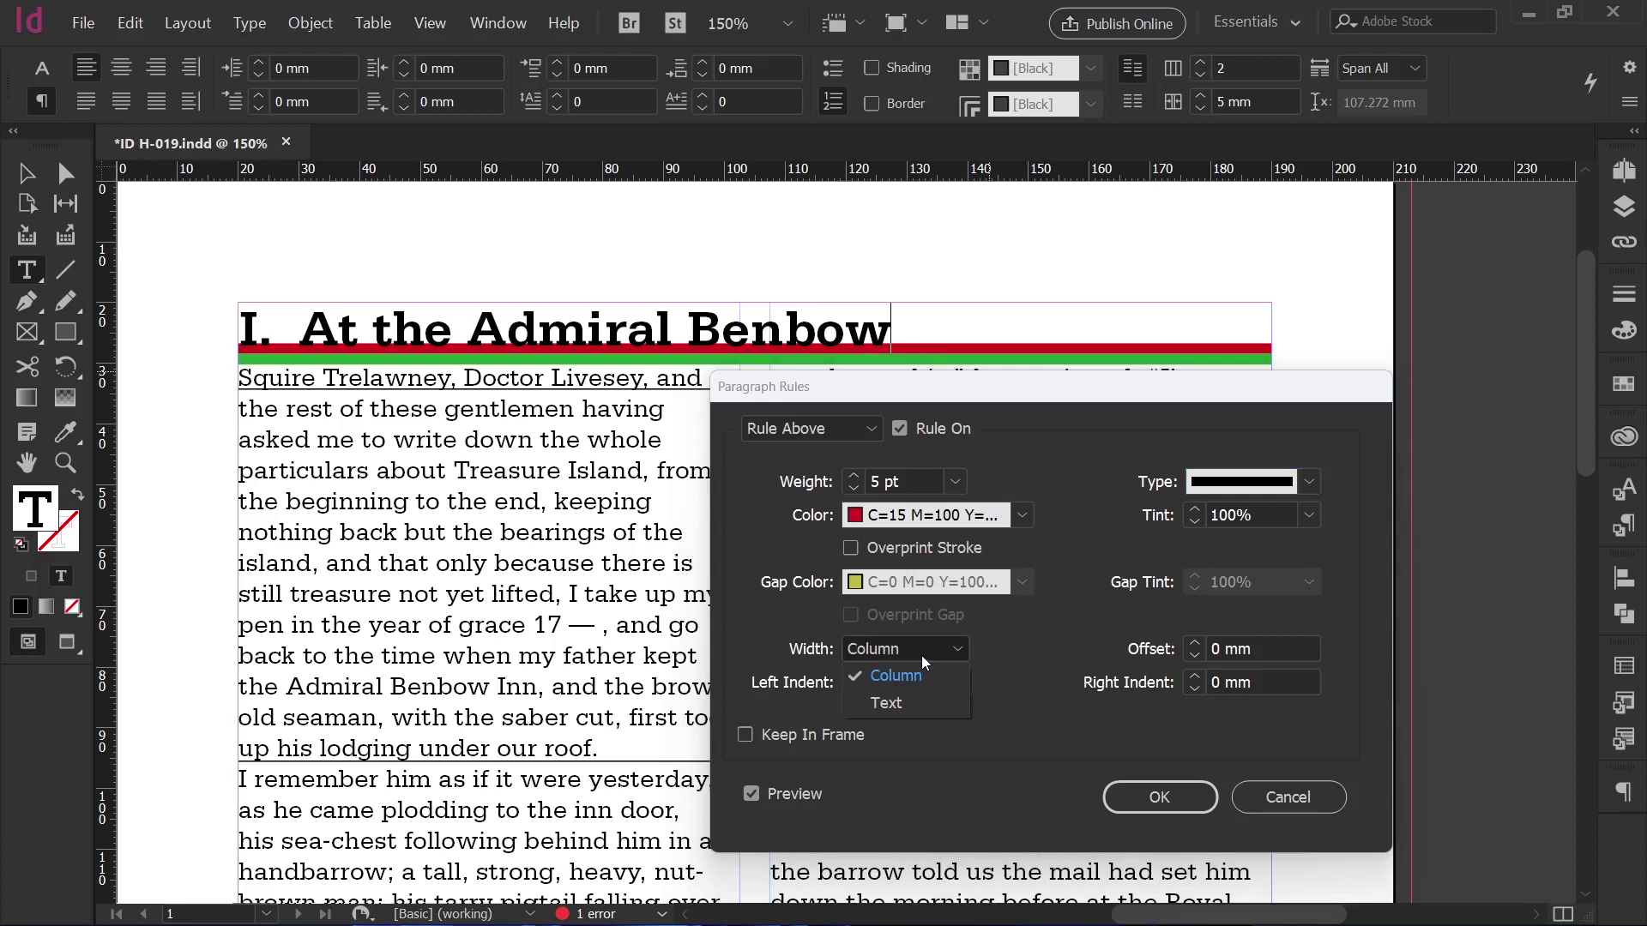
{"action": "left_click", "coordinate": [899, 710]}
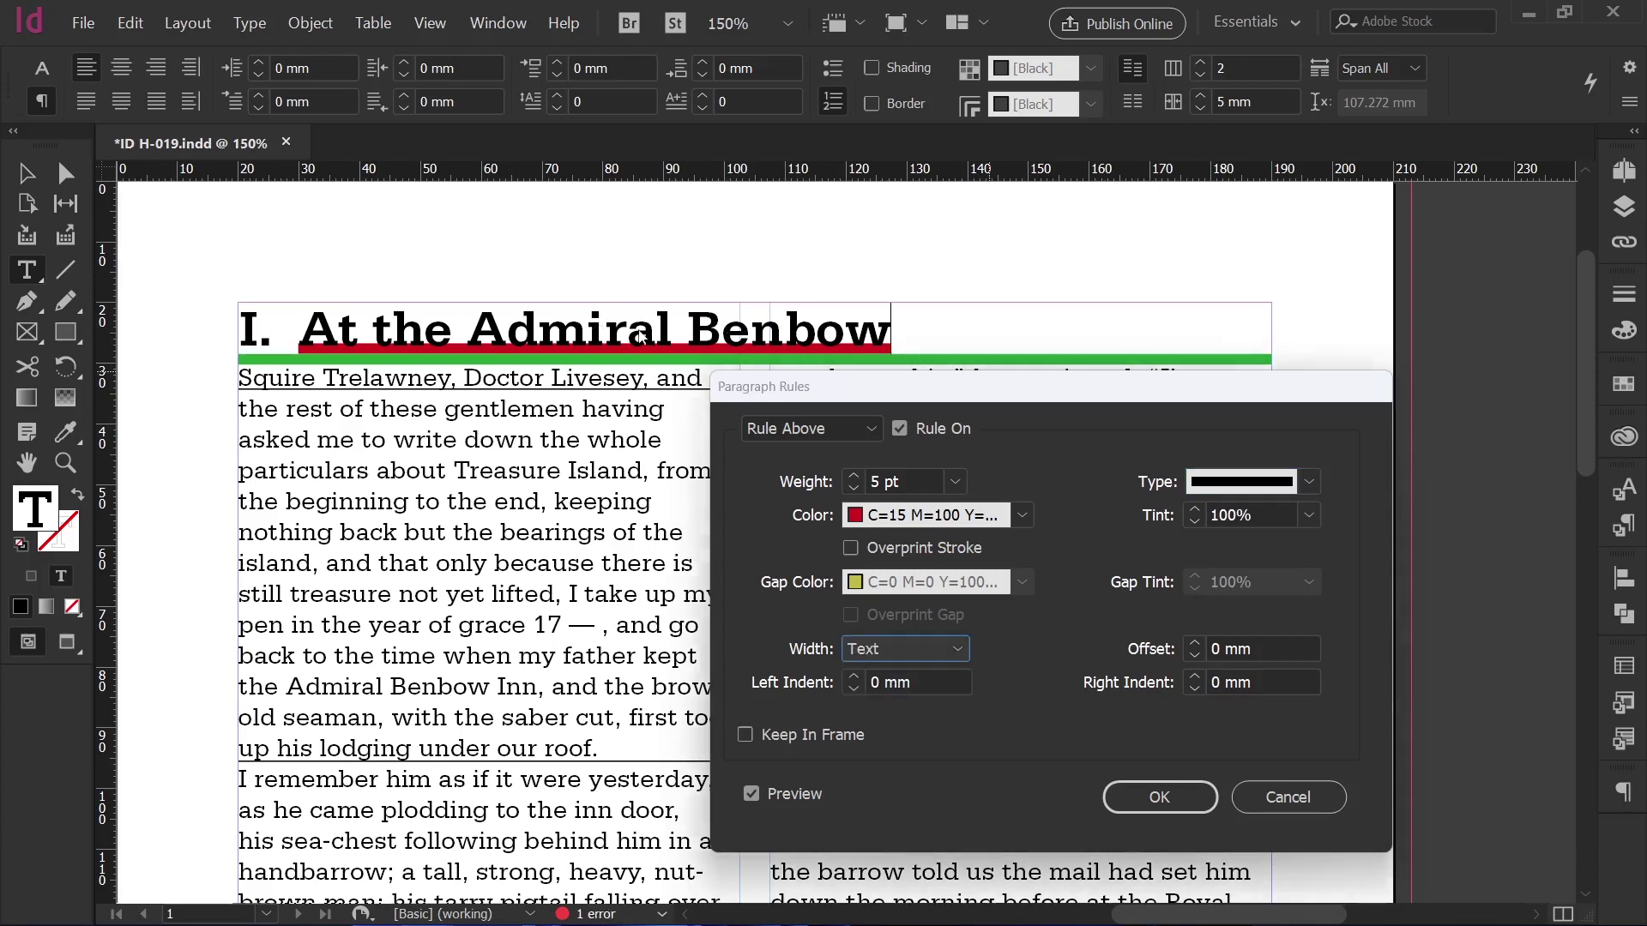
{"action": "left_click", "coordinate": [1137, 796]}
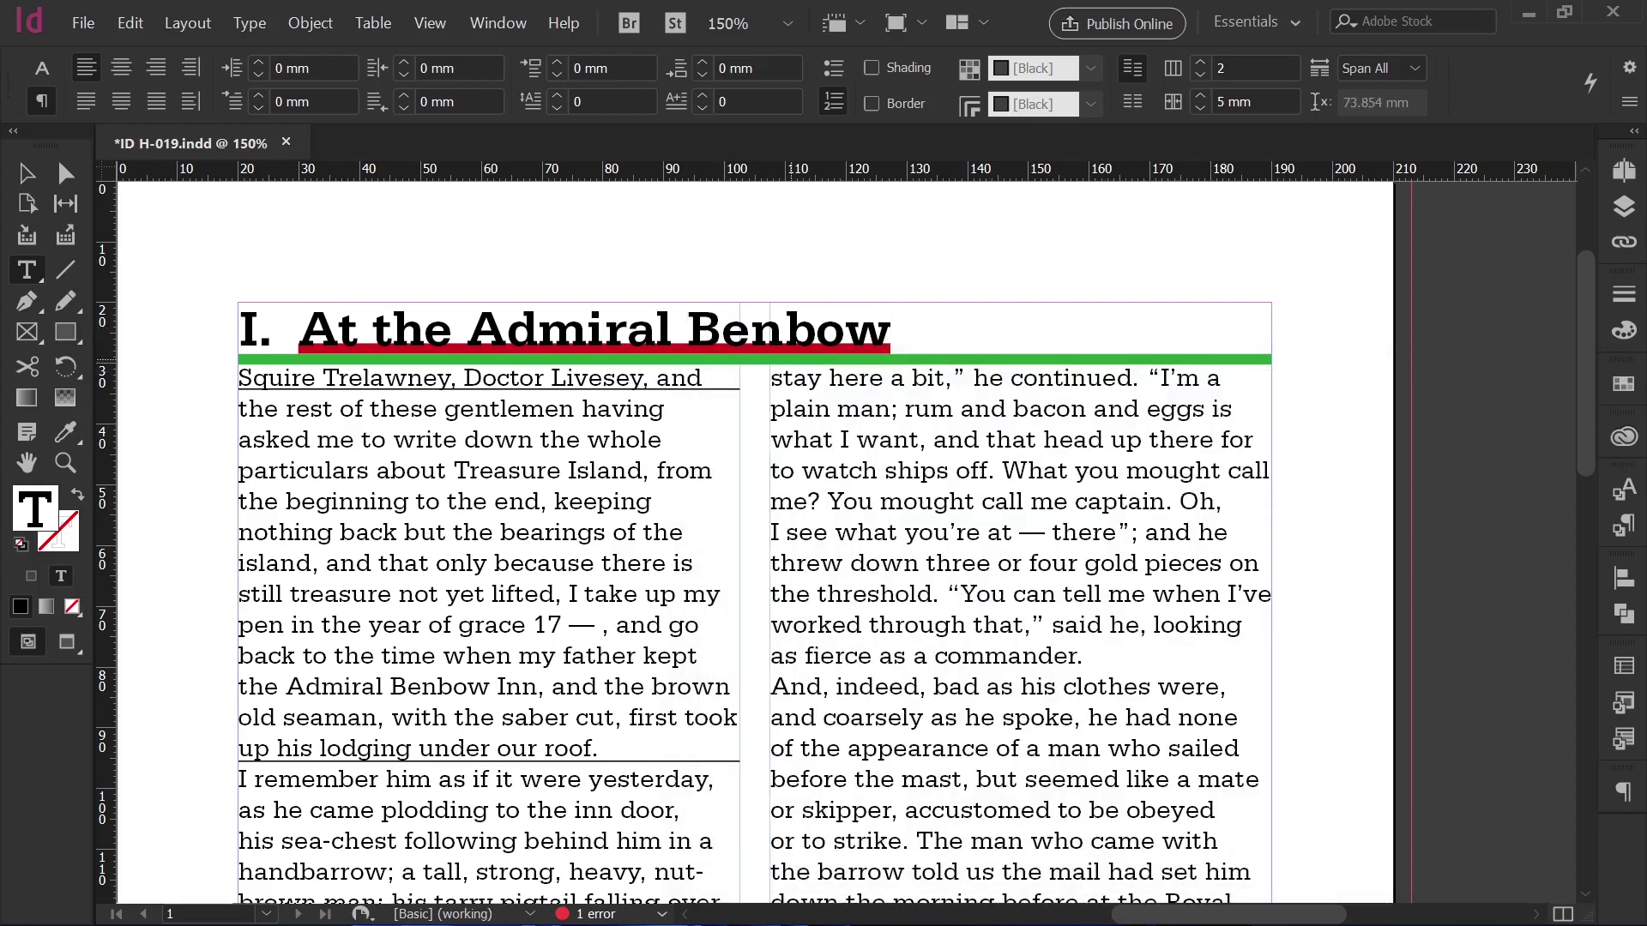
{"action": "type", "text": "and"}
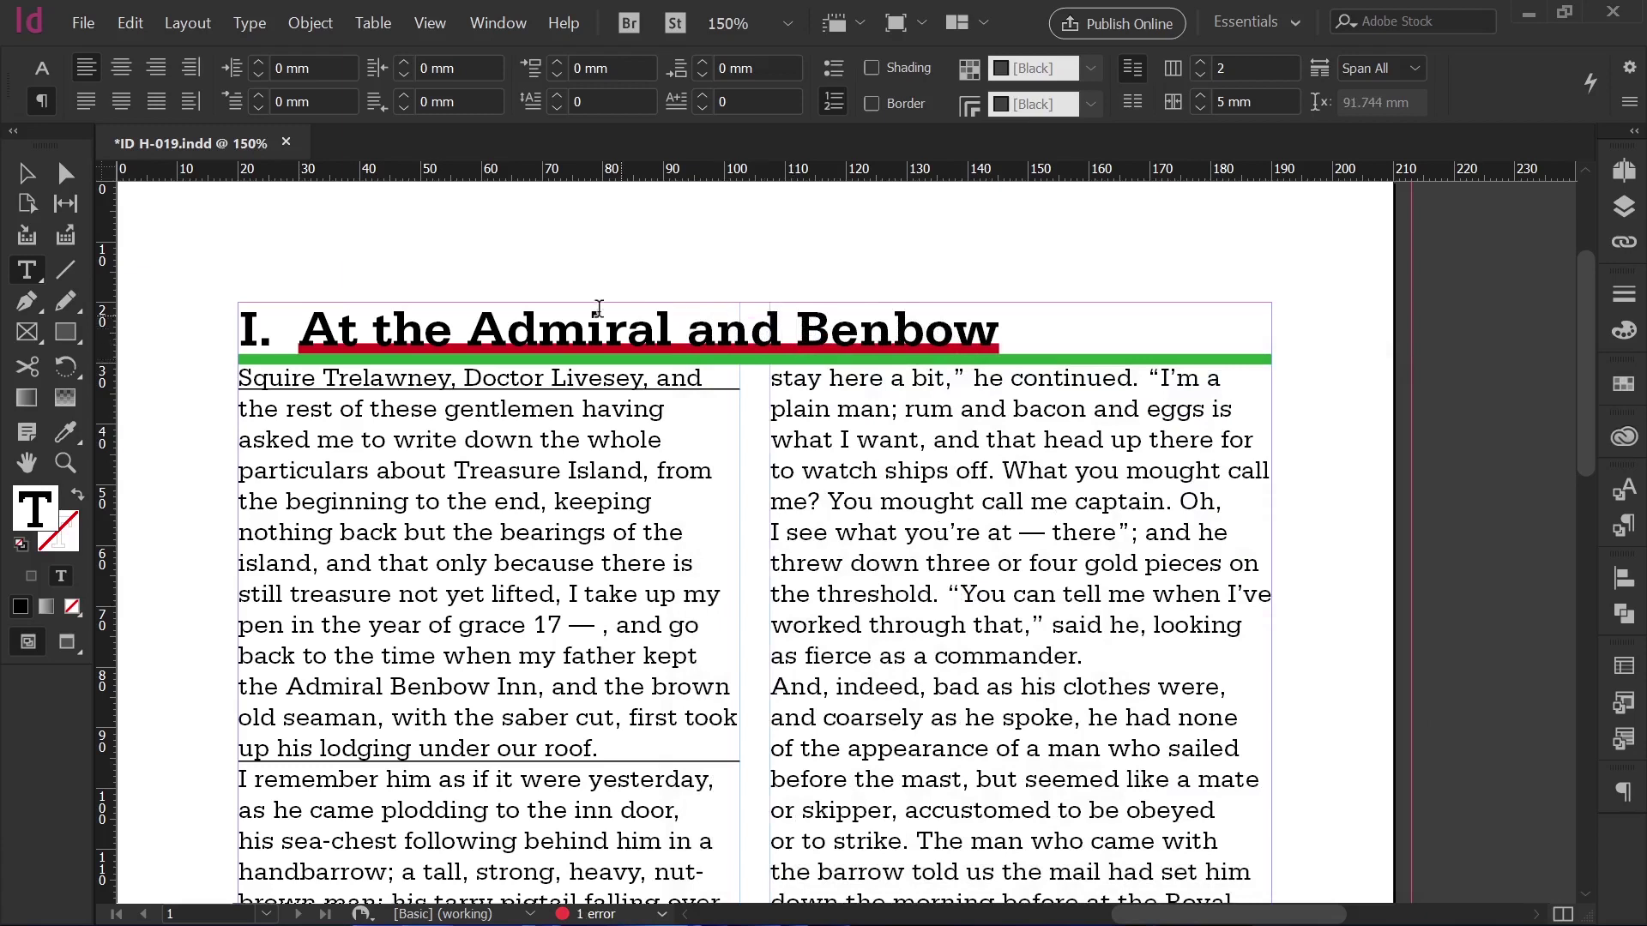
{"action": "double_click", "coordinate": [711, 337]}
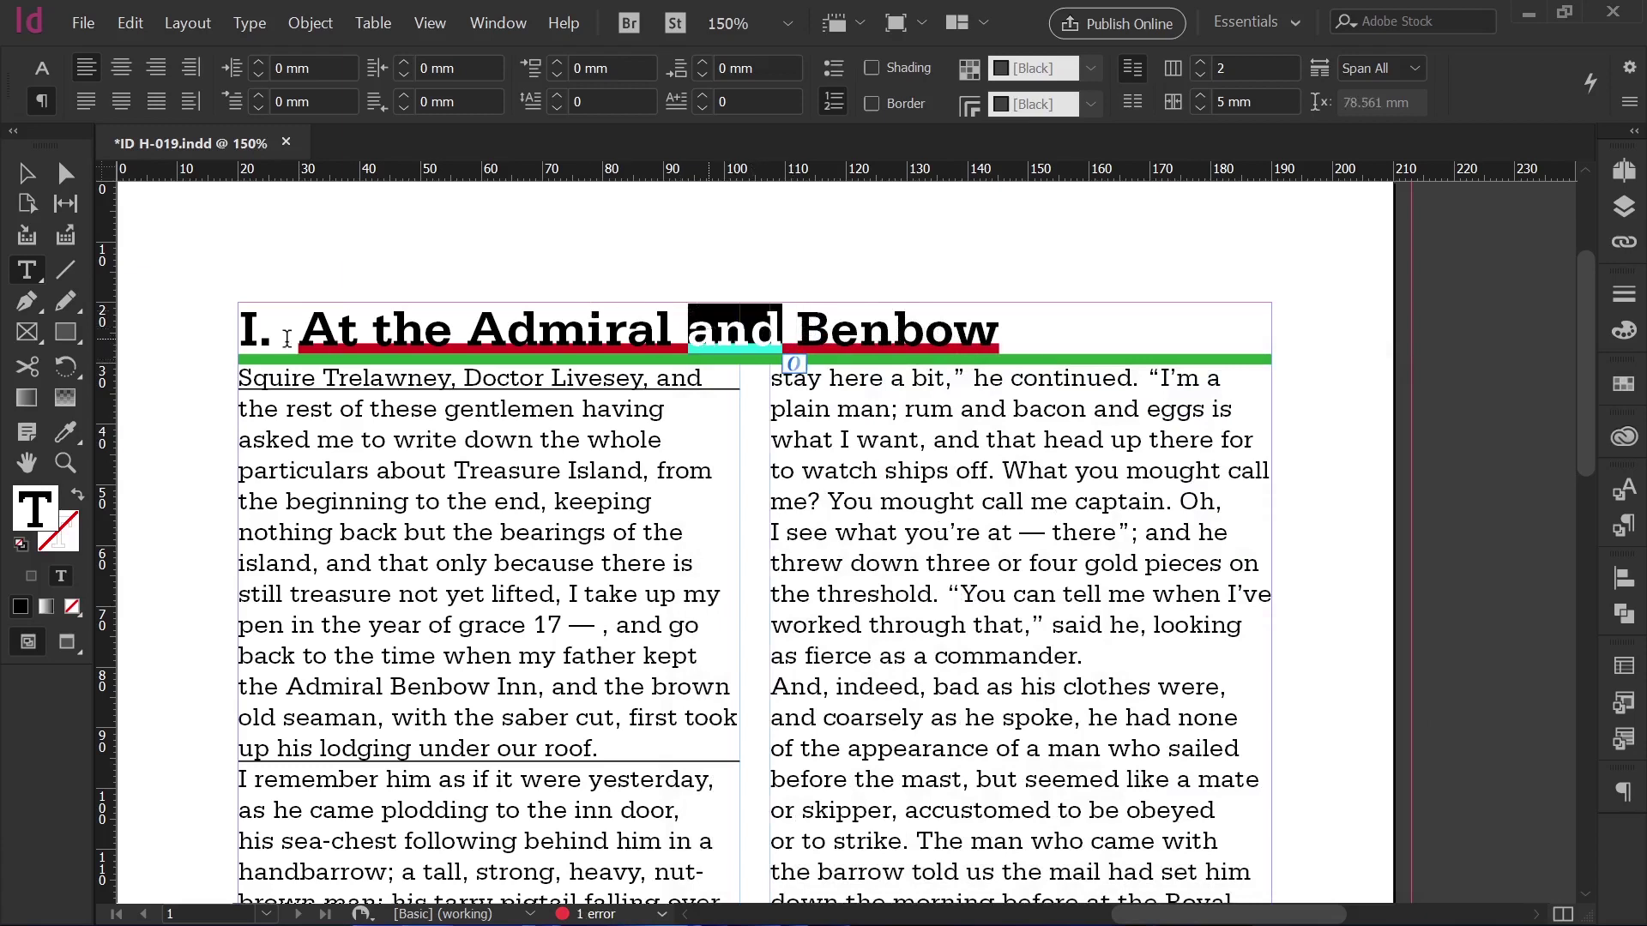
Open the Paragraph Rules for the first body paragraph and set its Rule Above width to Text.
{"action": "left_click", "coordinate": [555, 500]}
{"action": "key", "text": "ctrl+alt+j"}
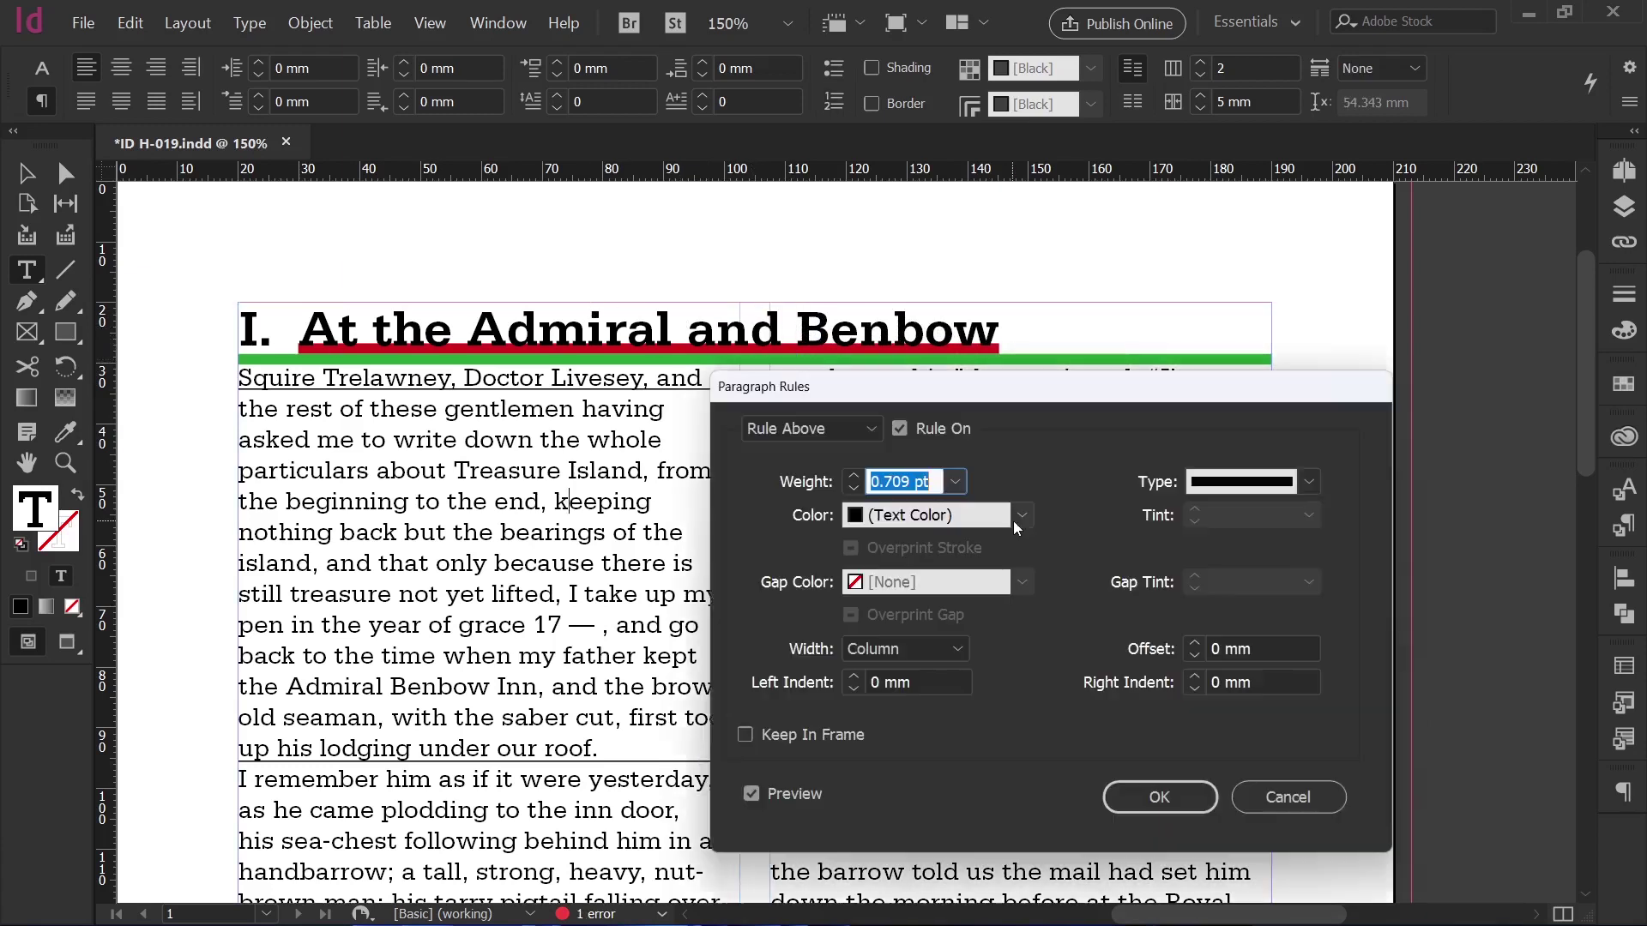
{"action": "left_click", "coordinate": [869, 431]}
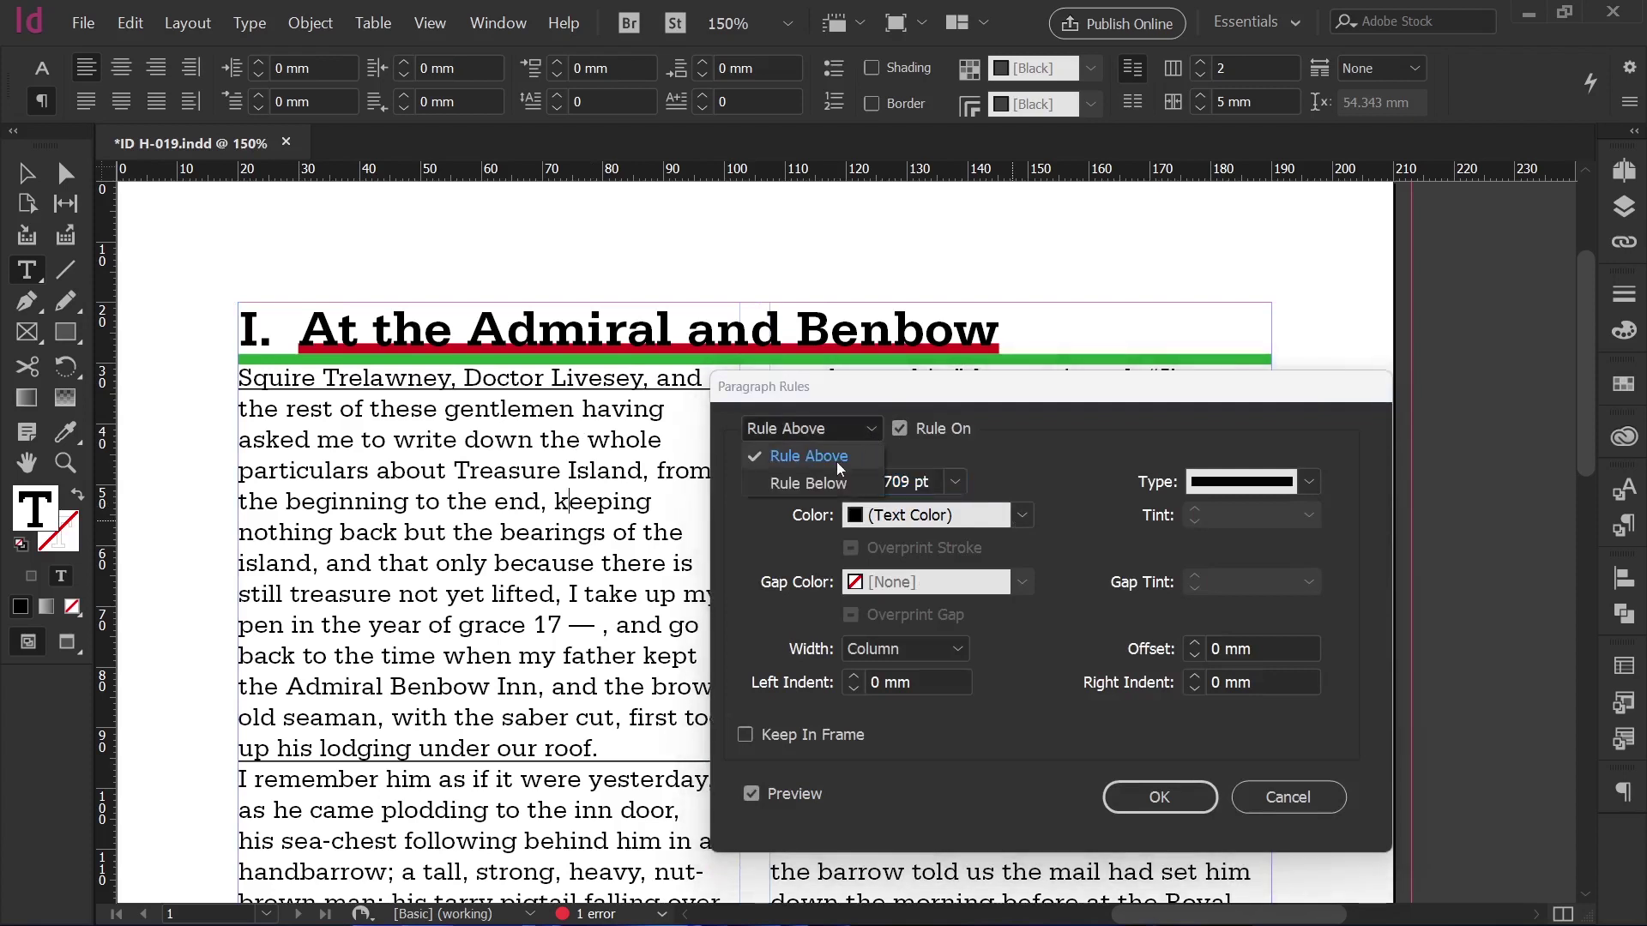
{"action": "left_click", "coordinate": [809, 456]}
{"action": "left_click", "coordinate": [904, 650]}
{"action": "left_click", "coordinate": [888, 703]}
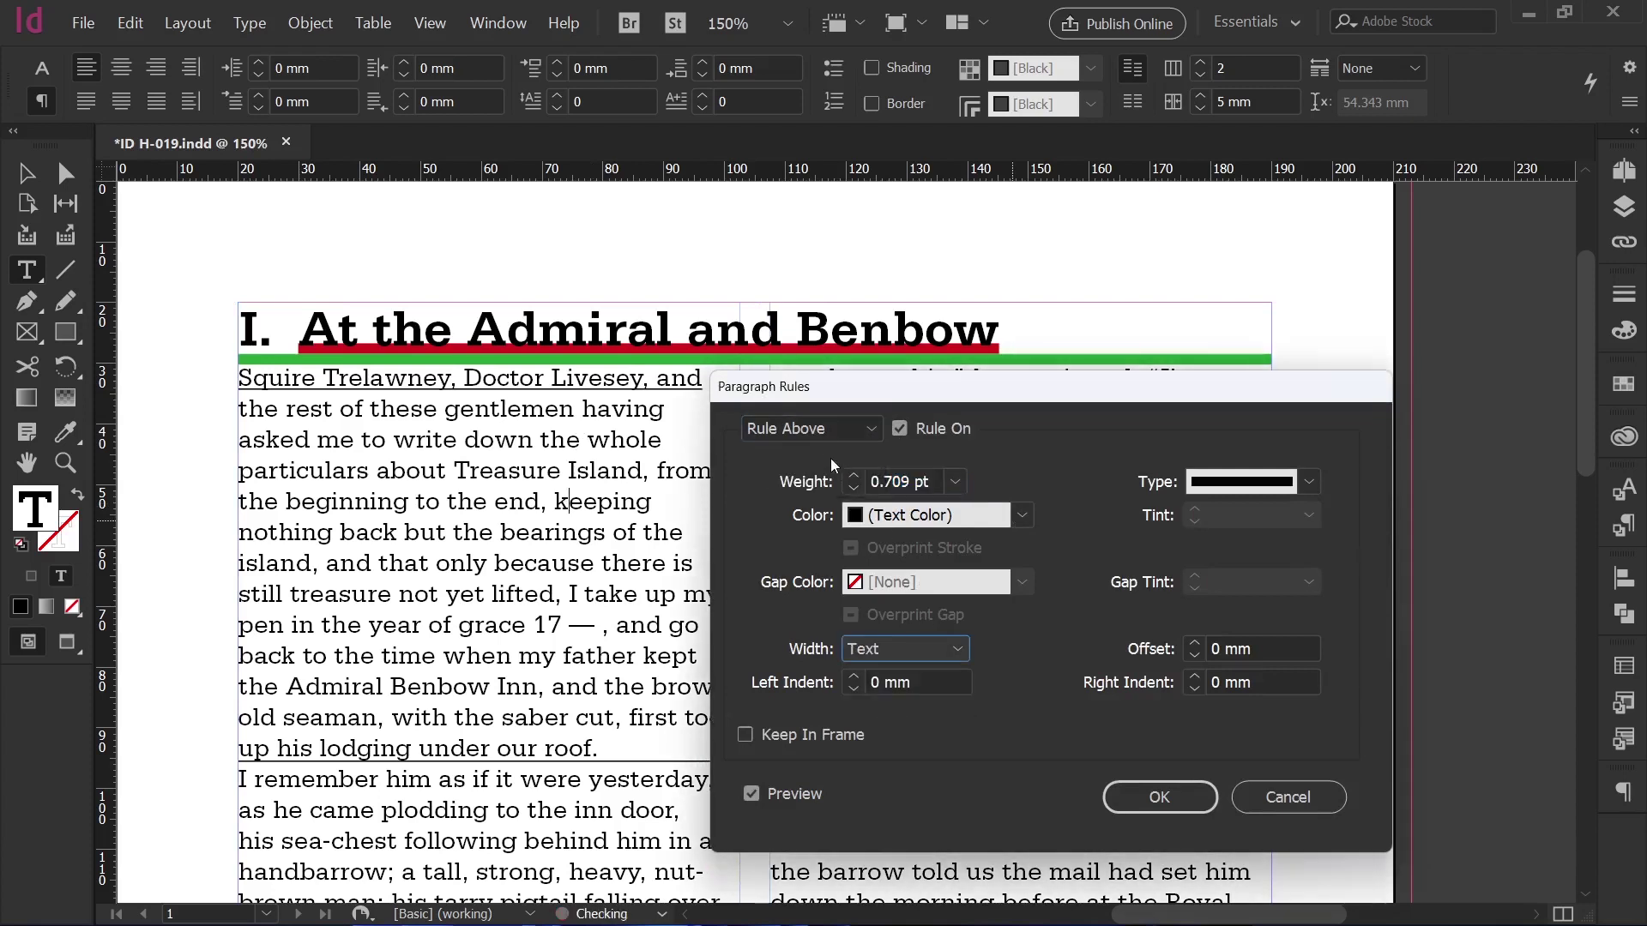
Set the first body paragraph's Rule Below width to Text as well and apply its rules.
{"action": "left_click", "coordinate": [815, 429]}
{"action": "left_click", "coordinate": [805, 485]}
{"action": "left_click", "coordinate": [910, 652]}
{"action": "left_click", "coordinate": [888, 703]}
{"action": "left_click", "coordinate": [1159, 796]}
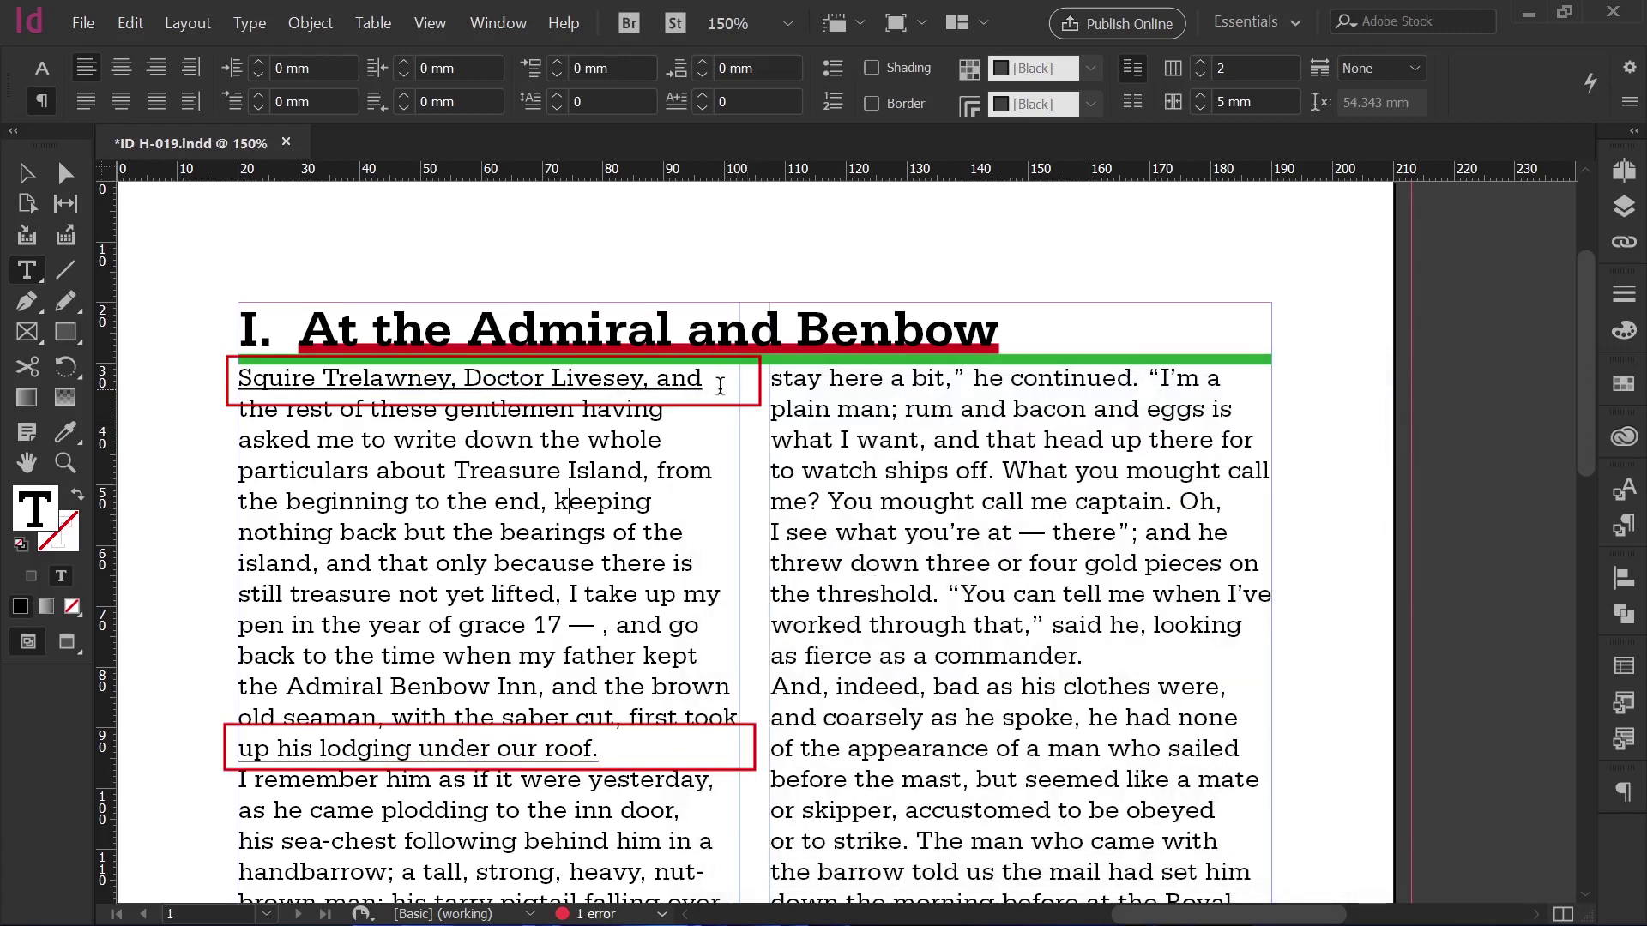
Try justified alignment with the last line aligned left and with all lines justified on the first body paragraph, and return it to left alignment.
{"action": "left_click", "coordinate": [674, 740]}
{"action": "left_click", "coordinate": [86, 101]}
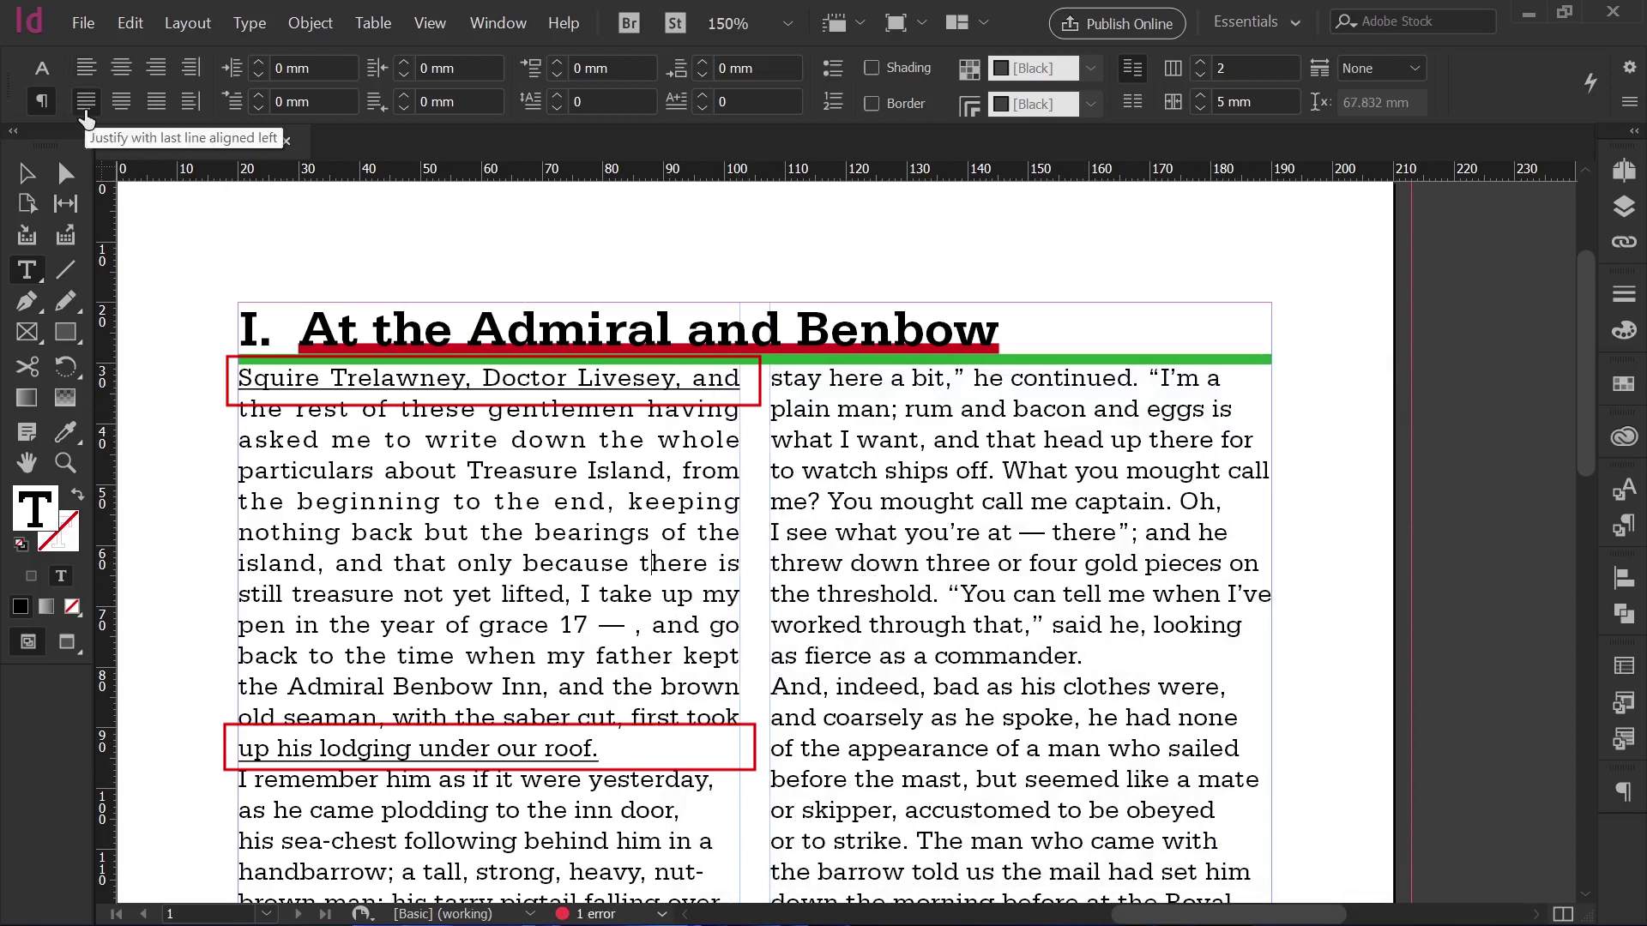
{"action": "left_click", "coordinate": [155, 102]}
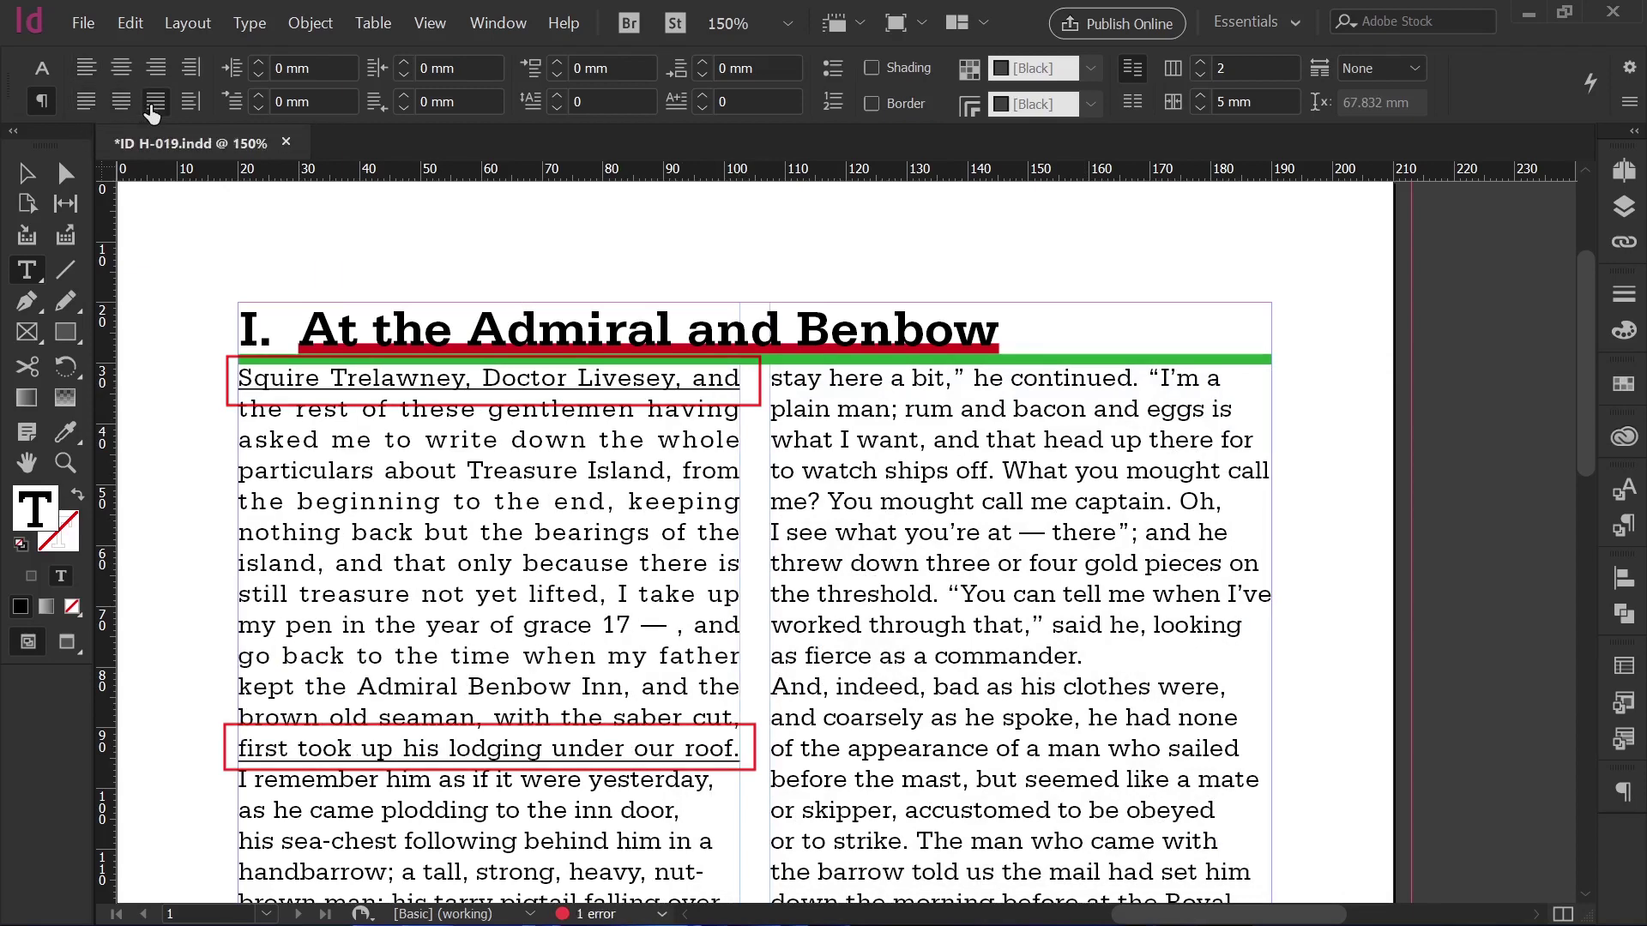
{"action": "left_click", "coordinate": [89, 74]}
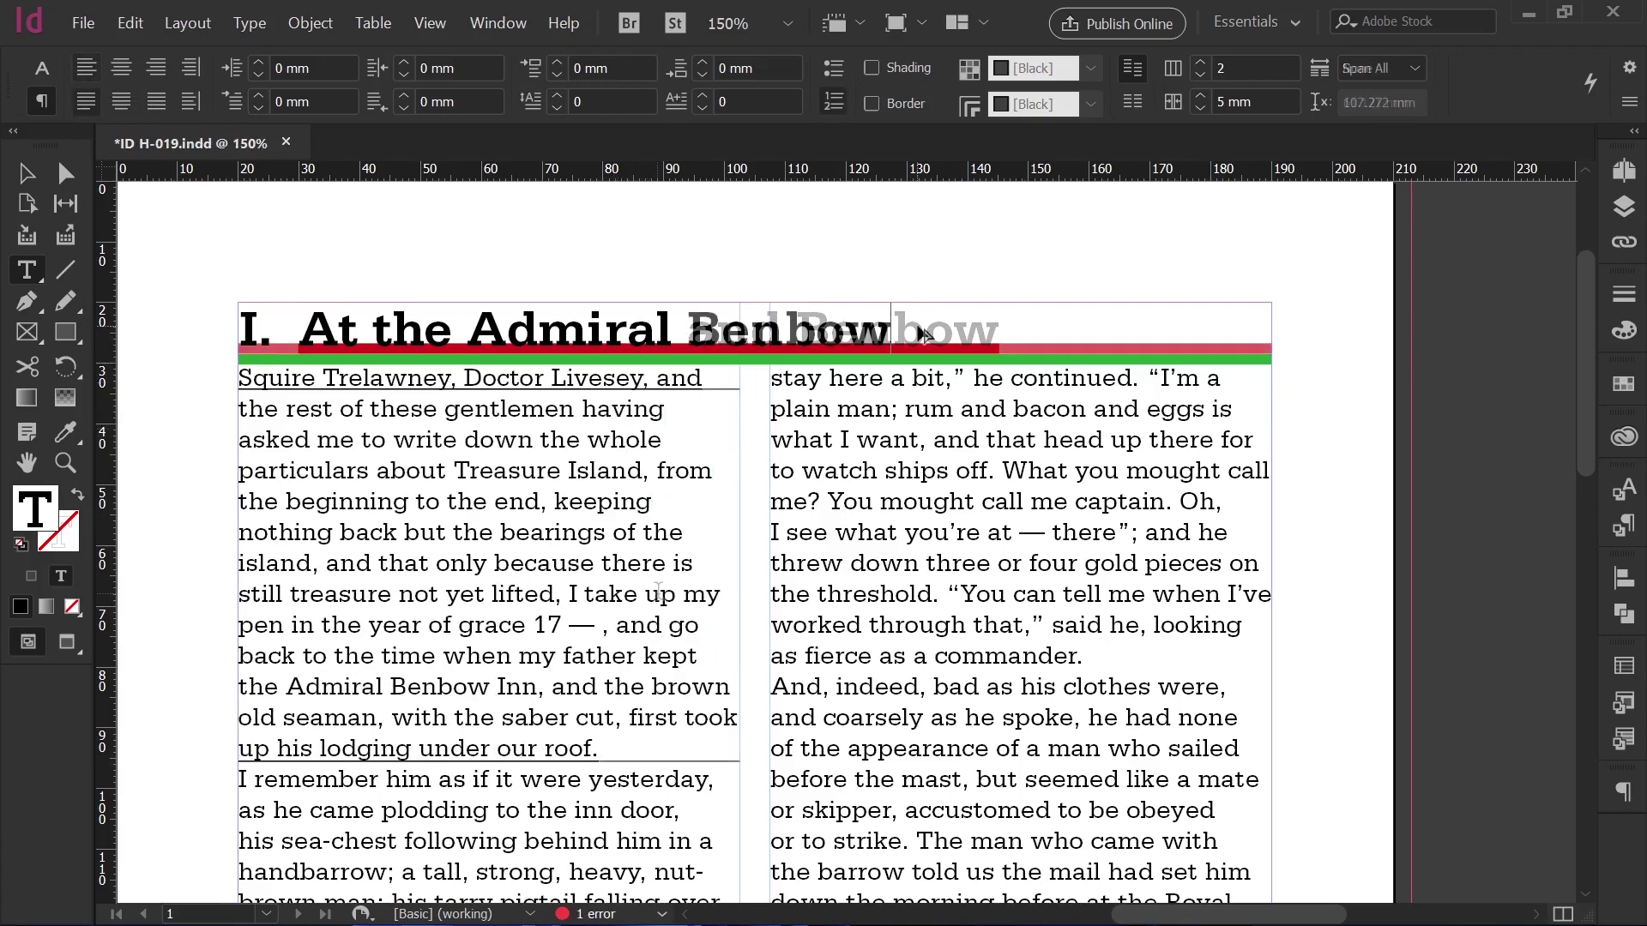
Open the heading's Paragraph Rules and set the Rule Above offset to 8 mm, keeping its width at Column.
{"action": "key", "text": "ctrl+alt+j"}
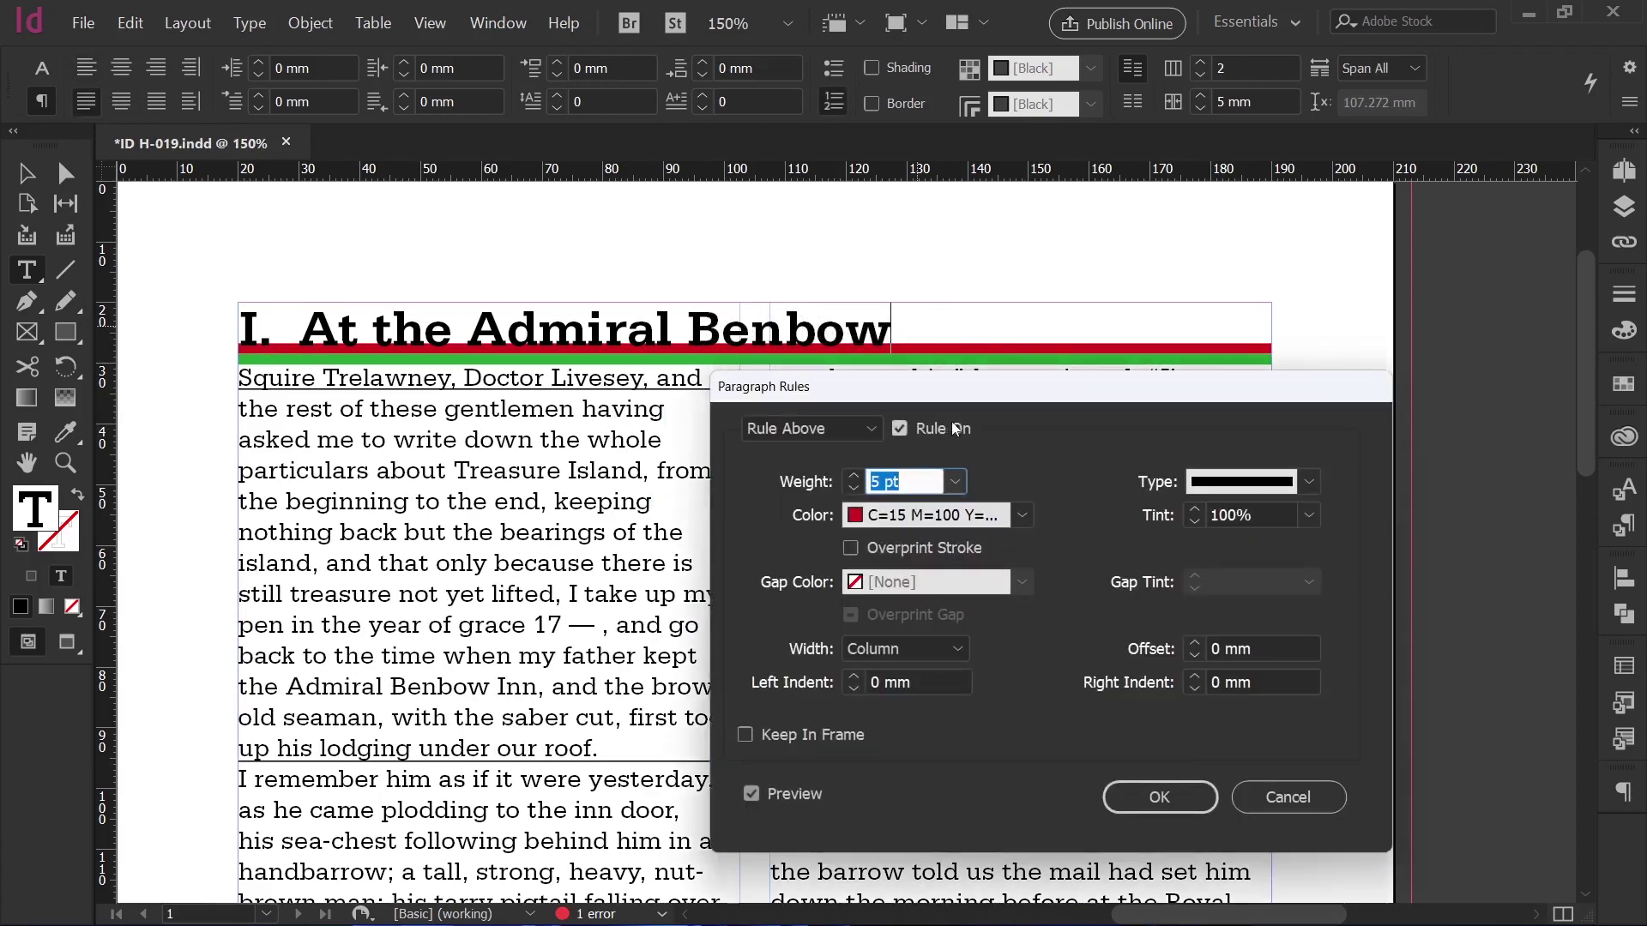
{"action": "left_click", "coordinate": [826, 425]}
{"action": "left_click", "coordinate": [821, 461]}
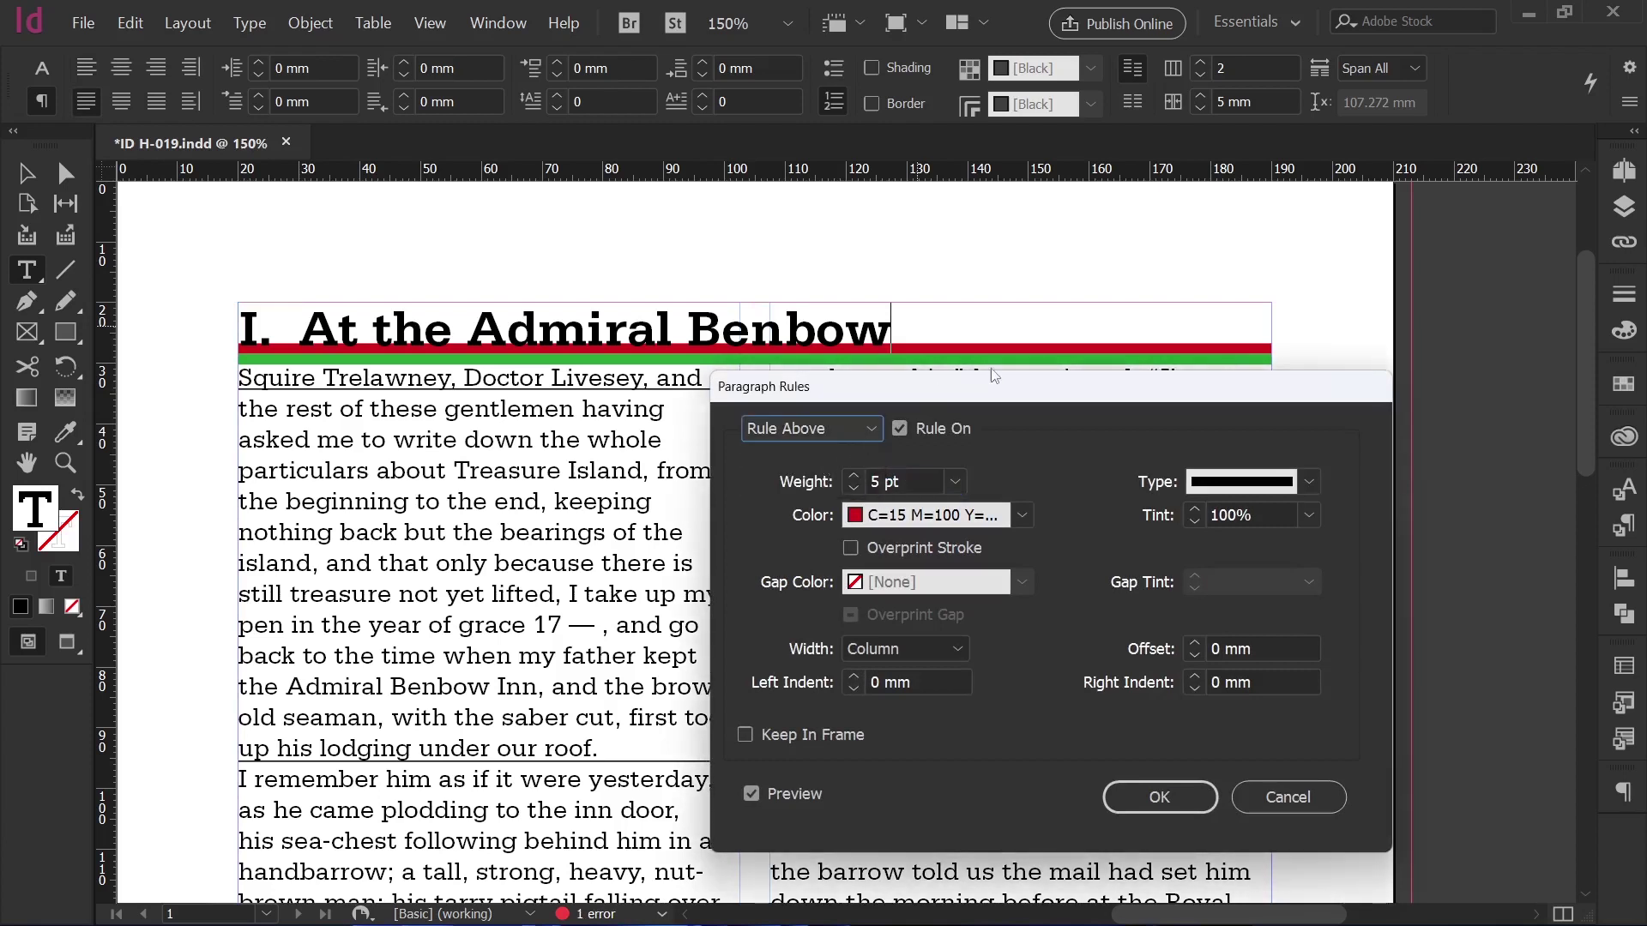
{"action": "left_click", "coordinate": [928, 650]}
{"action": "left_click", "coordinate": [928, 654]}
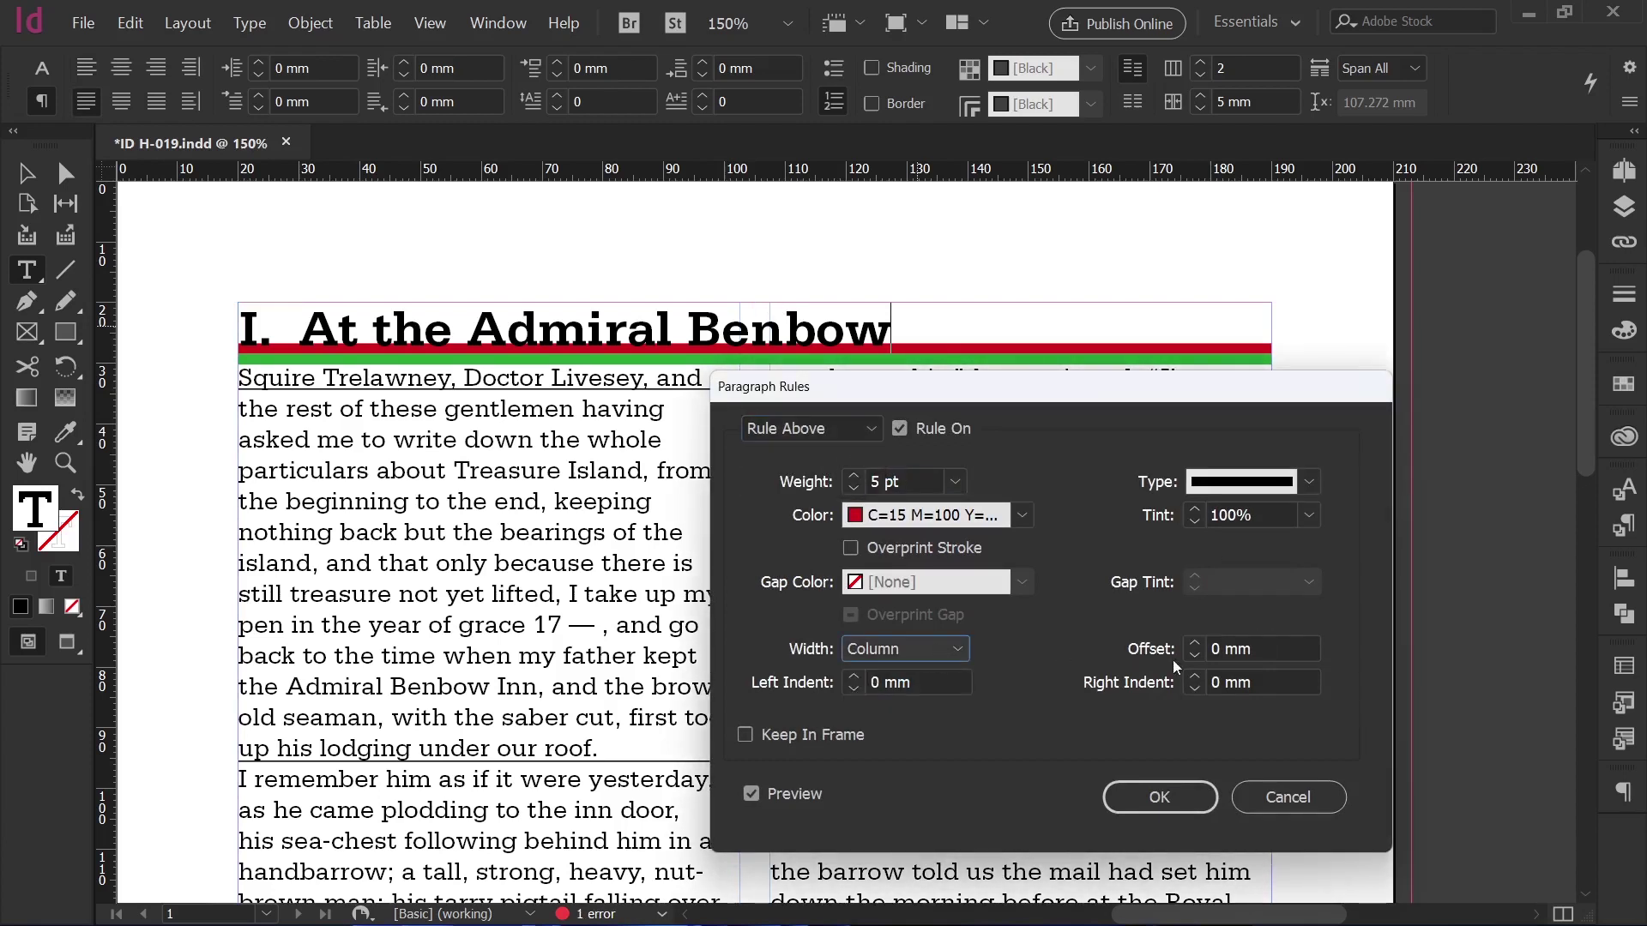
{"action": "left_click", "coordinate": [1196, 644]}
{"action": "left_click", "coordinate": [1195, 644]}
{"action": "left_click", "coordinate": [1196, 644]}
{"action": "left_click", "coordinate": [1195, 644]}
{"action": "left_click", "coordinate": [1195, 644]}
{"action": "left_click", "coordinate": [1196, 644]}
{"action": "left_click", "coordinate": [1196, 643]}
{"action": "left_click", "coordinate": [1196, 644]}
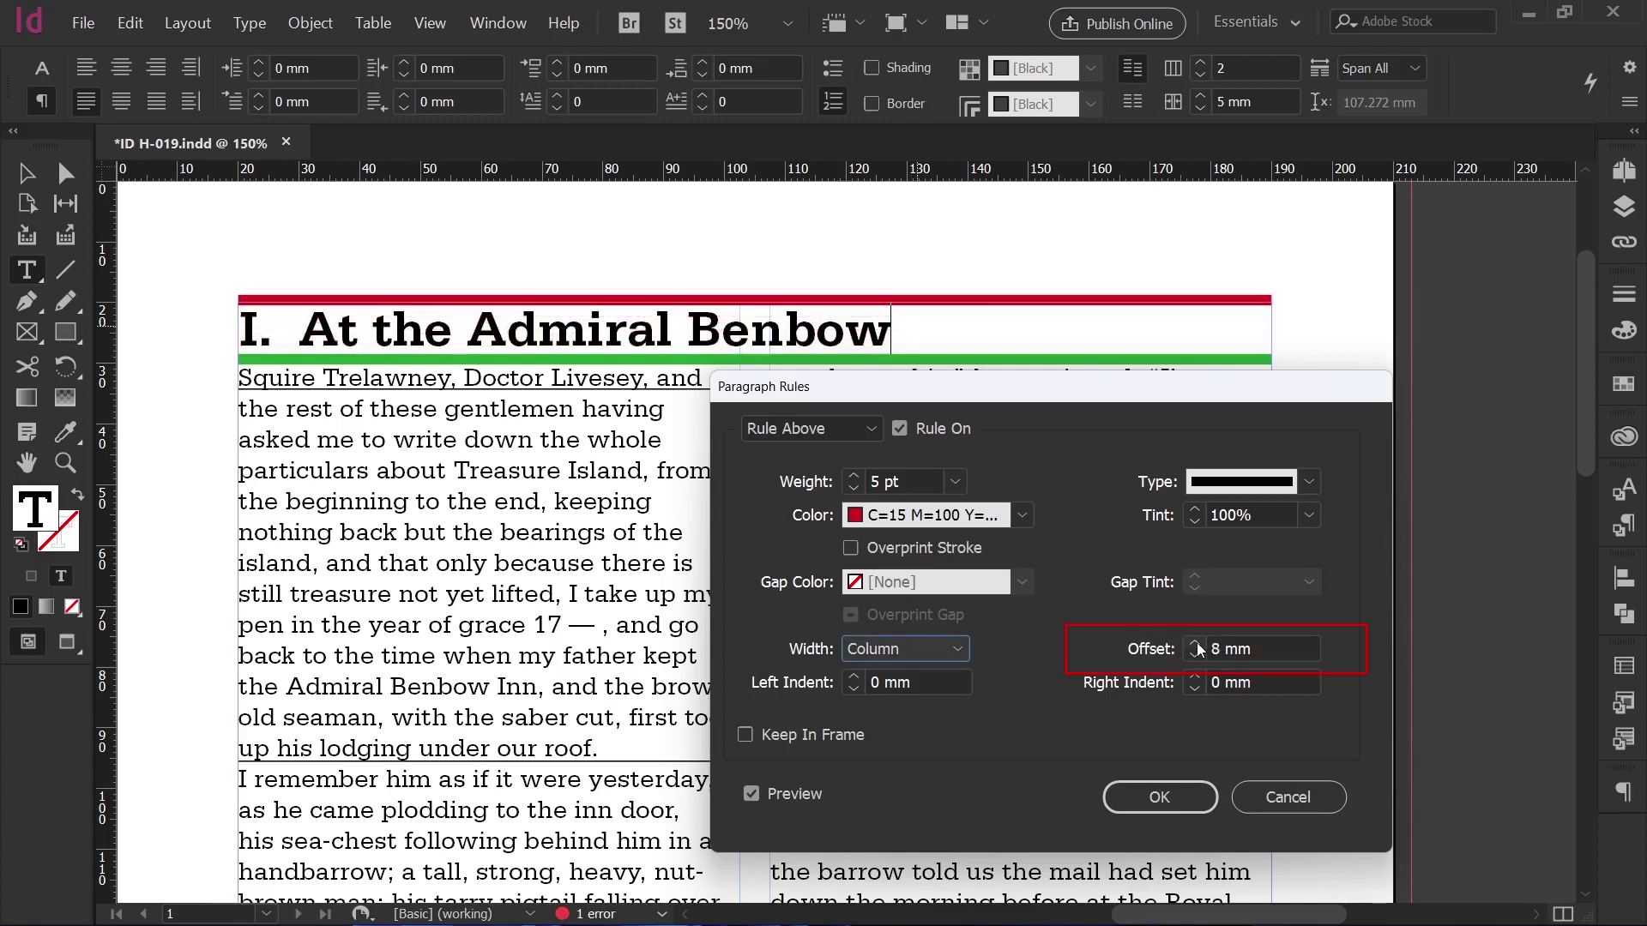
Set the heading's Rule Below offset to 1 mm and apply the heading's rules.
{"action": "left_click", "coordinate": [826, 431]}
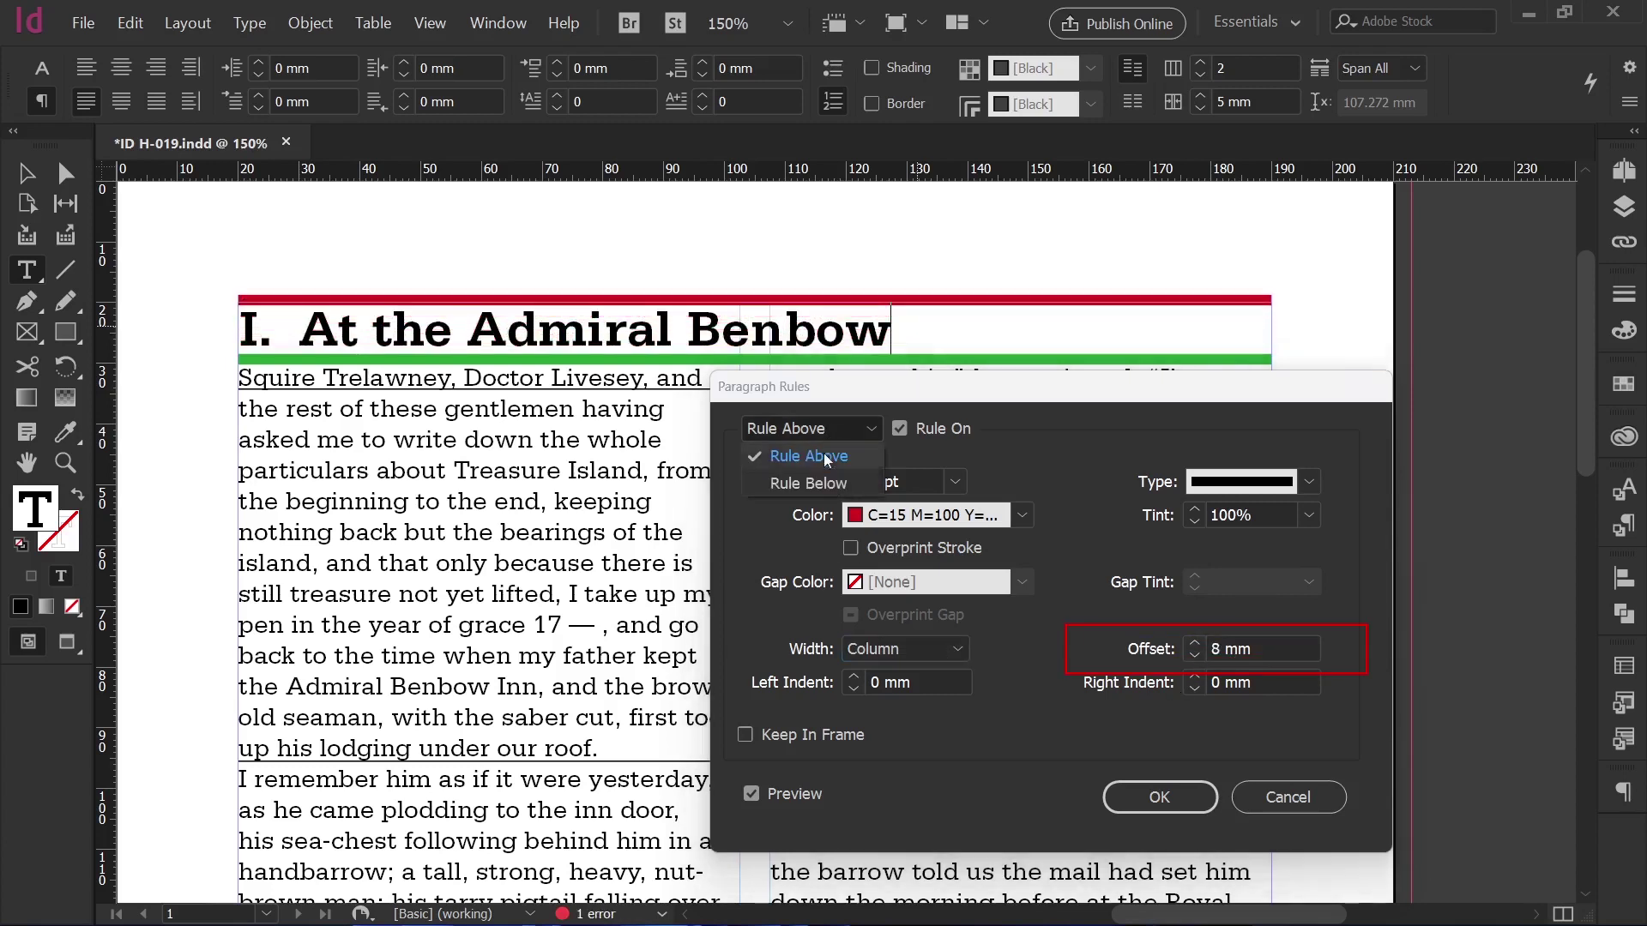
{"action": "left_click", "coordinate": [813, 481]}
{"action": "left_click", "coordinate": [1194, 657]}
{"action": "left_click", "coordinate": [1194, 657]}
{"action": "left_click", "coordinate": [1194, 657]}
{"action": "left_click", "coordinate": [1195, 644]}
{"action": "left_click", "coordinate": [1194, 644]}
{"action": "left_click", "coordinate": [1194, 643]}
{"action": "left_click", "coordinate": [1195, 643]}
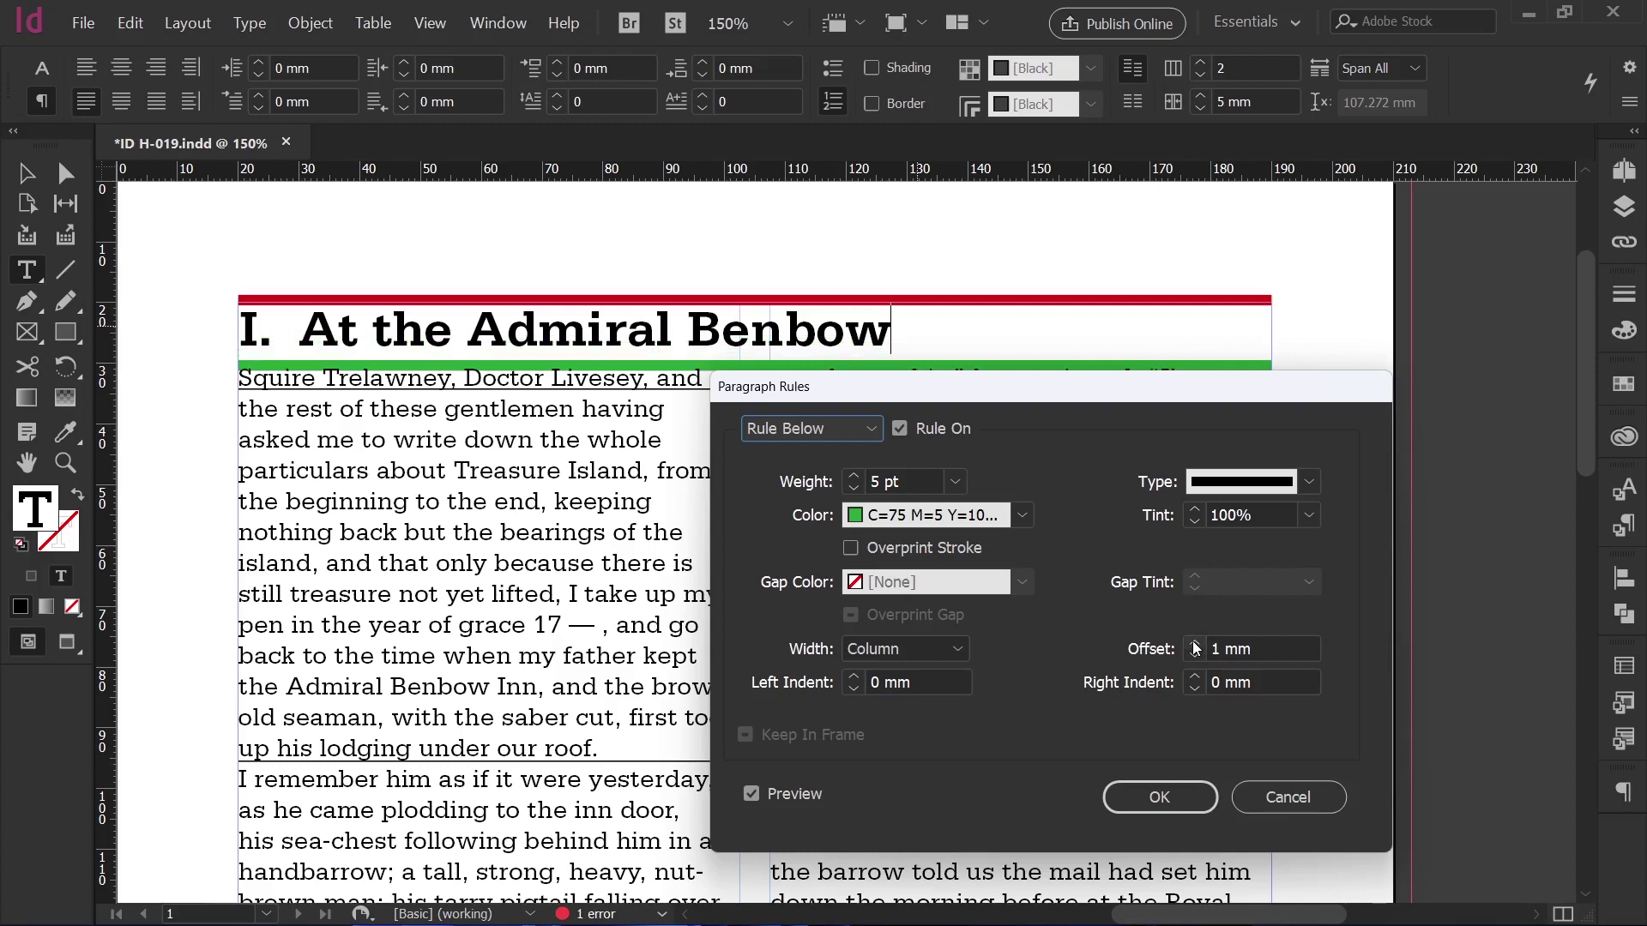
{"action": "left_click", "coordinate": [854, 688]}
{"action": "left_click", "coordinate": [841, 428]}
{"action": "left_click", "coordinate": [822, 452]}
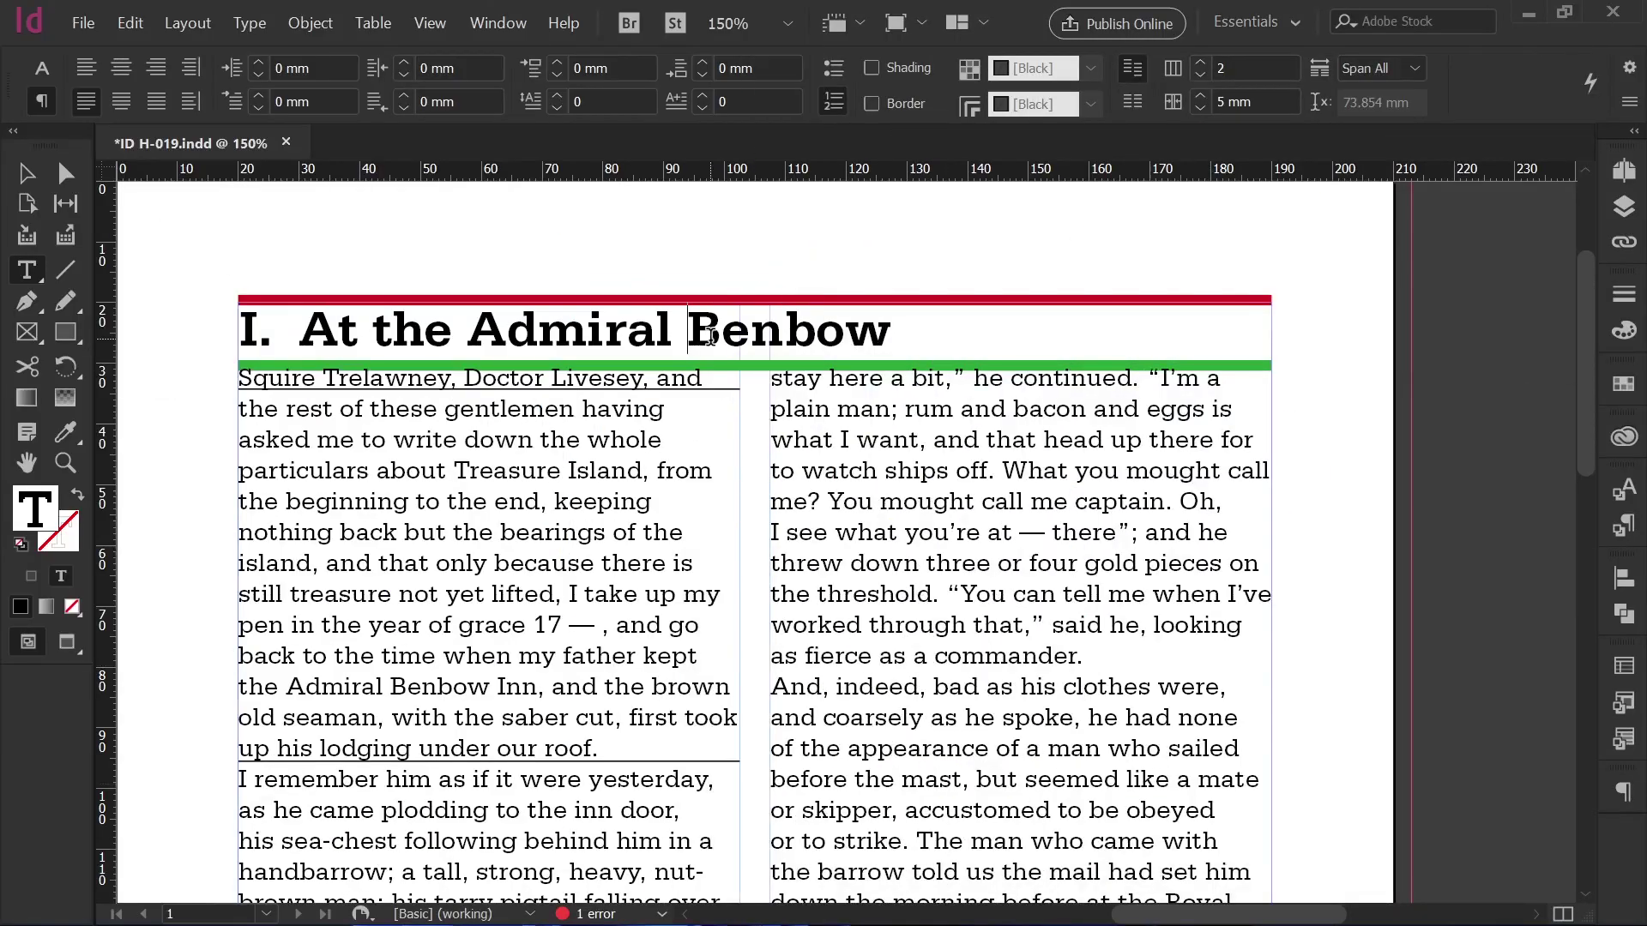
Turn off both the Rule Above and the Rule Below for the first body paragraph and apply the change.
{"action": "left_click", "coordinate": [635, 578]}
{"action": "key", "text": "ctrl+alt+j"}
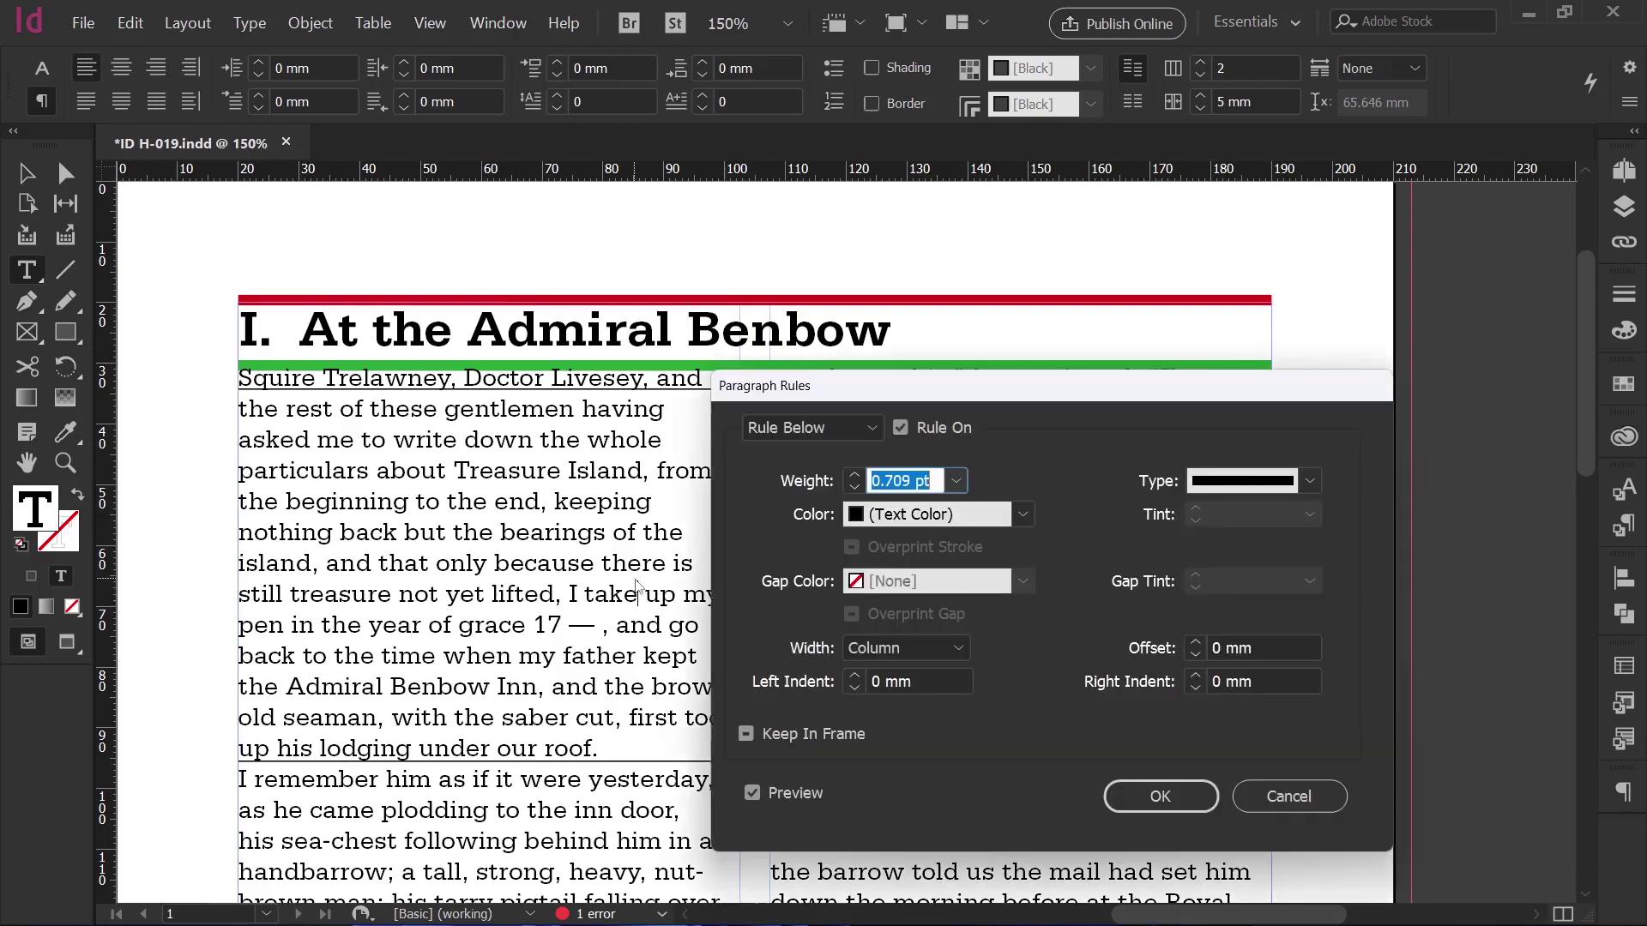
{"action": "left_click", "coordinate": [899, 427]}
{"action": "left_click", "coordinate": [827, 429]}
{"action": "left_click", "coordinate": [809, 482]}
{"action": "left_click", "coordinate": [900, 427]}
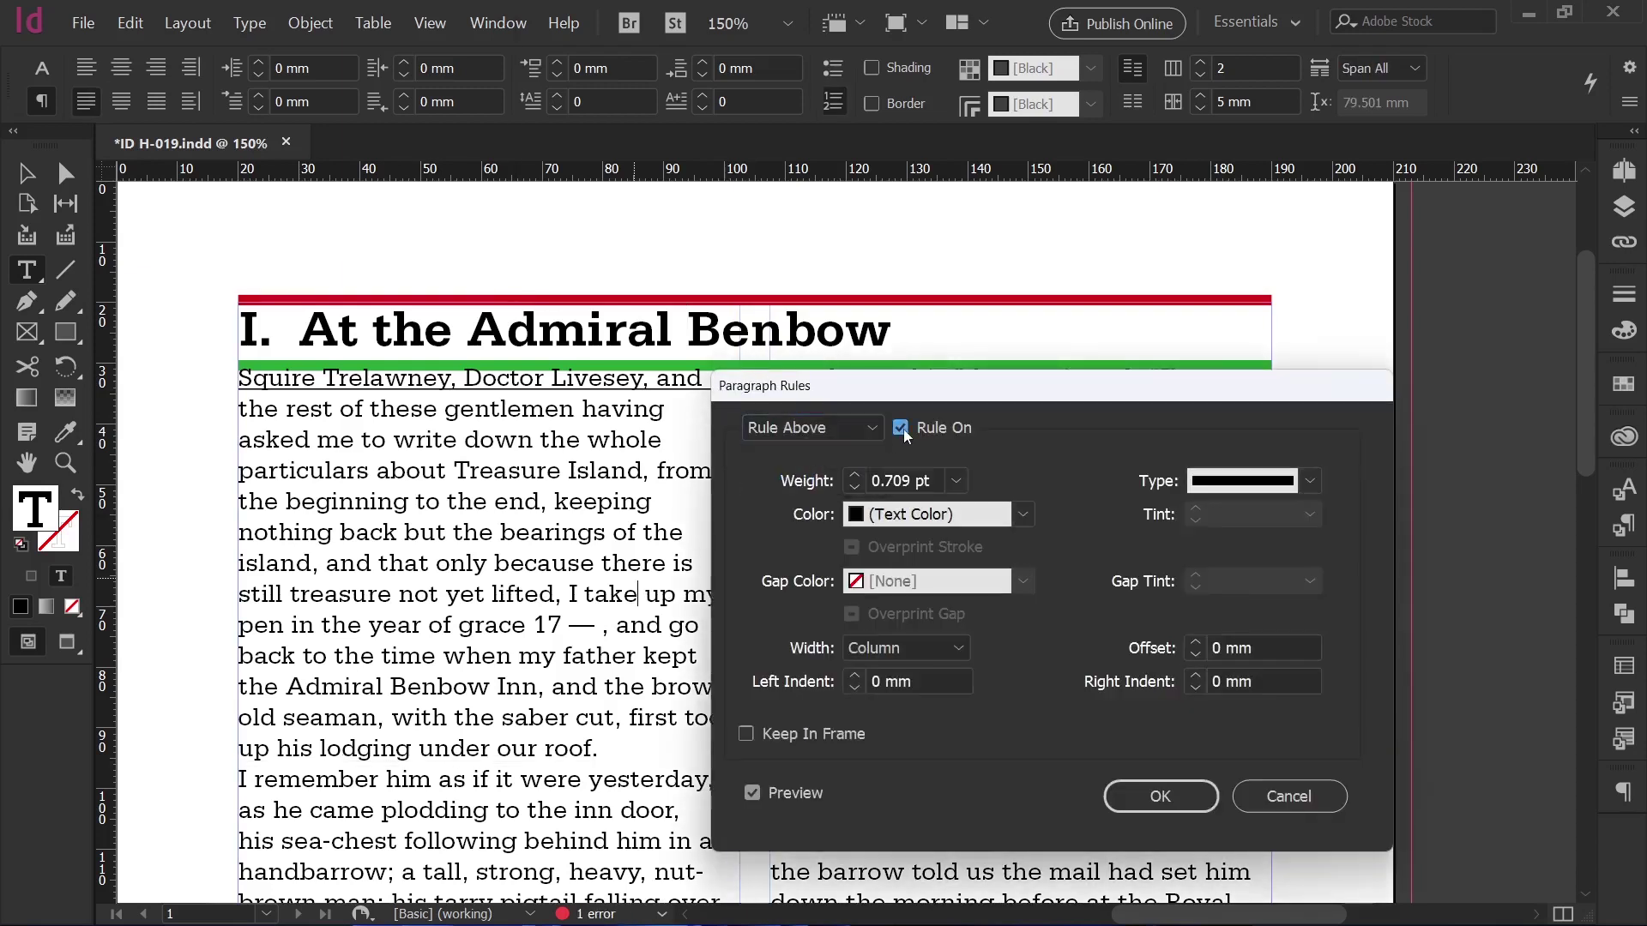
{"action": "left_click", "coordinate": [1155, 798]}
Set the space after the heading paragraph to 5 mm.
{"action": "left_click", "coordinate": [606, 330]}
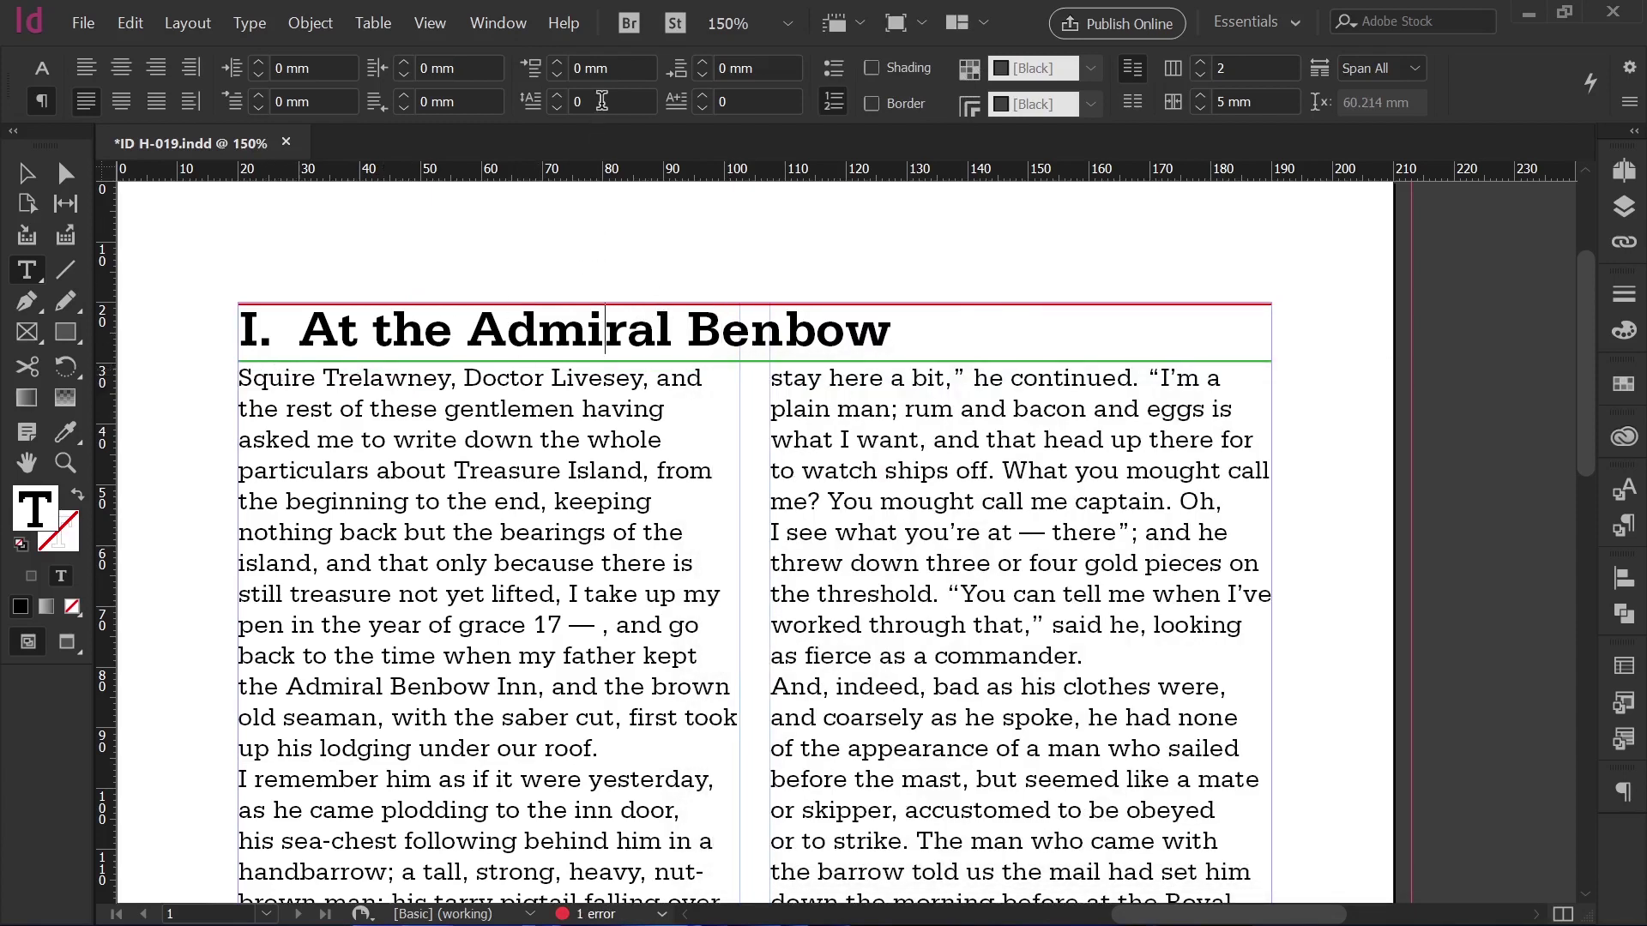
{"action": "left_click", "coordinate": [672, 335]}
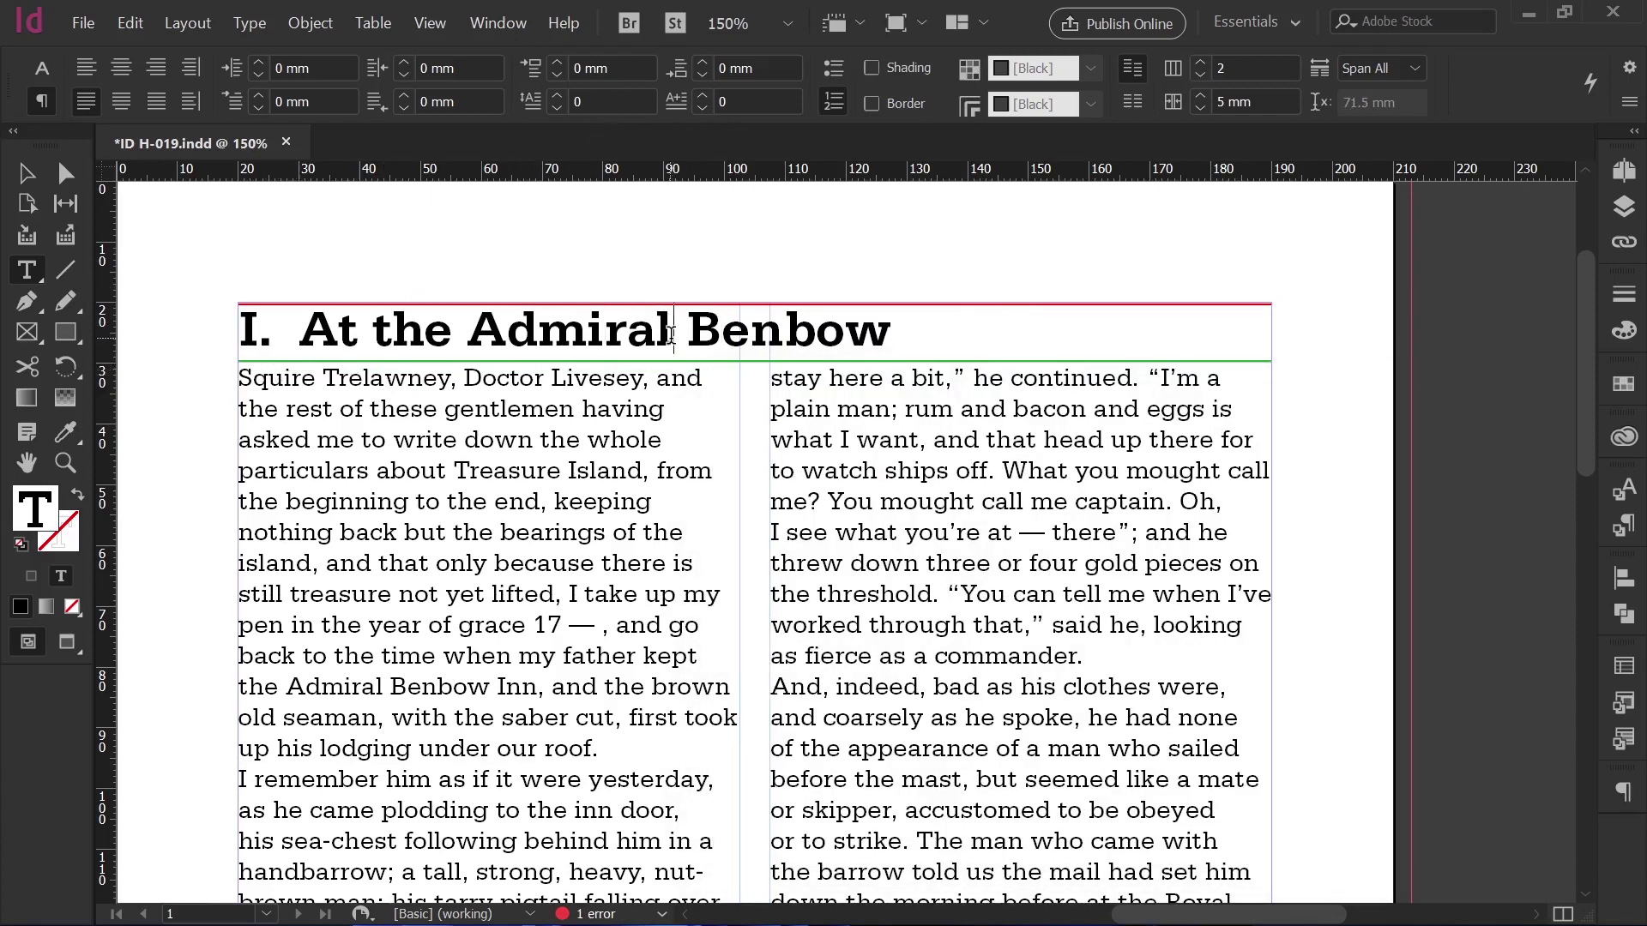
{"action": "left_click", "coordinate": [733, 67]}
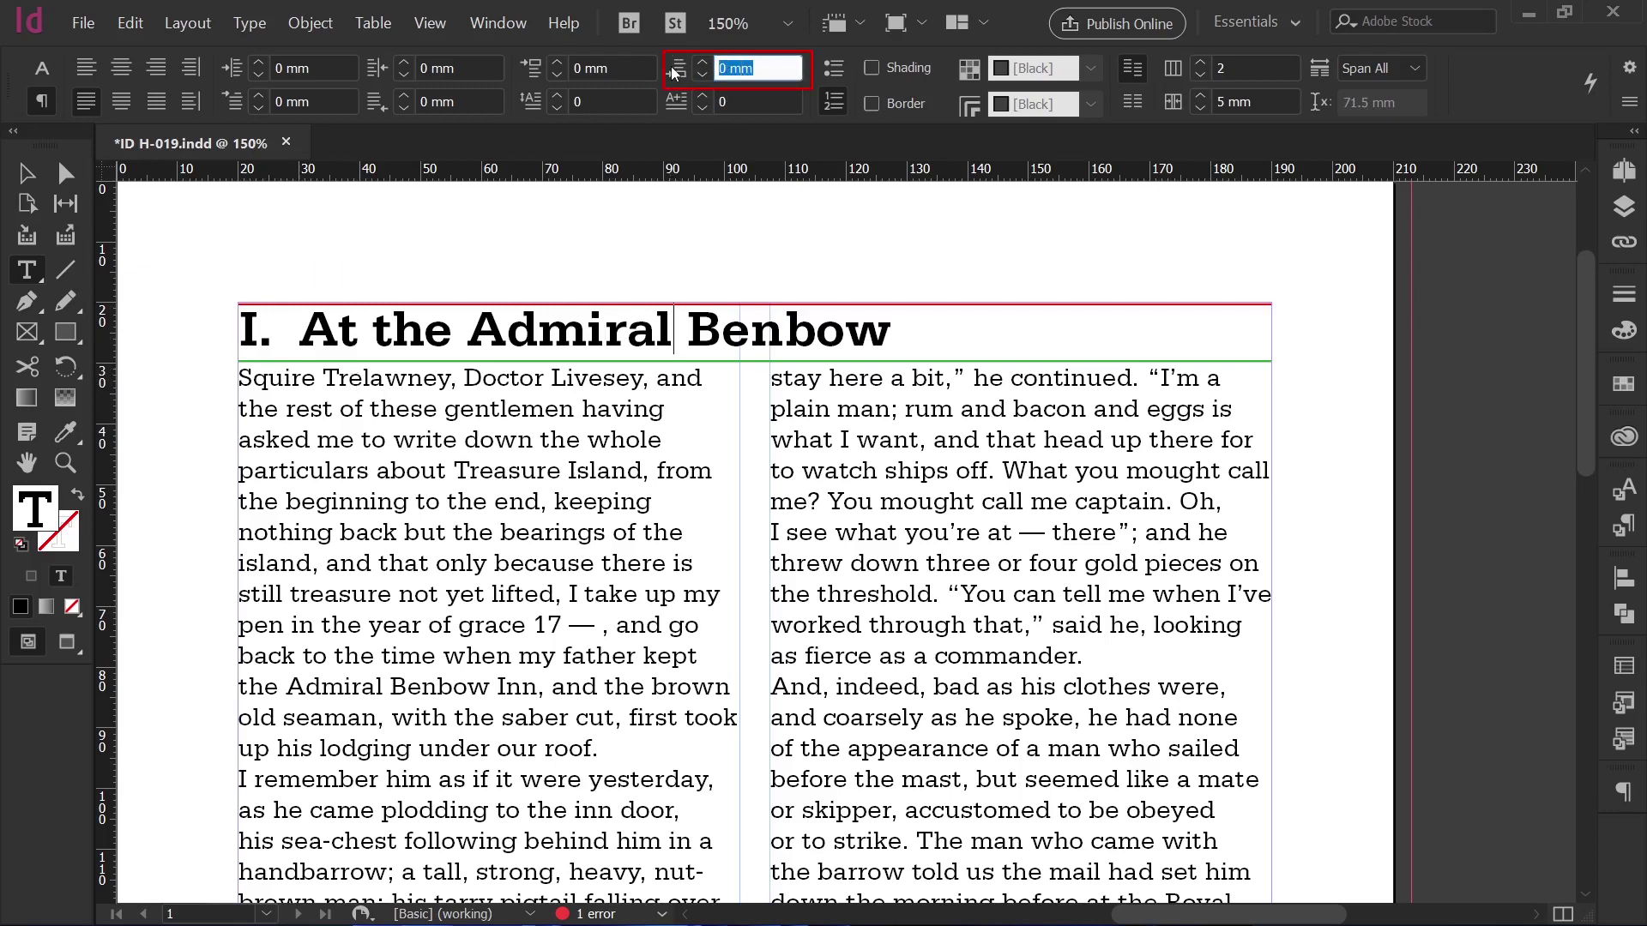
{"action": "type", "text": "5"}
{"action": "key", "text": "Return"}
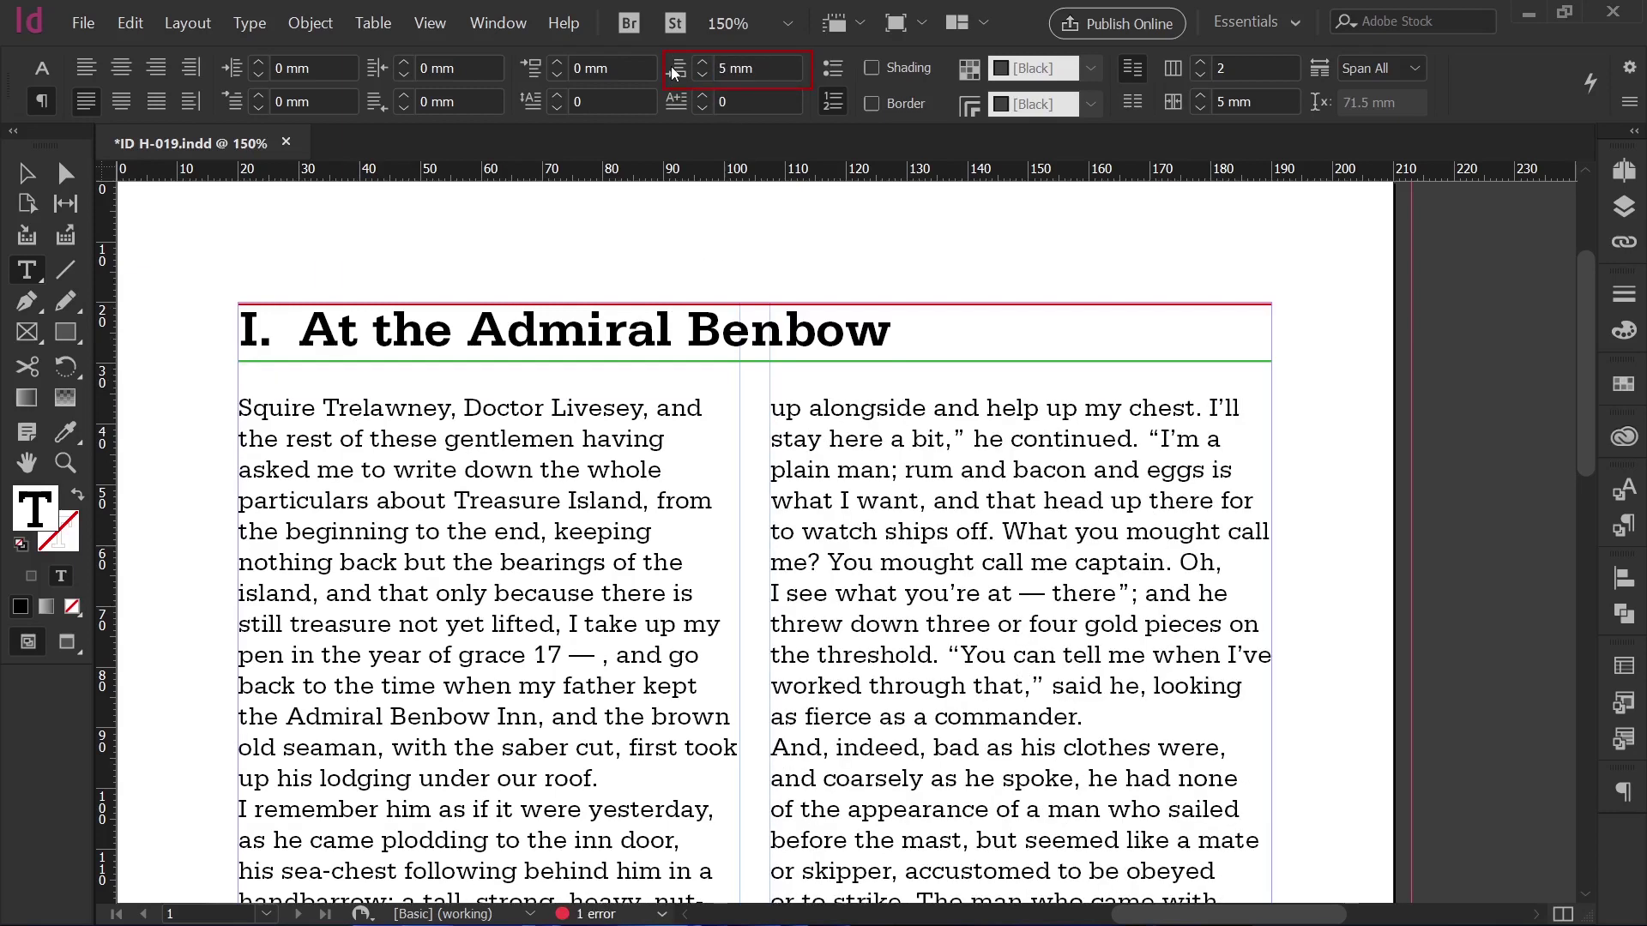
Turn off the heading's Rule Above in Paragraph Rules and apply the change.
{"action": "left_click", "coordinate": [540, 330]}
{"action": "key", "text": "ctrl+alt+j"}
{"action": "left_click", "coordinate": [853, 427]}
{"action": "left_click", "coordinate": [857, 429]}
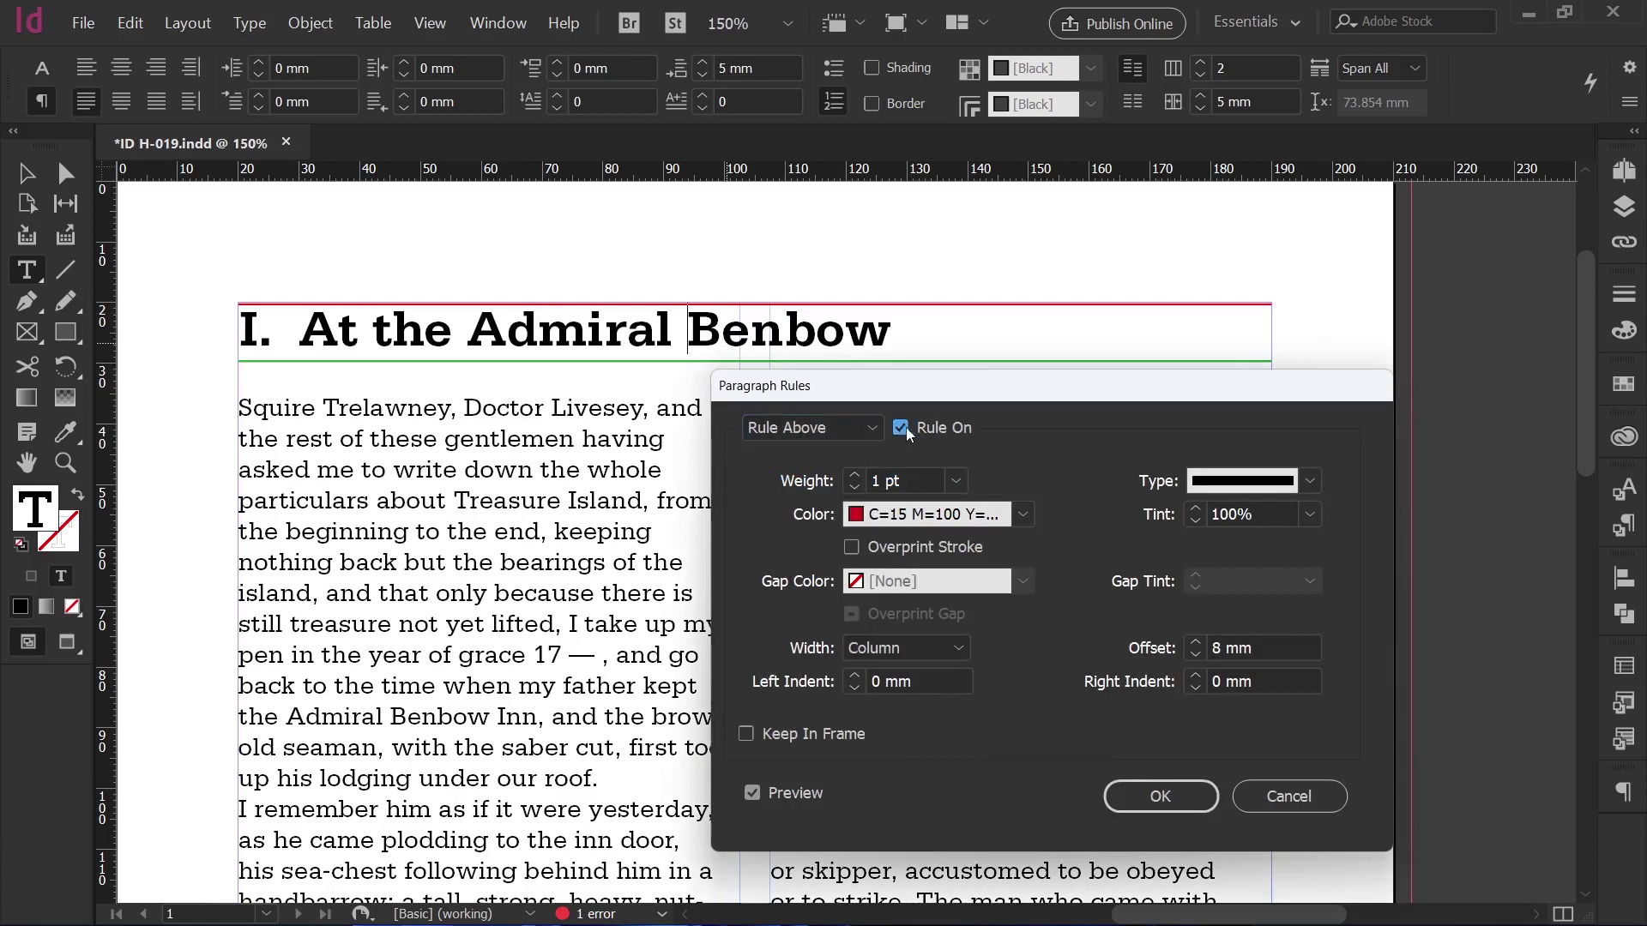
{"action": "left_click", "coordinate": [901, 427]}
{"action": "left_click", "coordinate": [1160, 795]}
Deselect the heading and switch the page to Preview screen mode to hide frame edges and guides.
{"action": "left_click", "coordinate": [716, 288]}
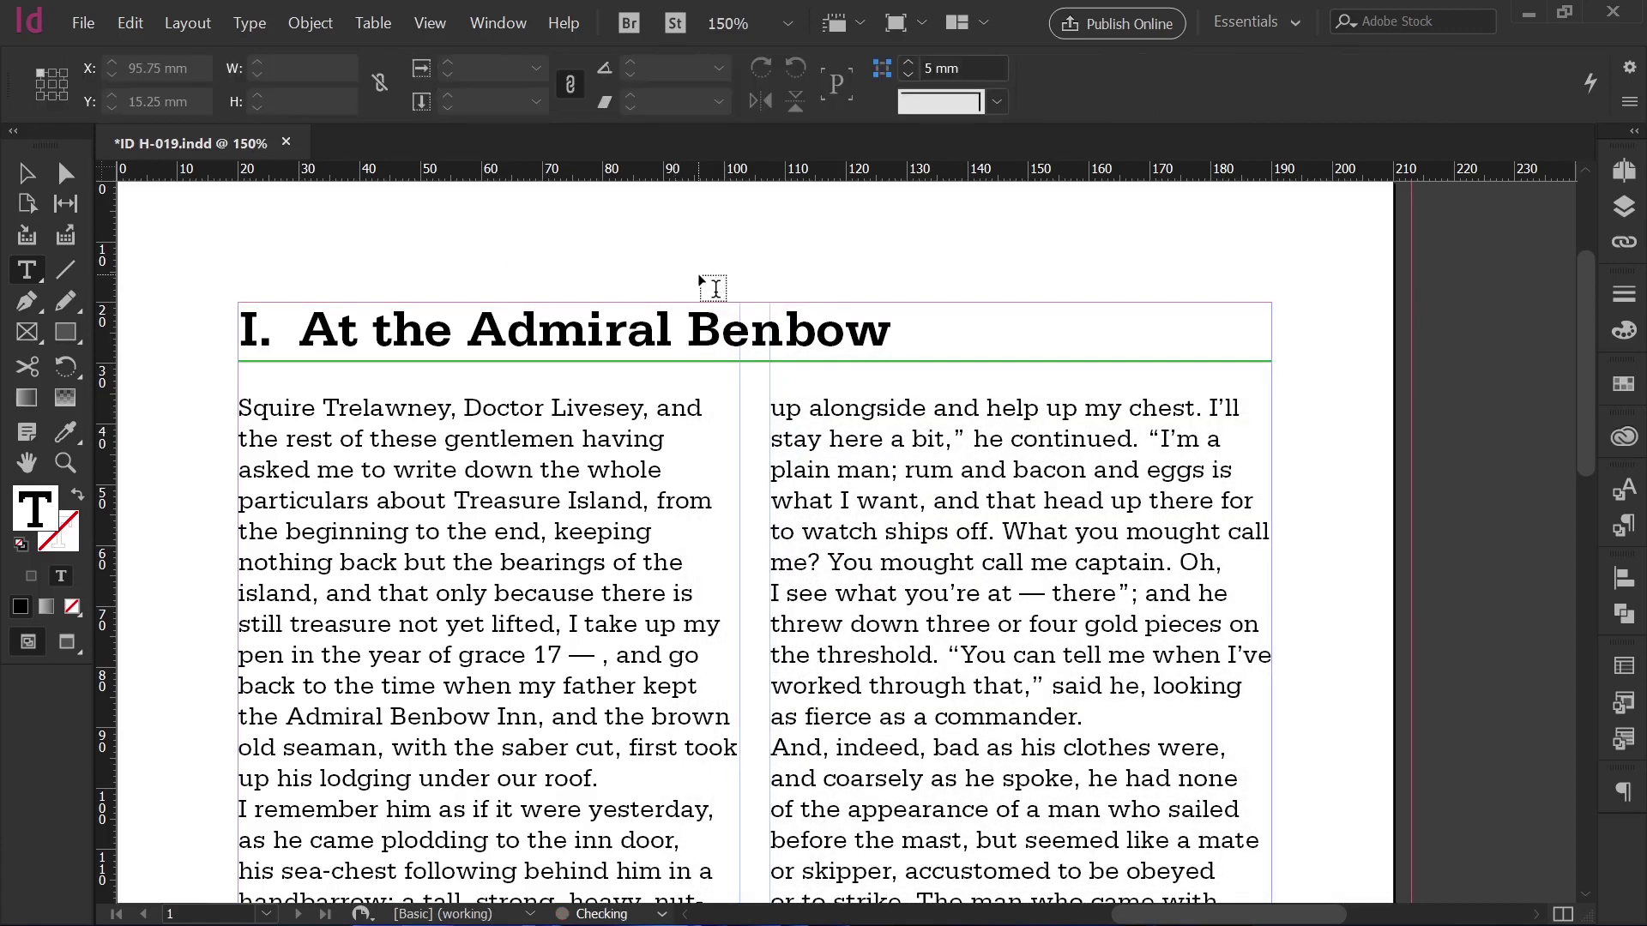
{"action": "key", "text": "w"}
{"action": "left_click", "coordinate": [729, 500]}
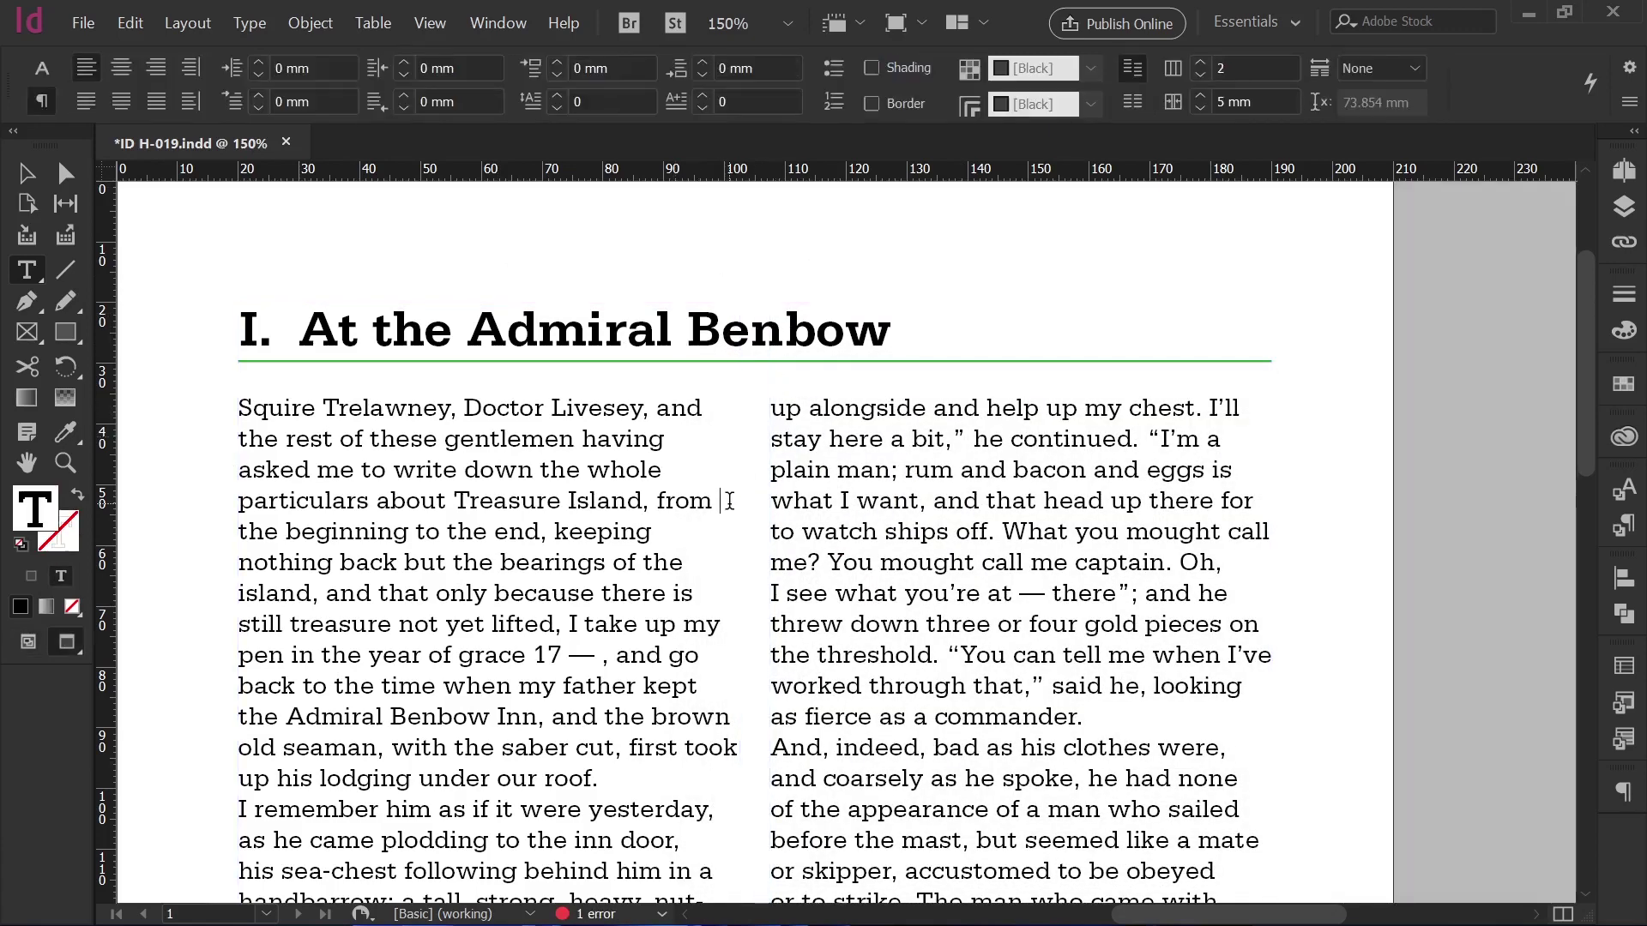
Set the color of the heading's Rule Below to (Text Color) in Paragraph Rules and apply it.
{"action": "left_click", "coordinate": [451, 328]}
{"action": "key", "text": "ctrl+alt+j"}
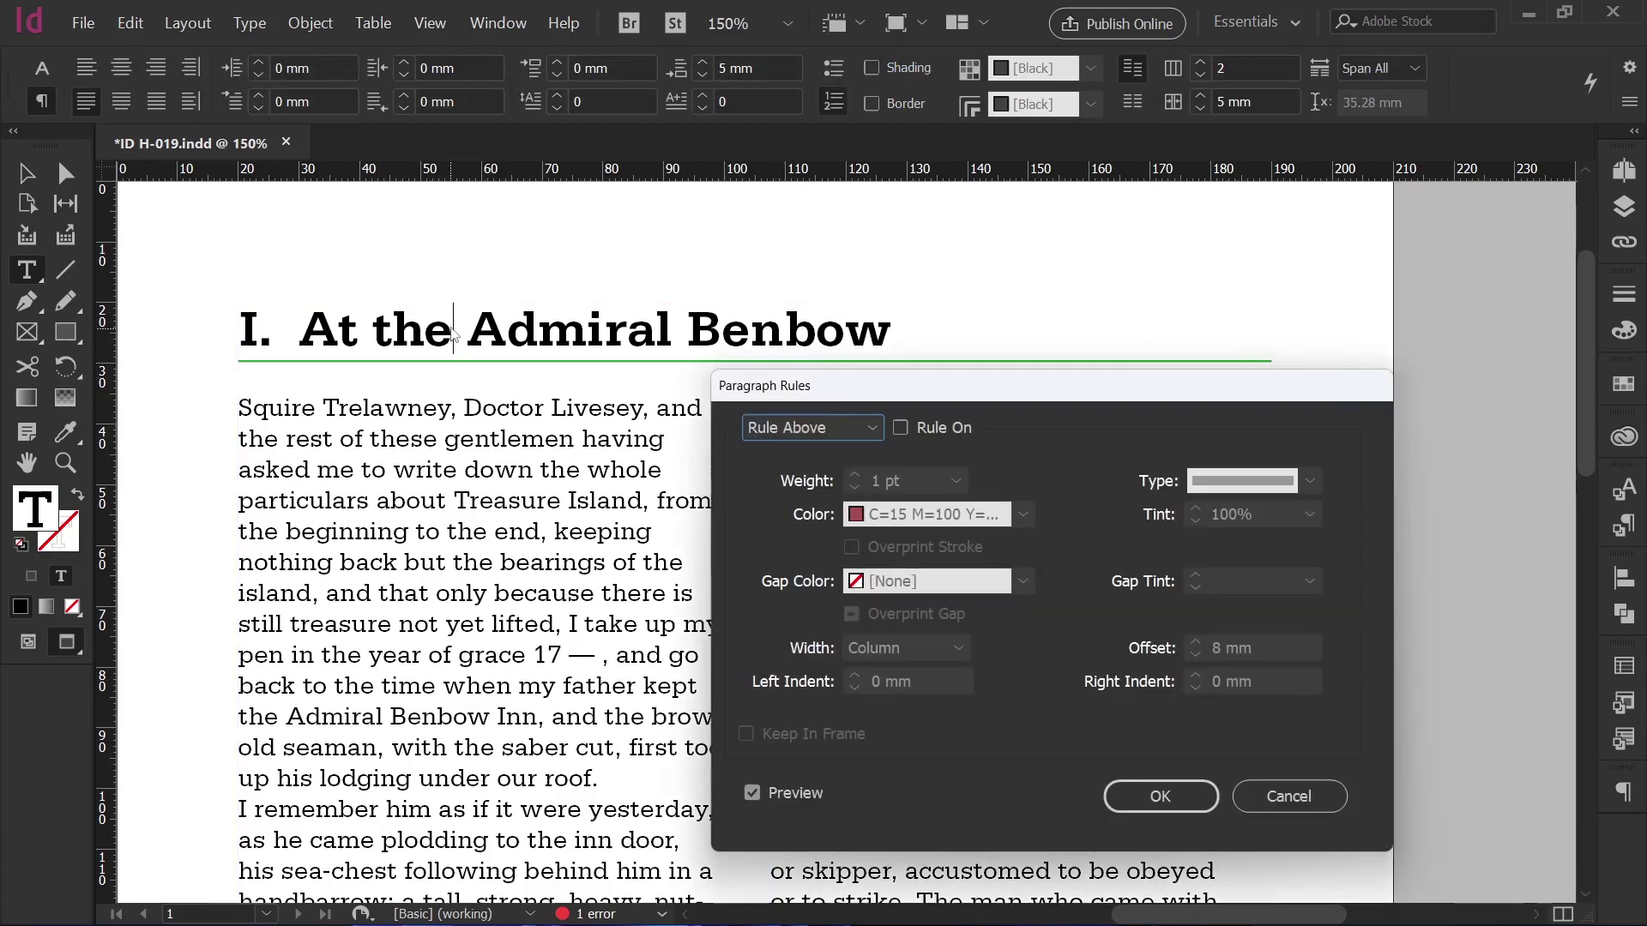
{"action": "left_click", "coordinate": [841, 424]}
{"action": "left_click", "coordinate": [806, 481]}
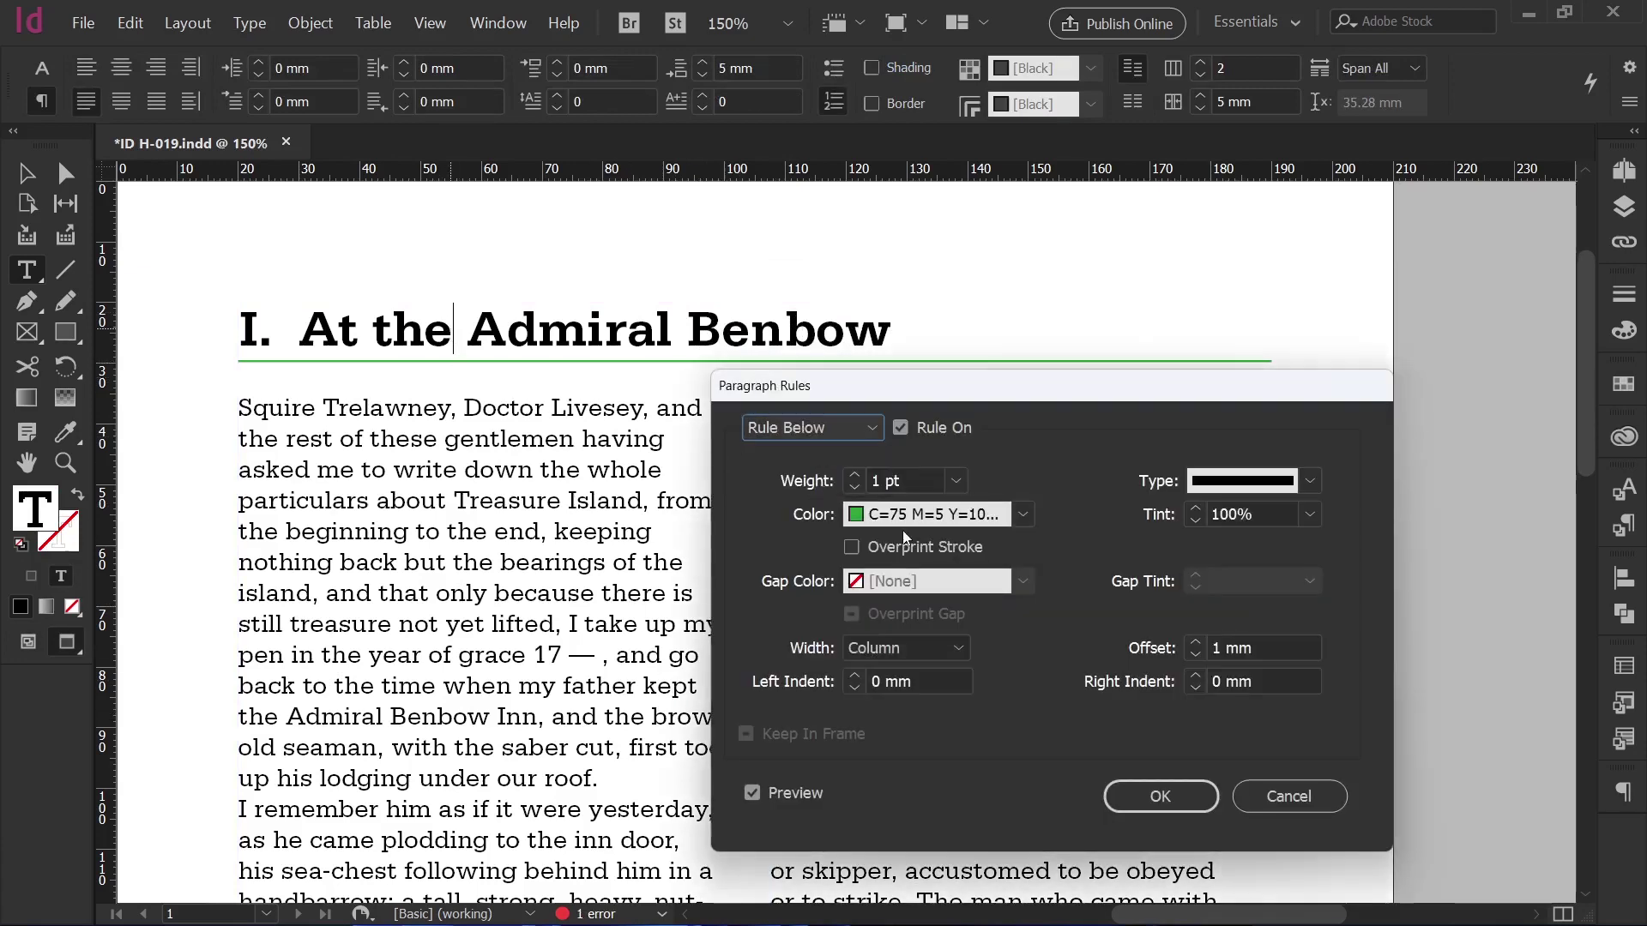
{"action": "left_click", "coordinate": [905, 517]}
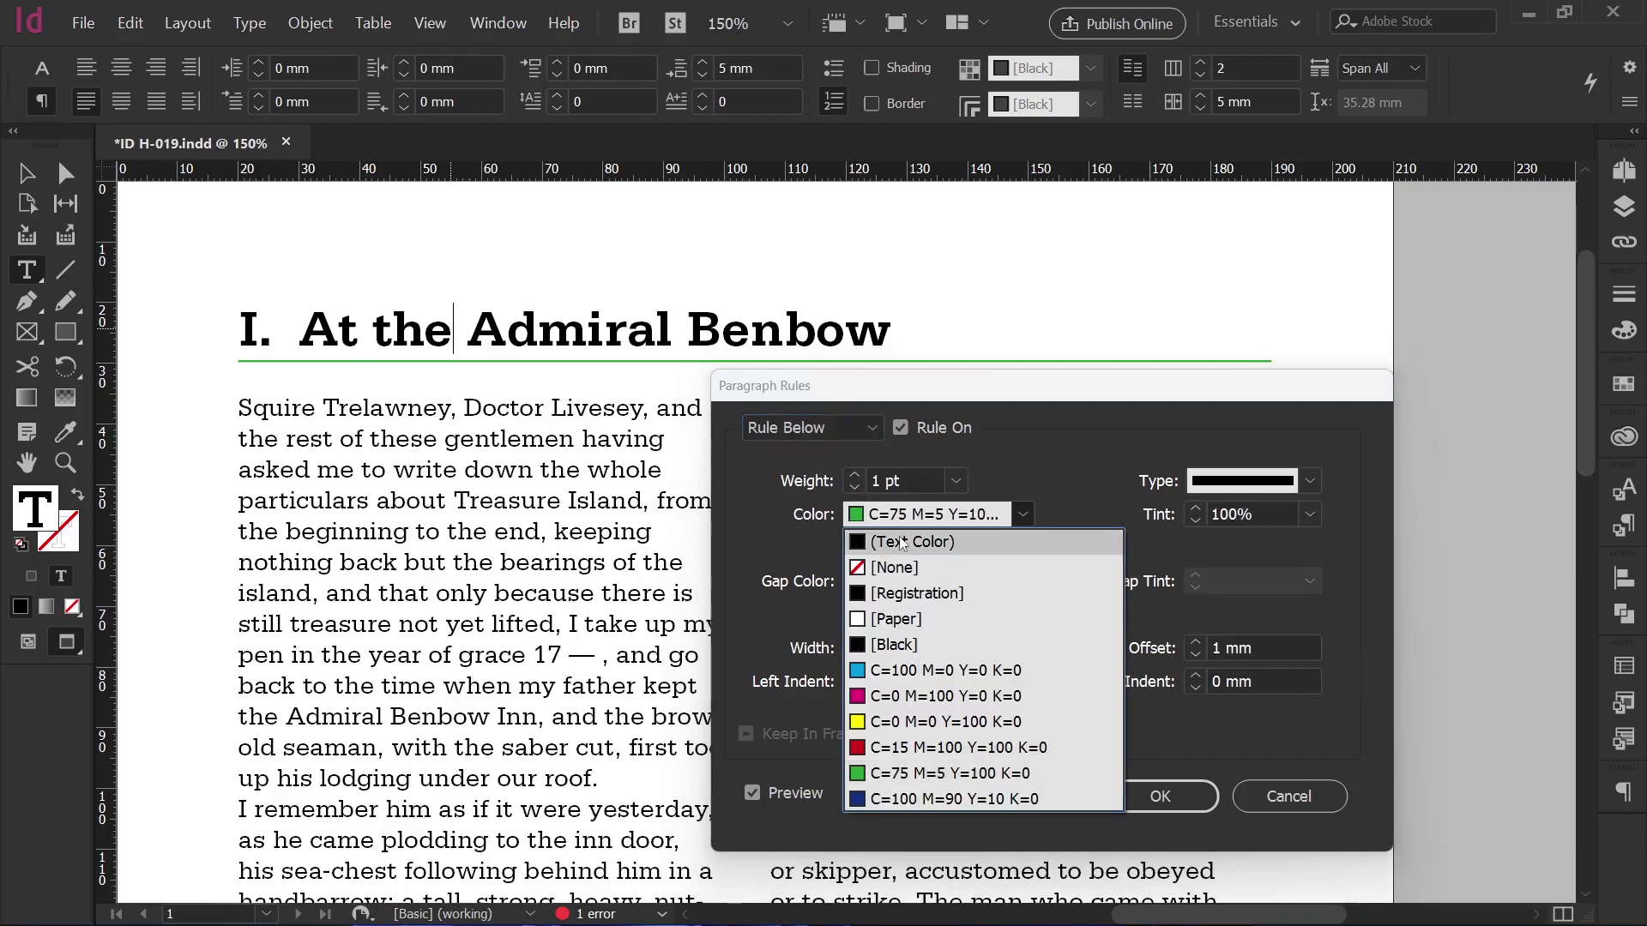
{"action": "left_click", "coordinate": [903, 542]}
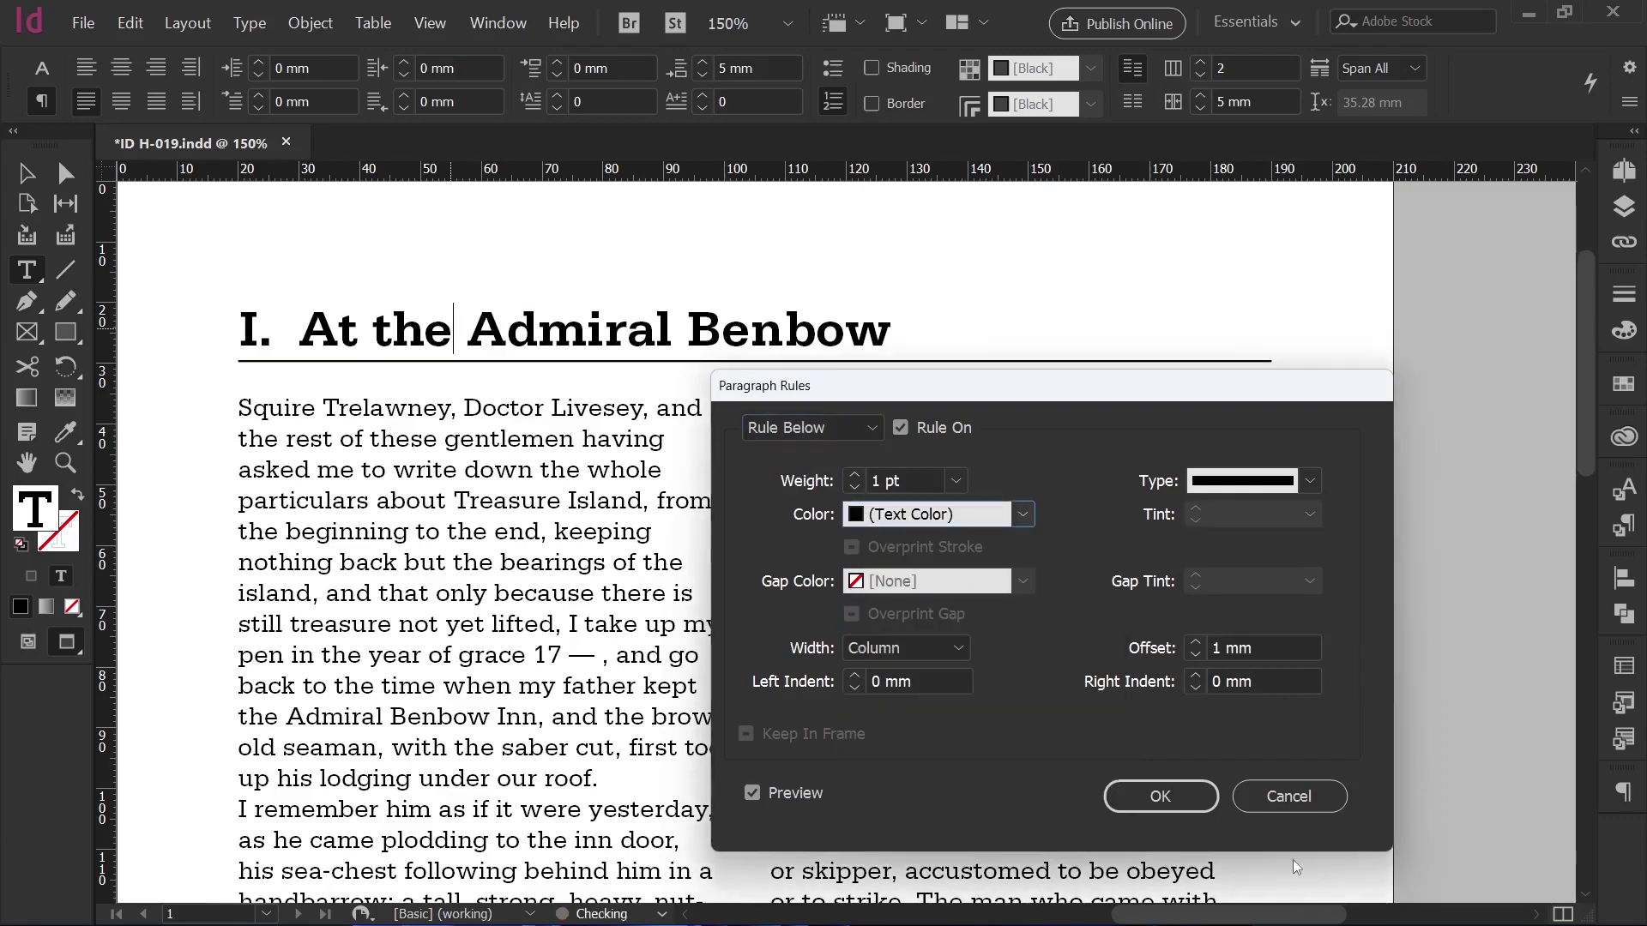
{"action": "left_click", "coordinate": [1160, 795]}
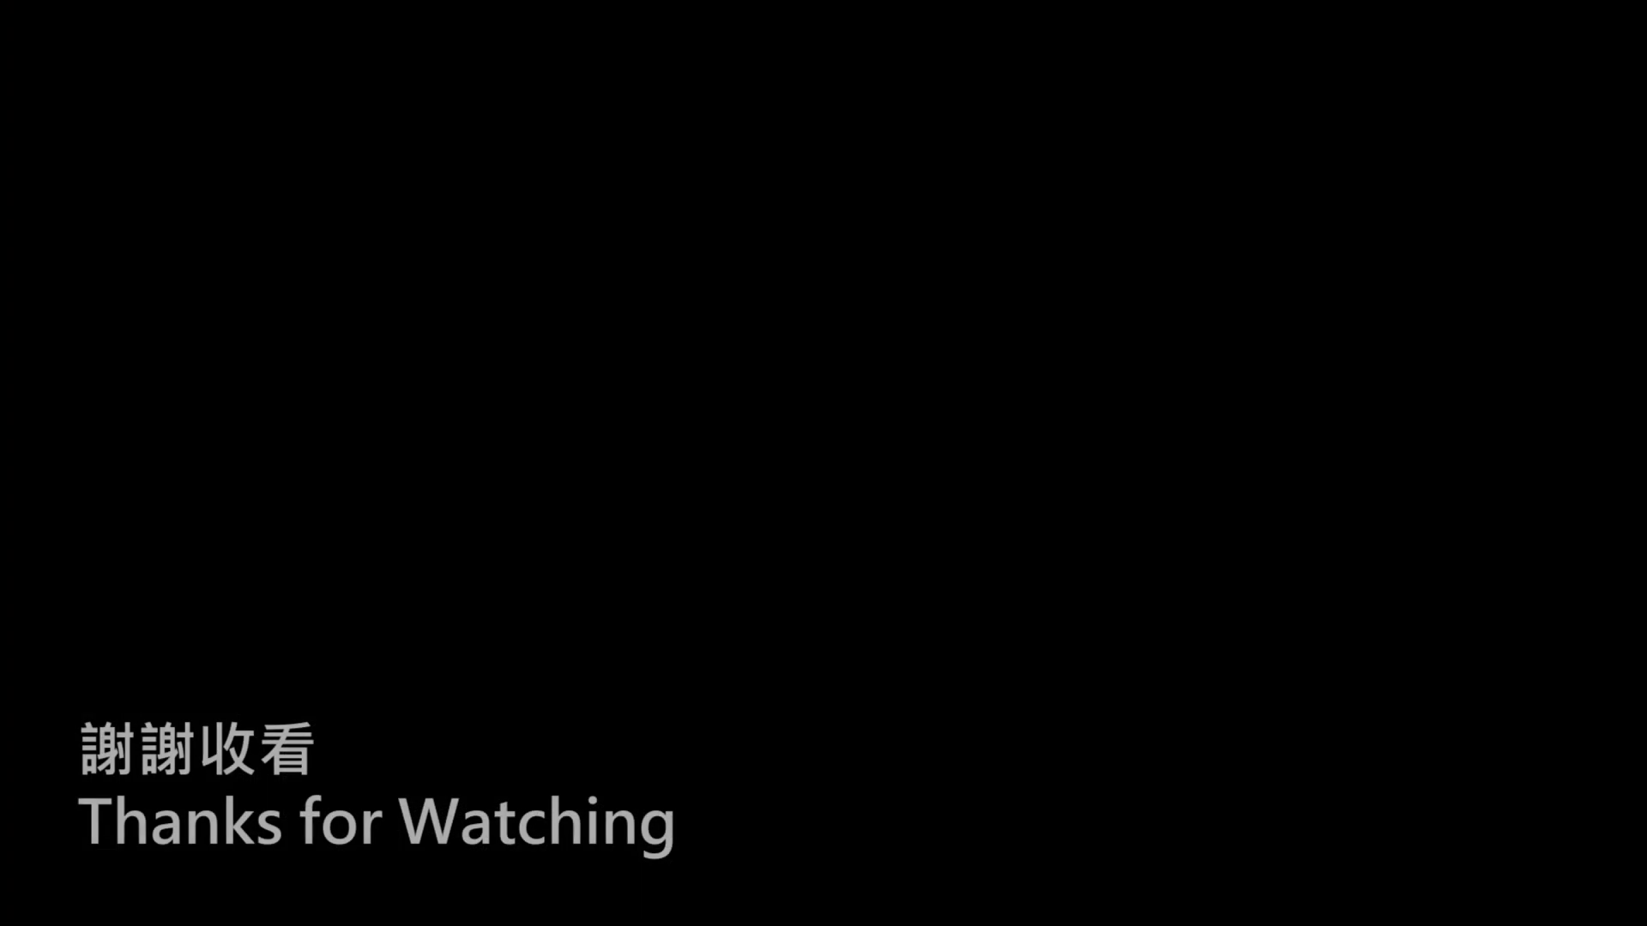